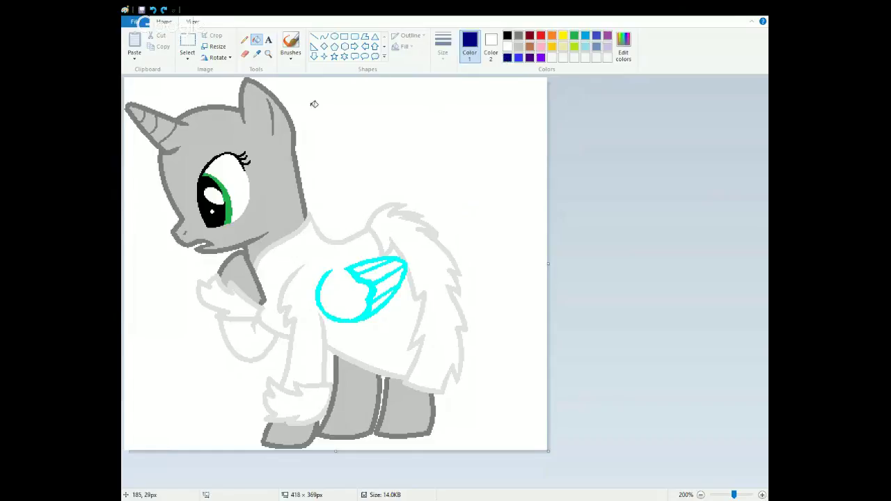
Fill the outlines of the head, inner ear, wing and lower legs with dark navy blue
{"action": "left_click", "coordinate": [294, 120]}
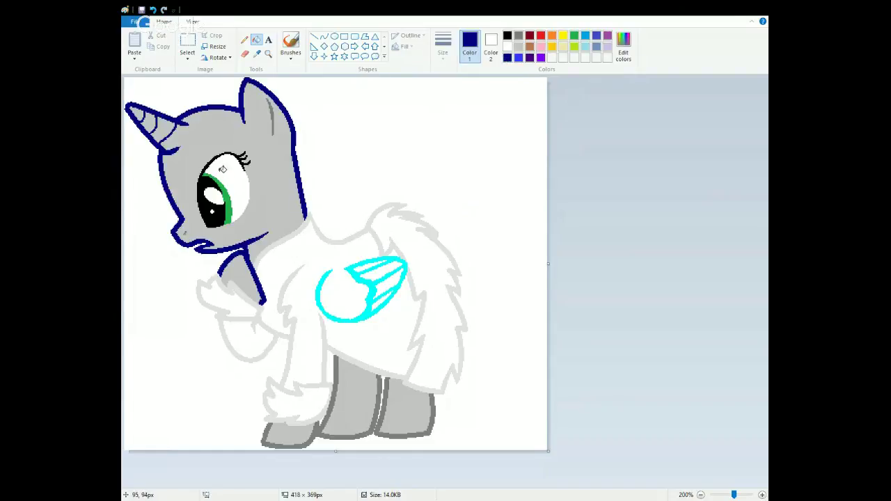
{"action": "left_click", "coordinate": [275, 120]}
{"action": "left_click", "coordinate": [355, 275]}
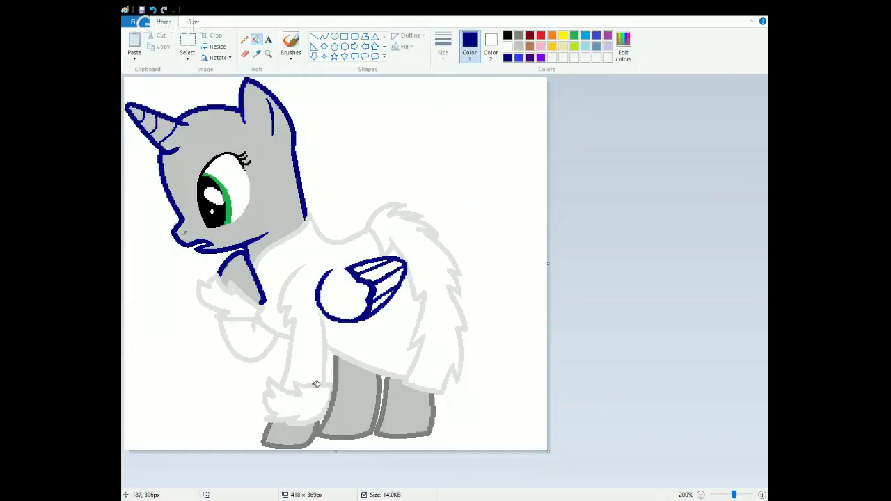
{"action": "left_click", "coordinate": [317, 423]}
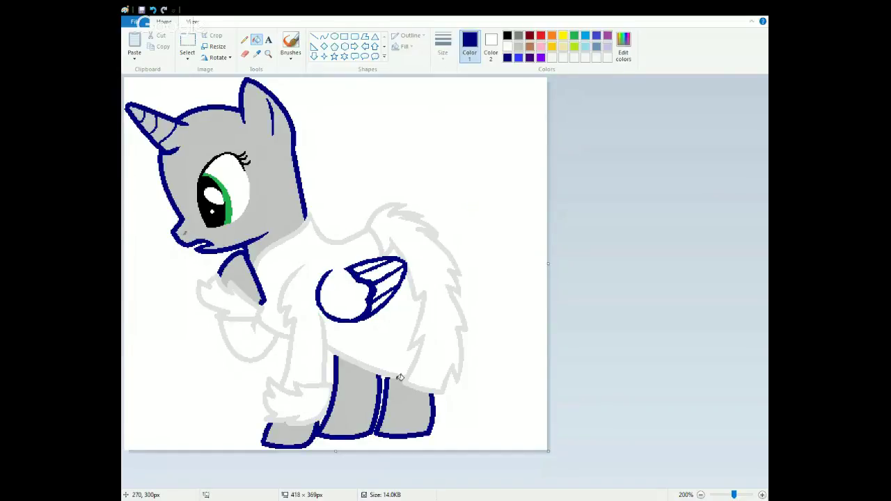
{"action": "left_click", "coordinate": [518, 57]}
{"action": "left_click", "coordinate": [247, 141]}
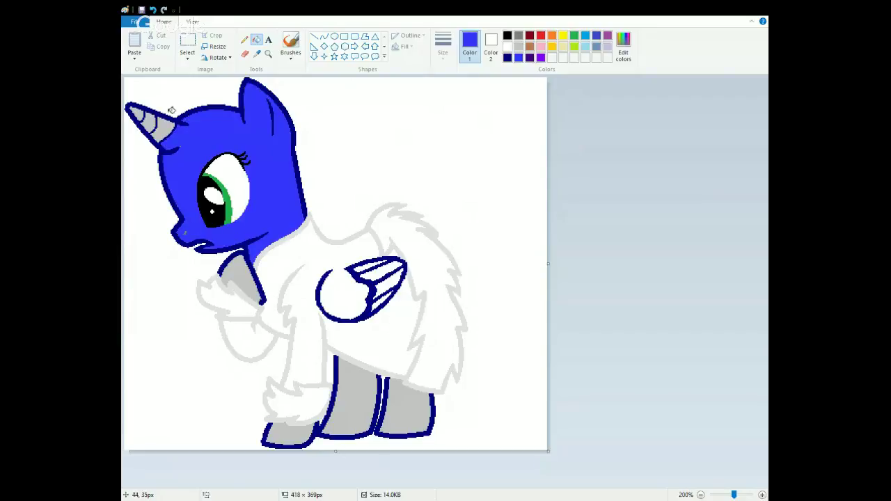
{"action": "left_click", "coordinate": [155, 11]}
Fill the small nostril mark on the muzzle with dark navy blue, undoing any fill that floods the head
{"action": "left_click", "coordinate": [507, 58]}
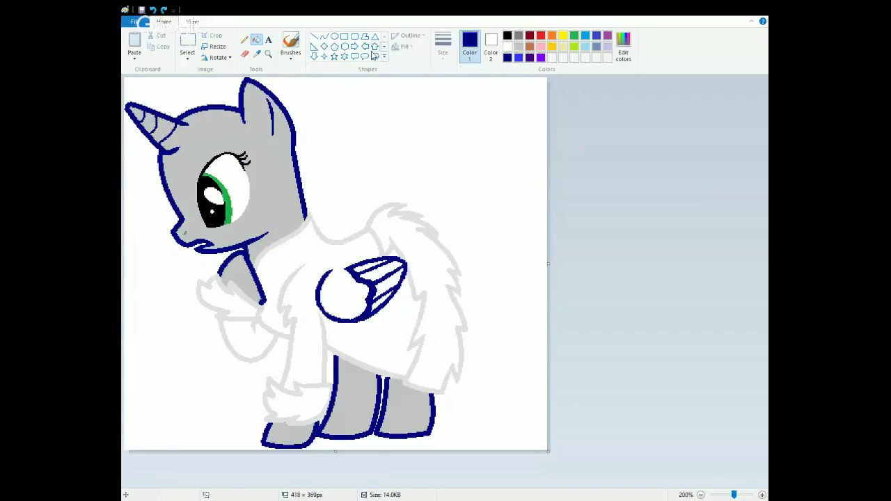
{"action": "left_click", "coordinate": [268, 53]}
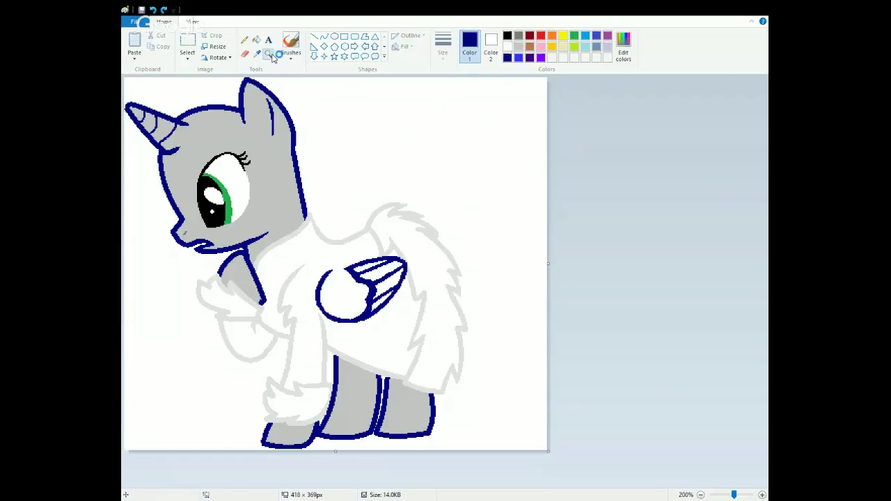
{"action": "left_click", "coordinate": [241, 141]}
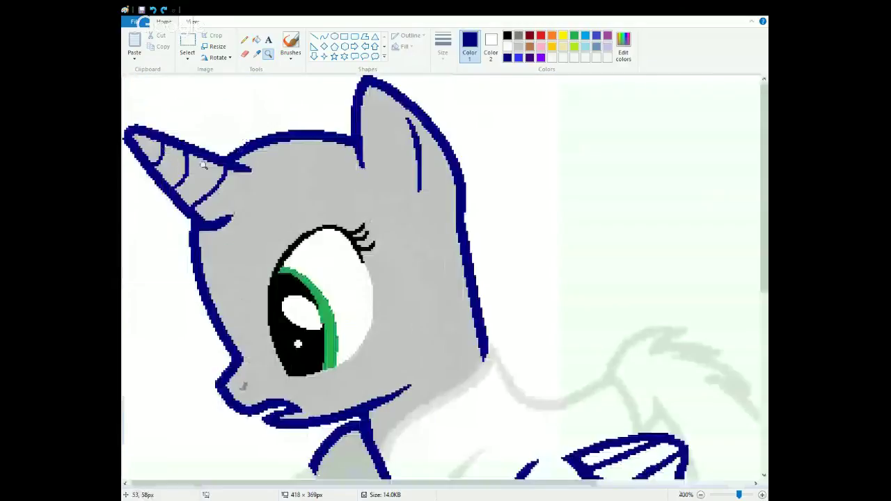
{"action": "left_click", "coordinate": [203, 165]}
{"action": "left_click", "coordinate": [265, 162]}
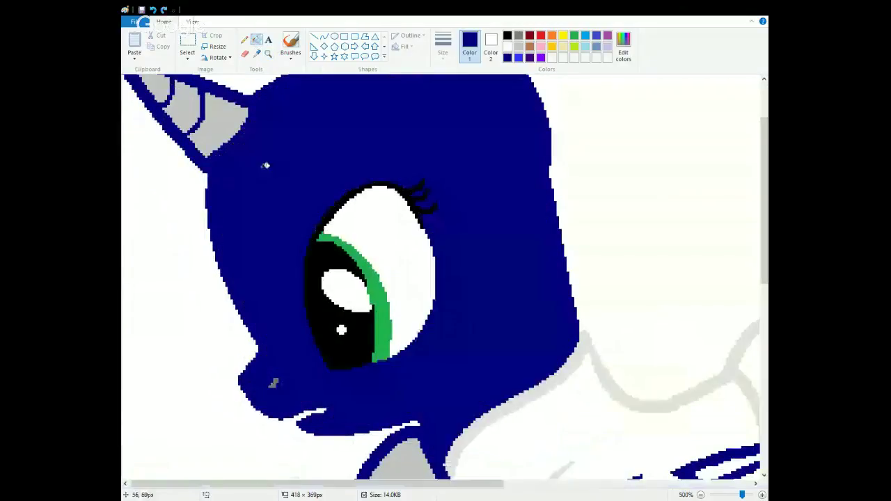
{"action": "left_click", "coordinate": [153, 11]}
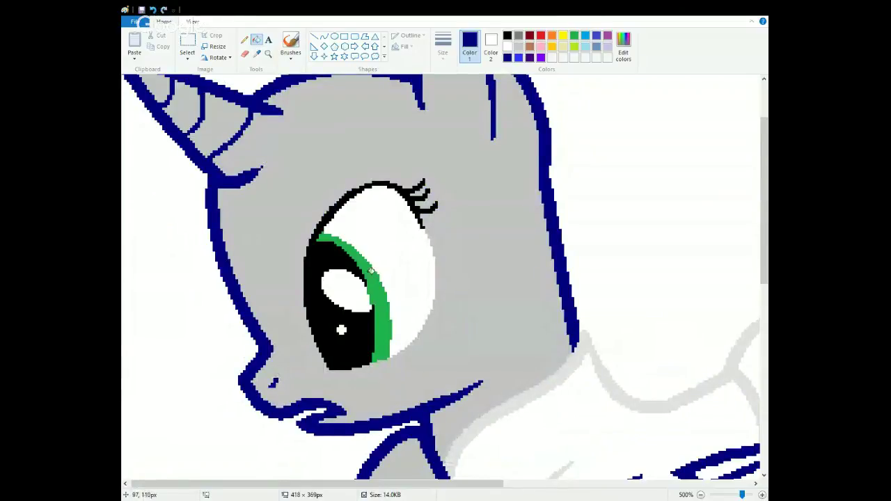
Fill the head and the raised foreleg with bright blue, undoing the fill that spreads over the coat
{"action": "left_click", "coordinate": [268, 53]}
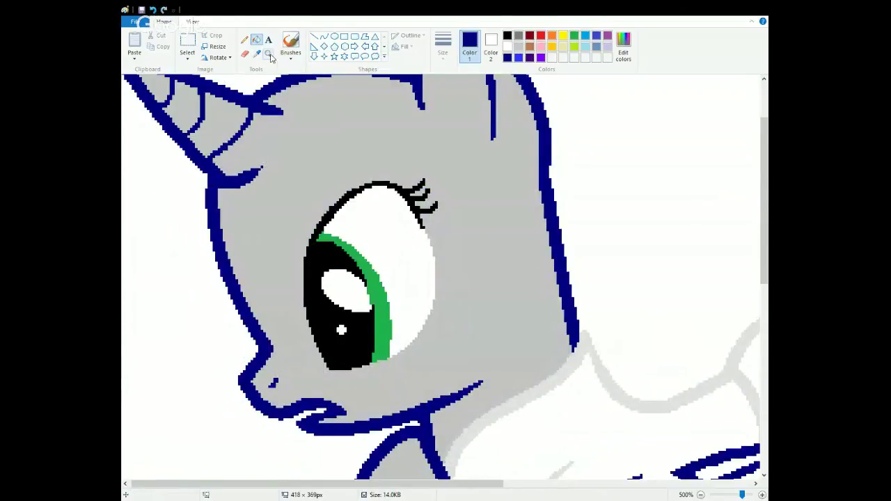
{"action": "right_click", "coordinate": [275, 96]}
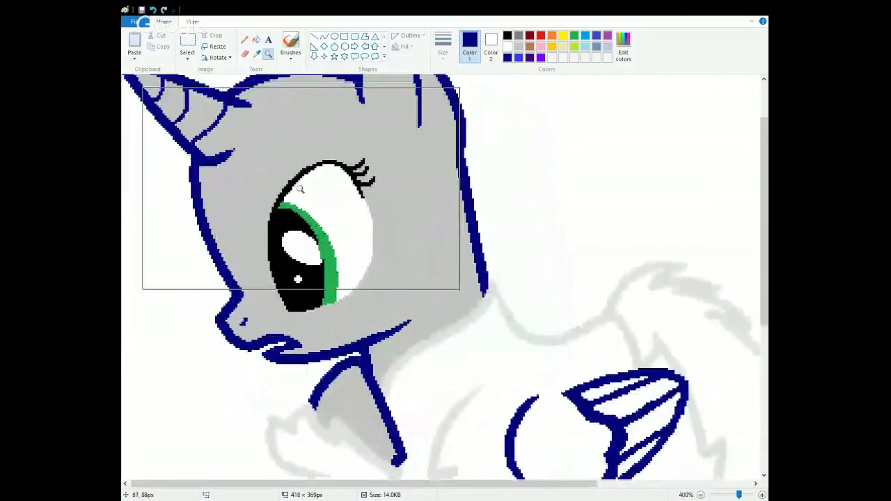
{"action": "right_click", "coordinate": [272, 88]}
{"action": "left_click", "coordinate": [256, 40]}
{"action": "left_click", "coordinate": [518, 57]}
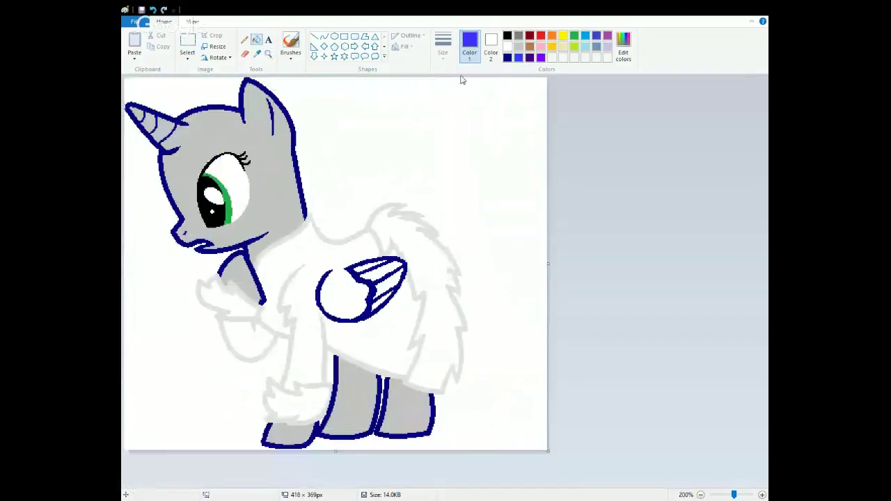
{"action": "left_click", "coordinate": [278, 209]}
{"action": "left_click", "coordinate": [245, 282]}
{"action": "left_click", "coordinate": [358, 289]}
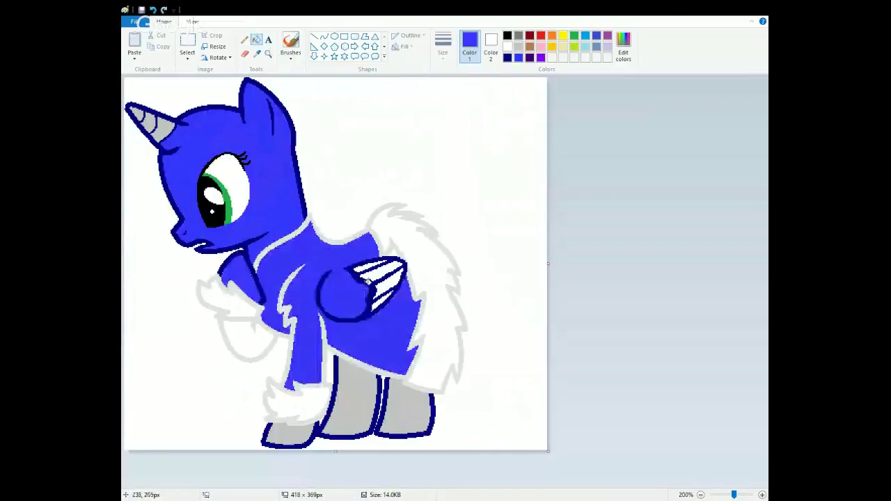
{"action": "left_click", "coordinate": [153, 9]}
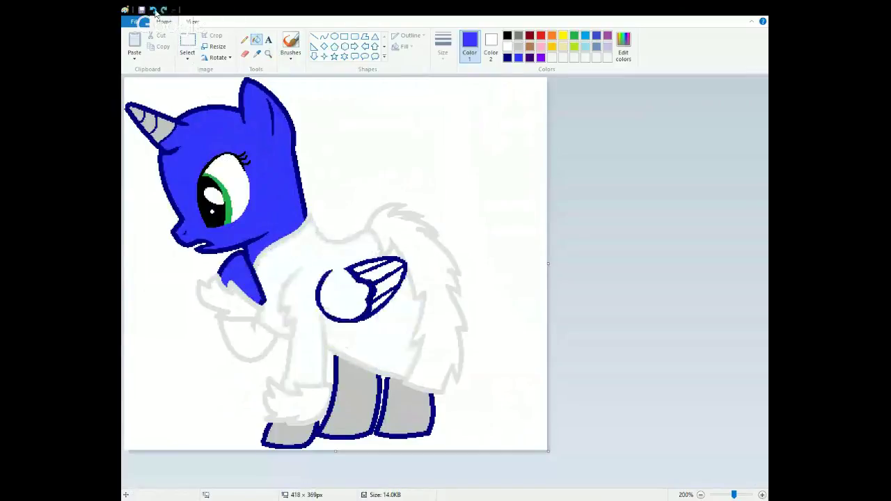
Fill the horn sections and the three standing legs with the same bright blue
{"action": "left_click", "coordinate": [149, 119]}
{"action": "left_click", "coordinate": [342, 396]}
{"action": "left_click", "coordinate": [298, 423]}
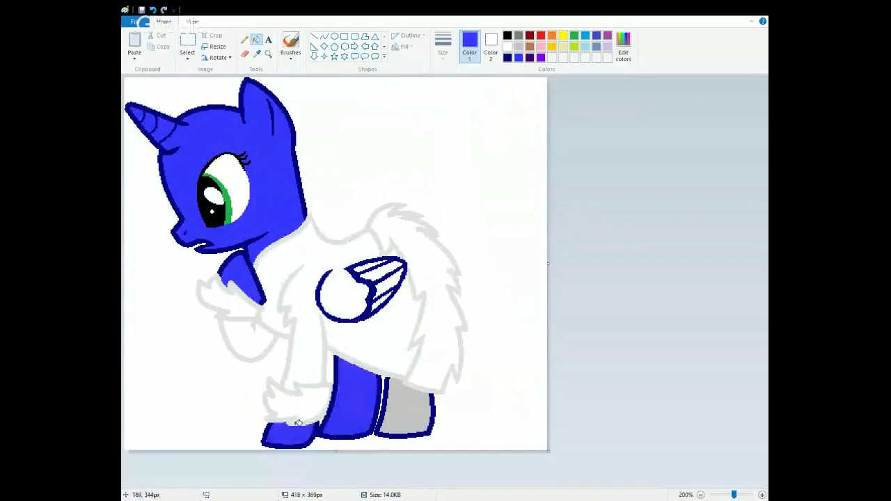
{"action": "left_click", "coordinate": [414, 387]}
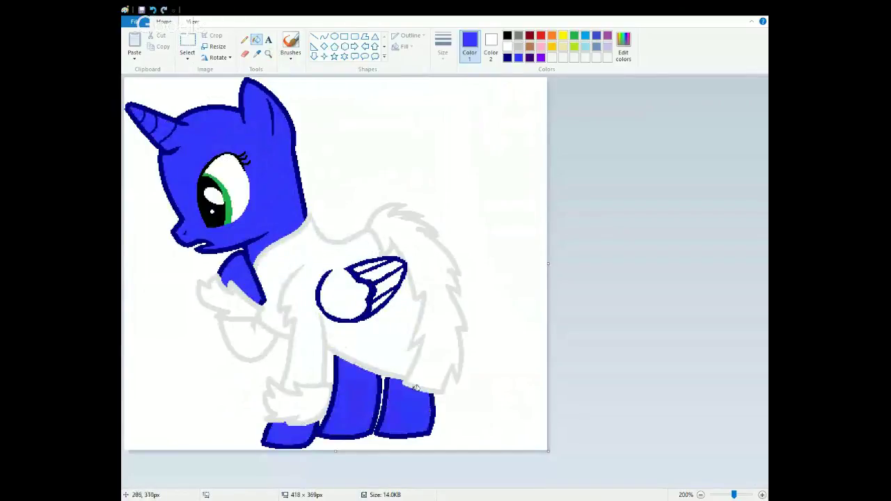
{"action": "left_click", "coordinate": [324, 37]}
{"action": "left_click_drag", "start_coordinate": [344, 269], "coordinate": [332, 272]}
{"action": "key", "text": "ctrl+z"}
Adjust the line thickness of the Curve tool and choose dark grey as its colour
{"action": "left_click", "coordinate": [440, 56]}
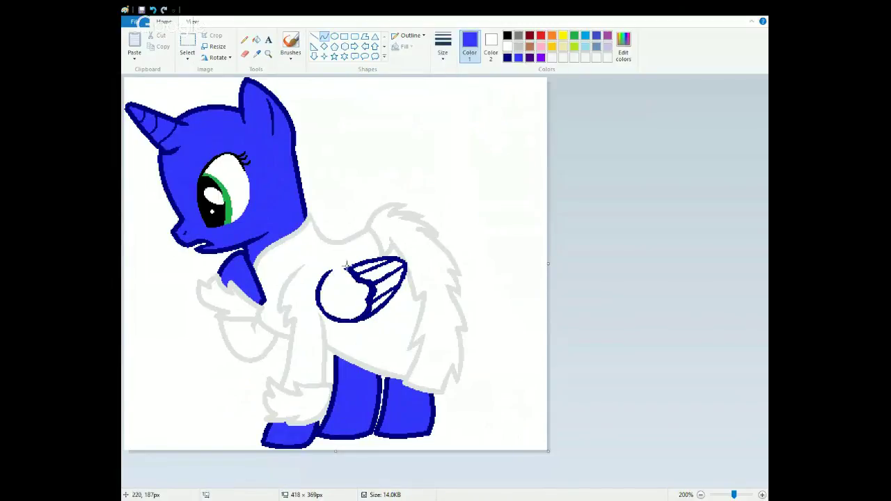
{"action": "left_click", "coordinate": [507, 58]}
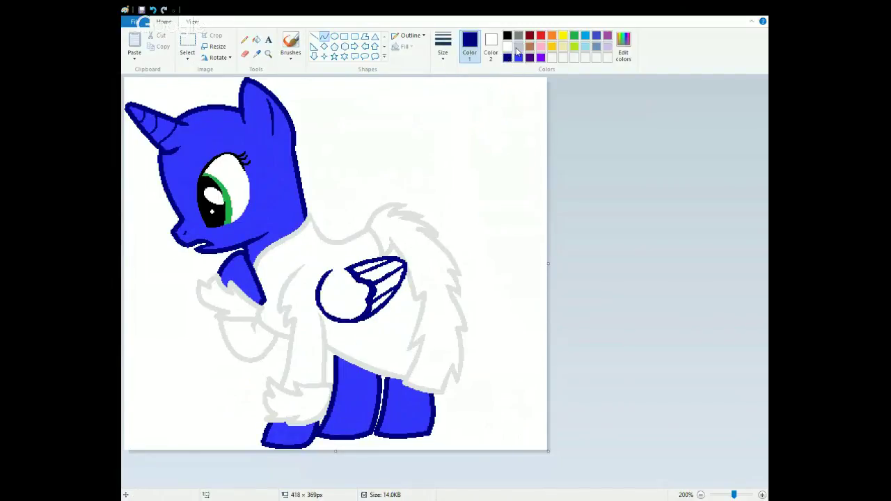
{"action": "left_click", "coordinate": [519, 36]}
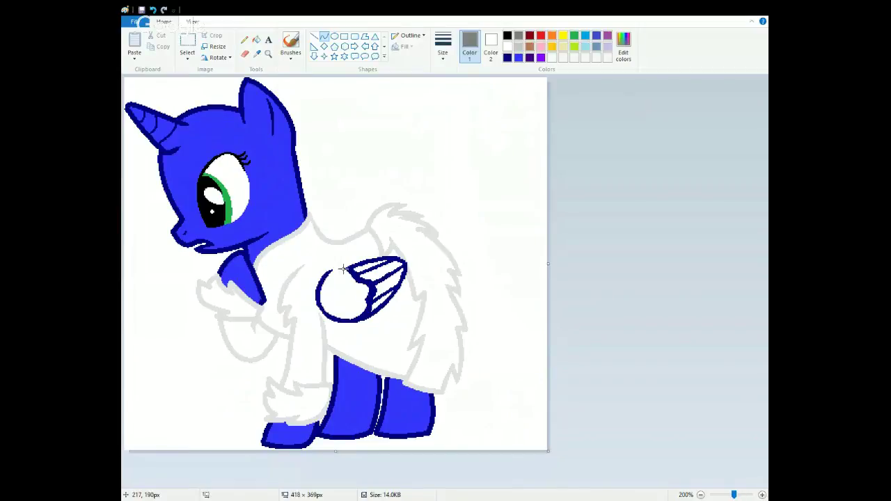
{"action": "left_click_drag", "start_coordinate": [340, 268], "coordinate": [334, 269]}
{"action": "left_click_drag", "start_coordinate": [336, 268], "coordinate": [337, 267]}
{"action": "key", "text": "ctrl+z"}
{"action": "left_click_drag", "start_coordinate": [342, 268], "coordinate": [332, 270]}
{"action": "left_click", "coordinate": [338, 265]}
{"action": "left_click", "coordinate": [338, 265]}
Bridge the gap in the wing's upper outline with a thin grey curve about 11 × 2 px
{"action": "left_click", "coordinate": [268, 53]}
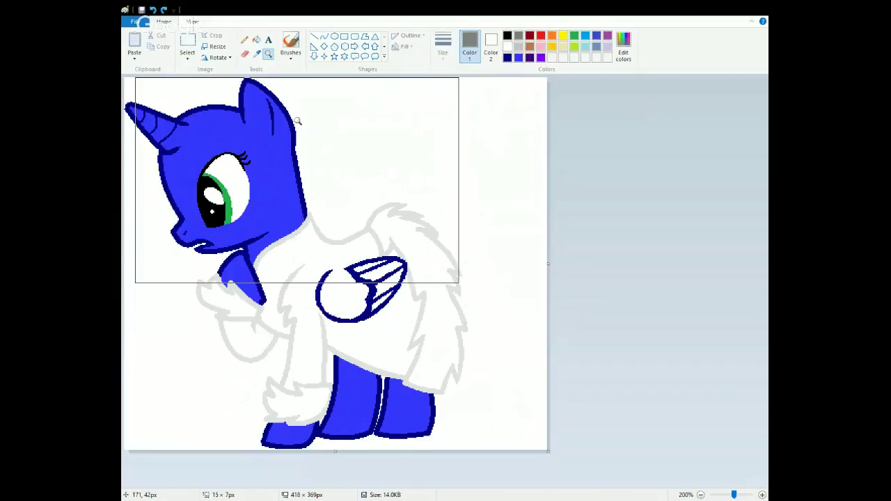
{"action": "left_click", "coordinate": [337, 345]}
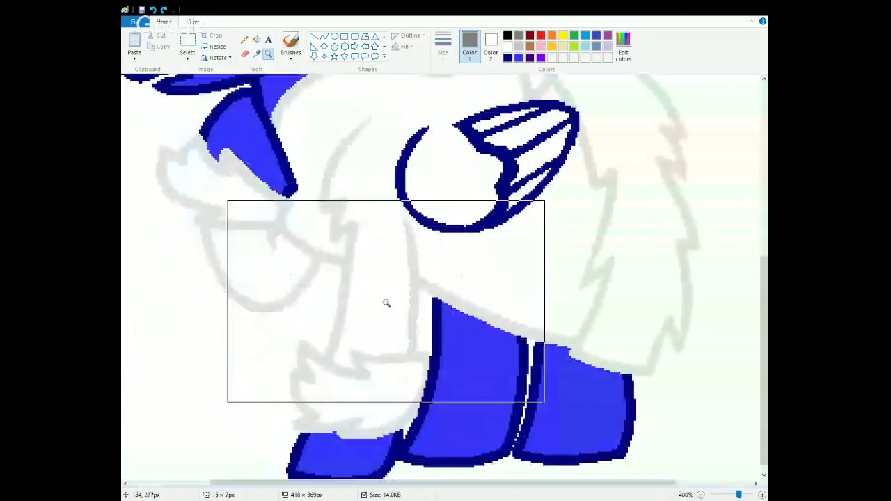
{"action": "left_click", "coordinate": [508, 197]}
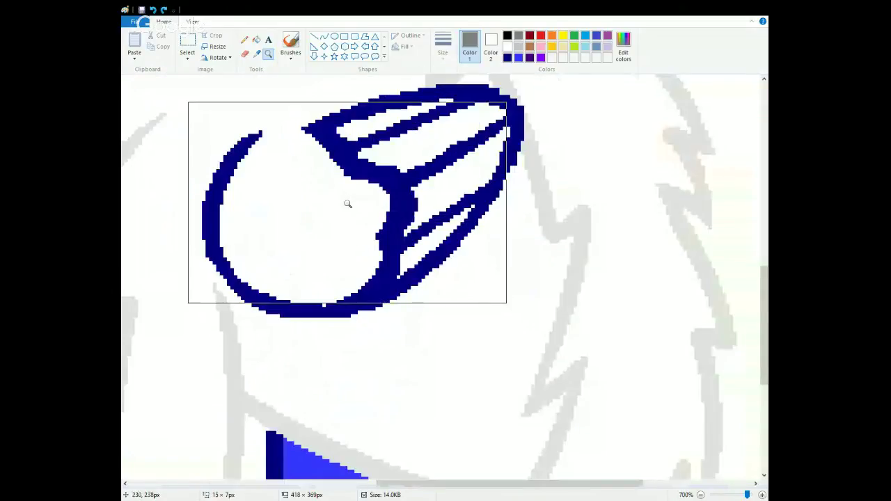
{"action": "left_click", "coordinate": [347, 203]}
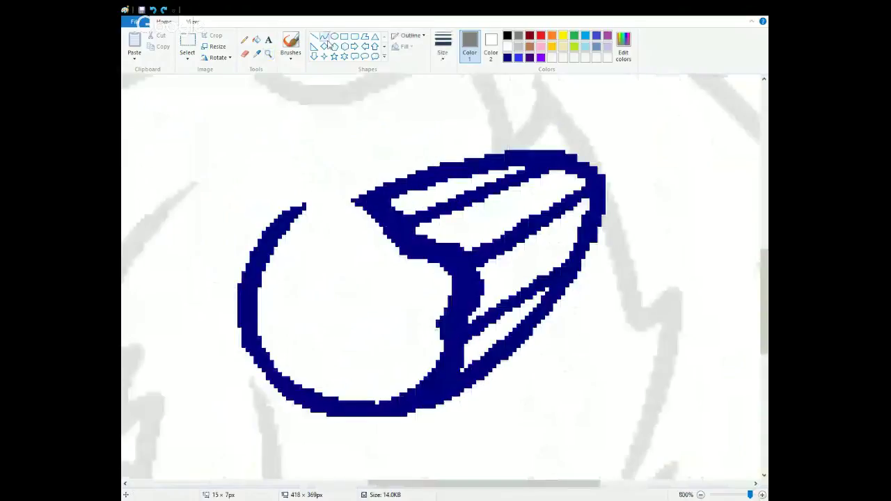
{"action": "left_click", "coordinate": [325, 39]}
{"action": "left_click_drag", "start_coordinate": [350, 200], "coordinate": [304, 204]}
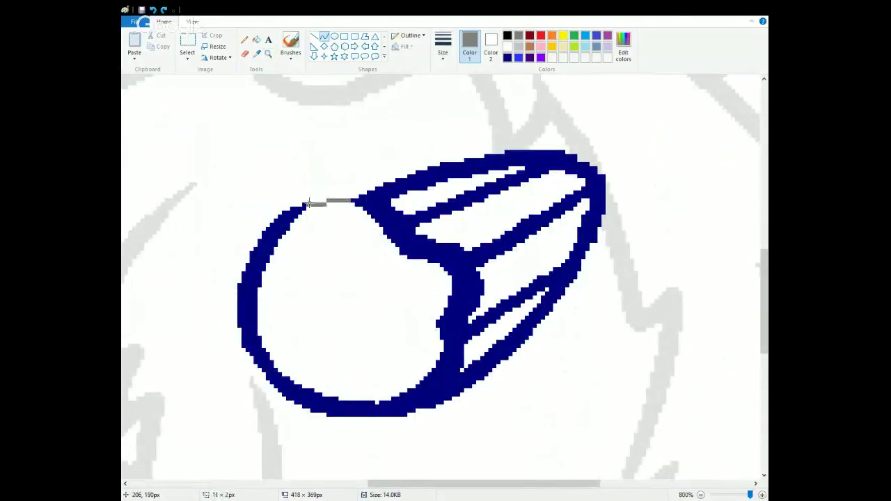
Fill the round part of the wing and all of its feather sections with bright blue
{"action": "left_click", "coordinate": [257, 40]}
{"action": "left_click", "coordinate": [518, 57]}
{"action": "left_click", "coordinate": [362, 293]}
{"action": "left_click", "coordinate": [438, 192]}
{"action": "left_click", "coordinate": [487, 215]}
{"action": "left_click", "coordinate": [521, 257]}
{"action": "left_click", "coordinate": [513, 317]}
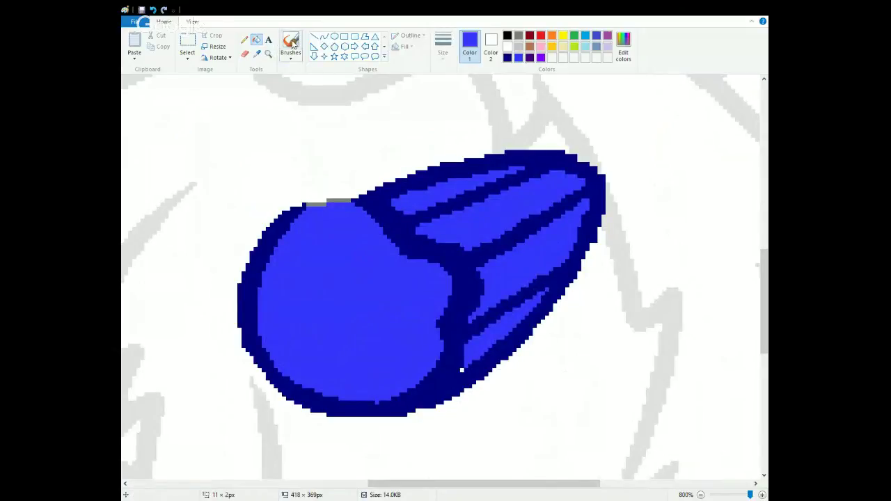
Sample the white background colour and fill both segments of the grey bridging line with it
{"action": "left_click", "coordinate": [256, 54]}
{"action": "left_click", "coordinate": [307, 161]}
{"action": "left_click", "coordinate": [339, 200]}
{"action": "left_click", "coordinate": [322, 203]}
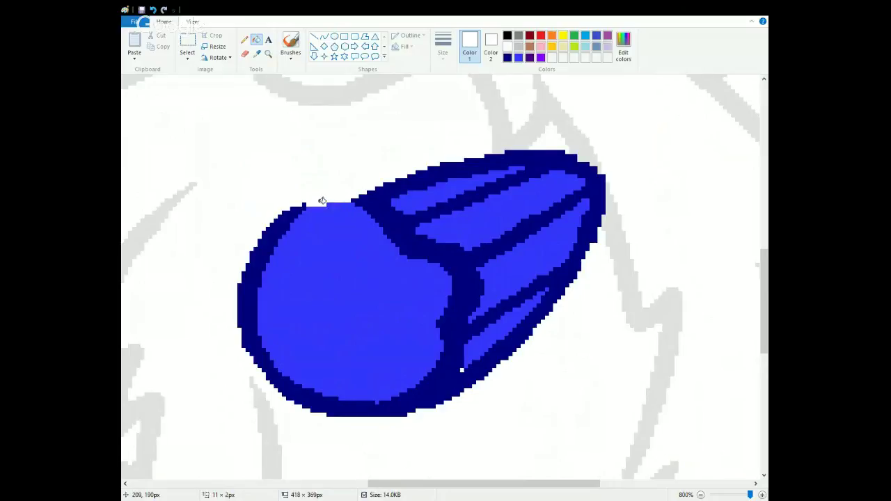
Fill the leftover white pixel at the lower tip of the bottom feather with bright blue, undoing any misplaced fill
{"action": "left_click", "coordinate": [268, 53]}
{"action": "right_click", "coordinate": [299, 197]}
{"action": "right_click", "coordinate": [298, 197]}
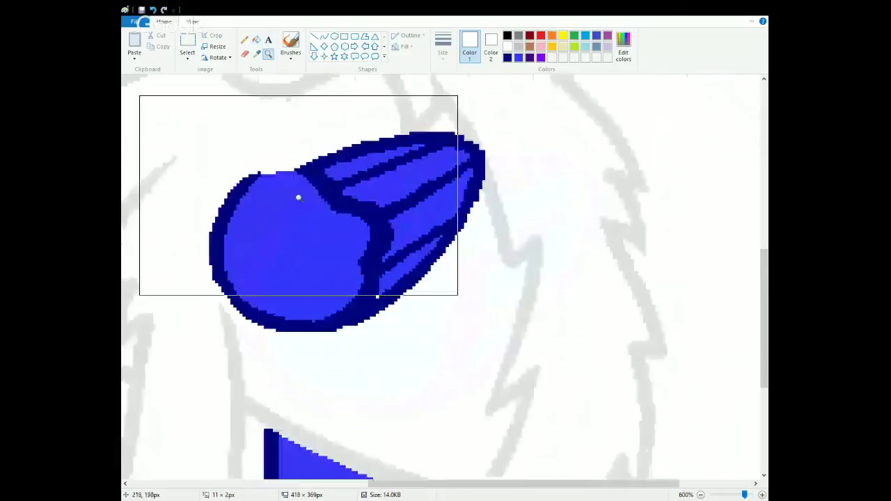
{"action": "right_click", "coordinate": [418, 238]}
{"action": "right_click", "coordinate": [418, 238]}
{"action": "right_click", "coordinate": [418, 239]}
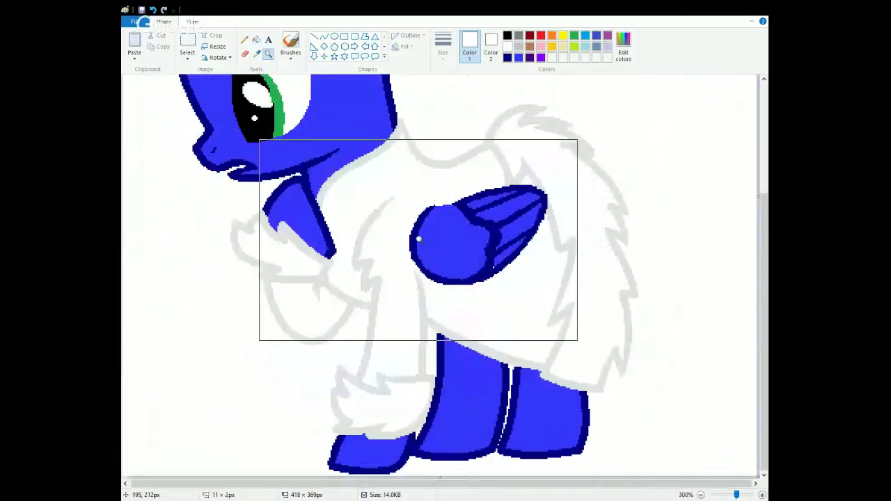
{"action": "left_click", "coordinate": [418, 239]}
{"action": "left_click", "coordinate": [256, 39]}
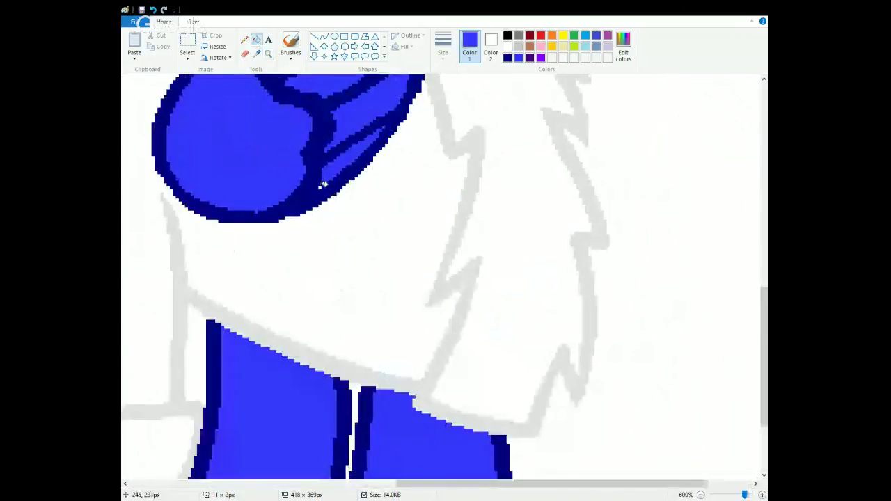
{"action": "left_click", "coordinate": [322, 185]}
{"action": "left_click", "coordinate": [153, 10]}
Draw a thin bright blue curve across the gap in the wing's upper outline
{"action": "scroll", "coordinate": [322, 185], "scroll_direction": "up", "scroll_amount": 3}
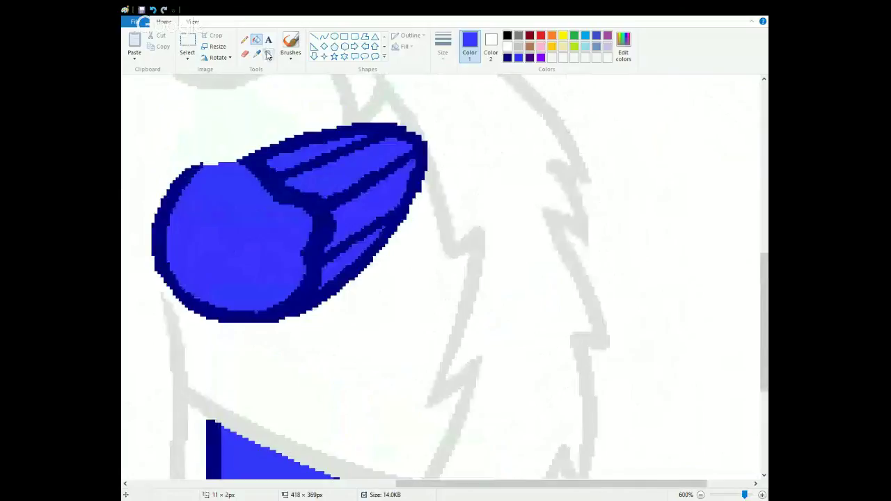
{"action": "left_click", "coordinate": [324, 36]}
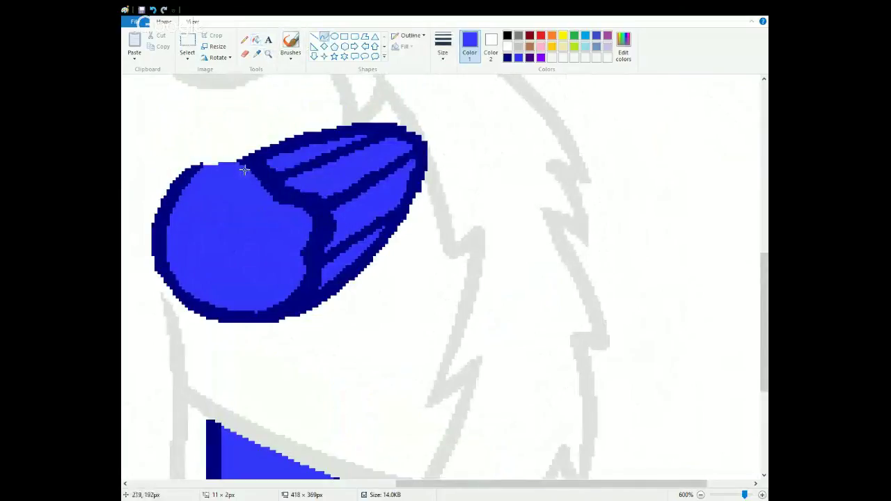
{"action": "left_click_drag", "start_coordinate": [232, 160], "coordinate": [205, 164]}
Sample the iris green in the pony's eye and refill the iris with a darker custom green
{"action": "left_click", "coordinate": [268, 54]}
{"action": "right_click", "coordinate": [285, 179]}
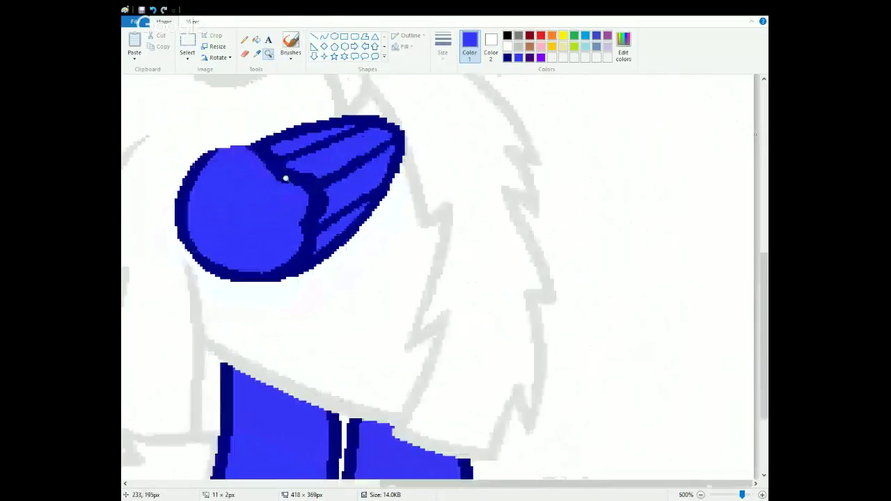
{"action": "right_click", "coordinate": [285, 179]}
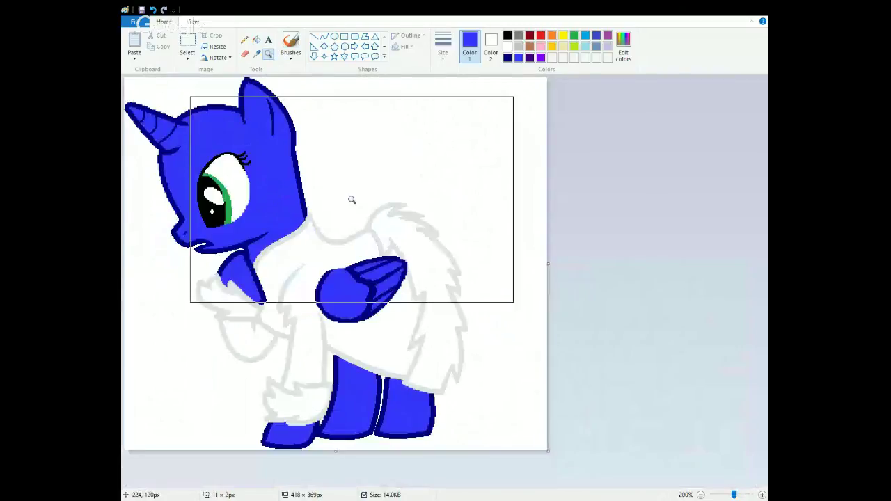
{"action": "left_click", "coordinate": [352, 200]}
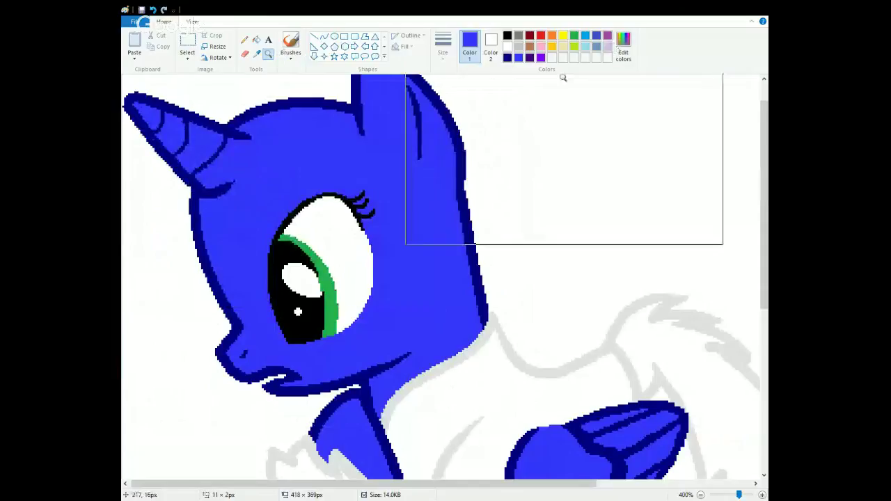
{"action": "left_click", "coordinate": [257, 53]}
{"action": "left_click", "coordinate": [331, 280]}
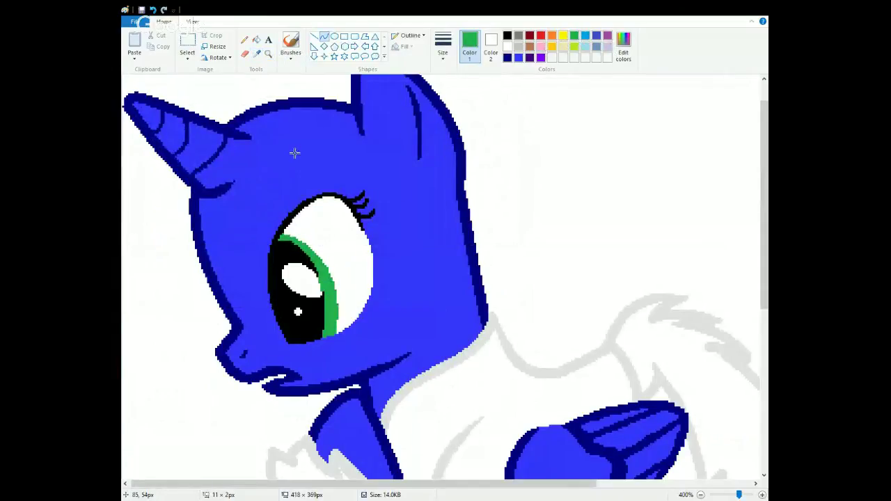
{"action": "left_click", "coordinate": [256, 39]}
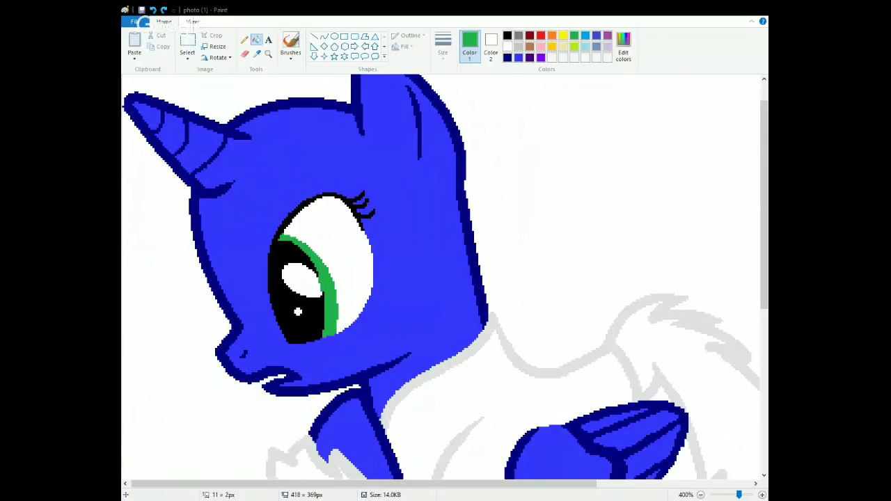
{"action": "left_click", "coordinate": [345, 319]}
{"action": "left_click", "coordinate": [333, 312]}
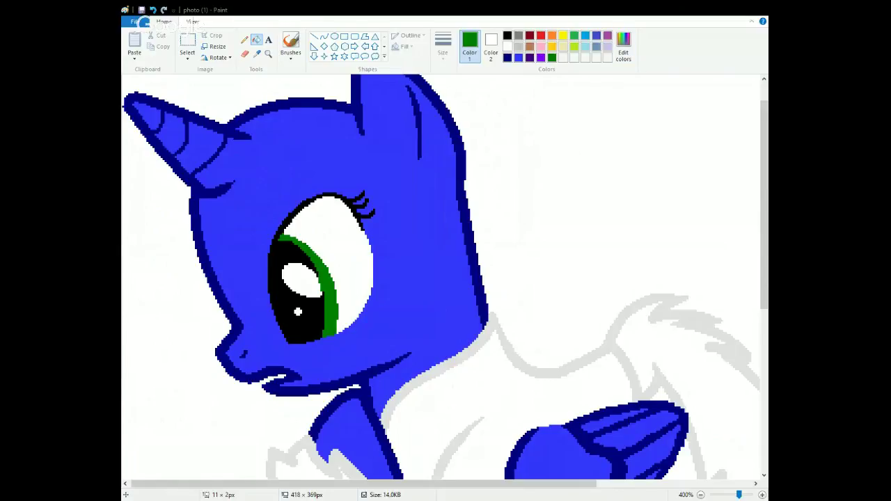
Add a very dark custom green and brush soft shading along the upper part of the iris
{"action": "left_click", "coordinate": [268, 54]}
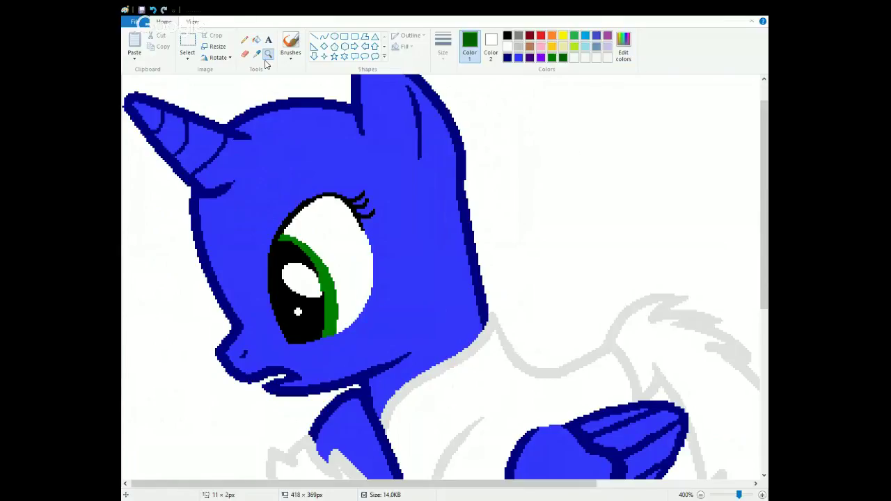
{"action": "left_click", "coordinate": [297, 304]}
{"action": "left_click", "coordinate": [329, 195]}
{"action": "left_click", "coordinate": [314, 185]}
{"action": "left_click", "coordinate": [282, 176]}
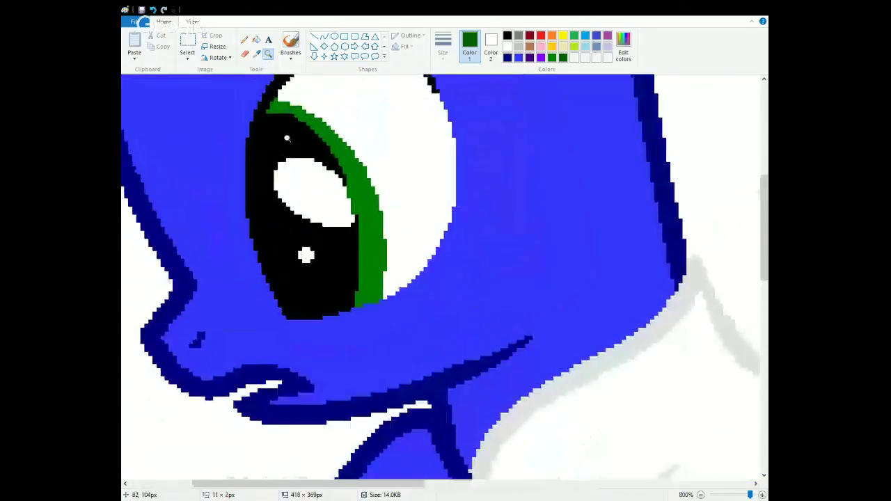
{"action": "scroll", "coordinate": [281, 98], "scroll_direction": "up", "scroll_amount": 2}
{"action": "left_click", "coordinate": [290, 48]}
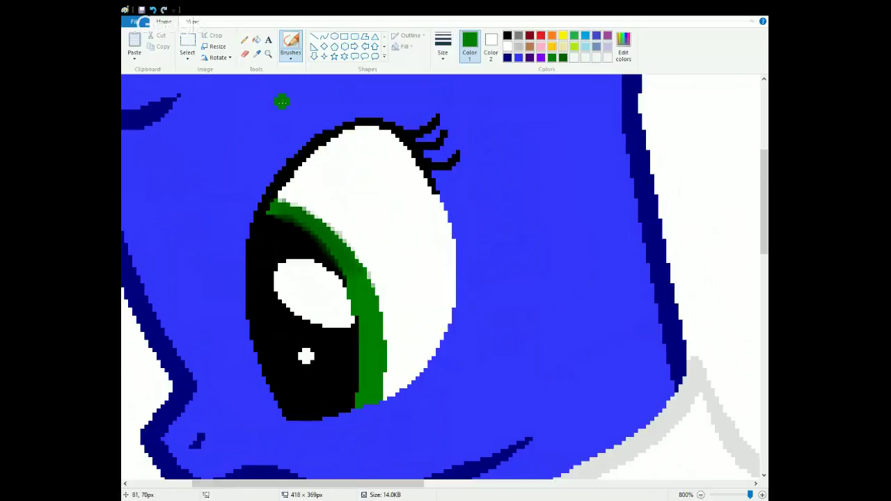
Brush very dark green shading over the lower part of the iris, undoing the first stroke
{"action": "left_click", "coordinate": [268, 53]}
{"action": "right_click", "coordinate": [290, 243]}
{"action": "right_click", "coordinate": [285, 214]}
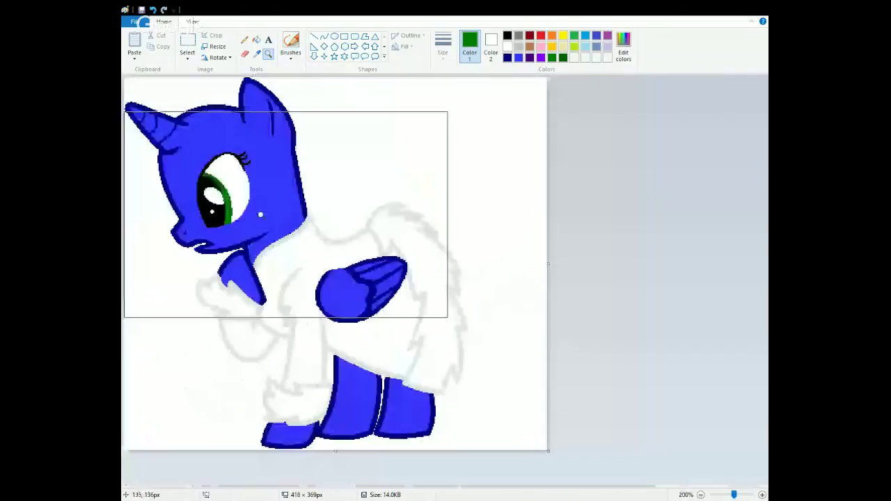
{"action": "left_click", "coordinate": [260, 204]}
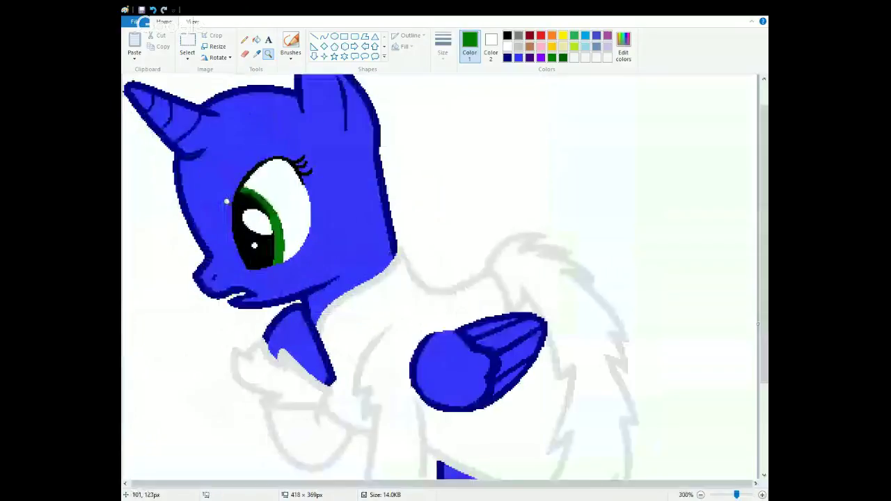
{"action": "left_click", "coordinate": [291, 223]}
{"action": "left_click", "coordinate": [307, 218]}
{"action": "left_click", "coordinate": [307, 218]}
{"action": "left_click", "coordinate": [307, 218]}
{"action": "left_click", "coordinate": [348, 198]}
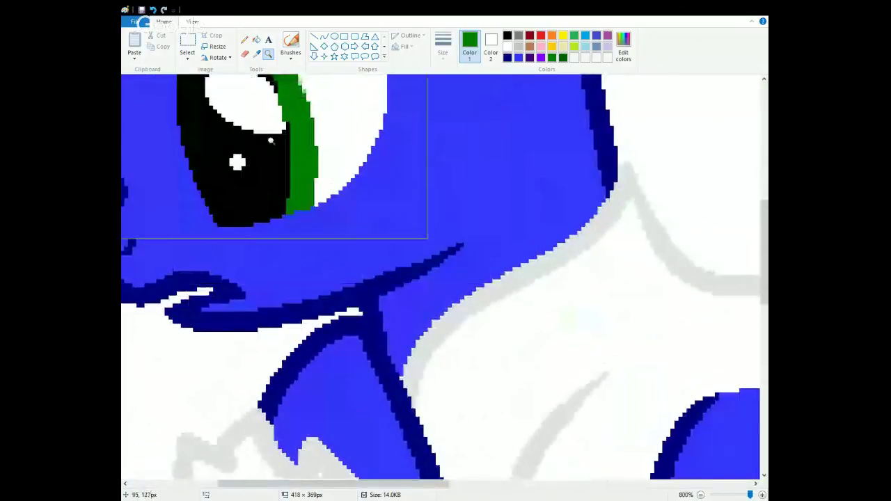
{"action": "left_click", "coordinate": [291, 43]}
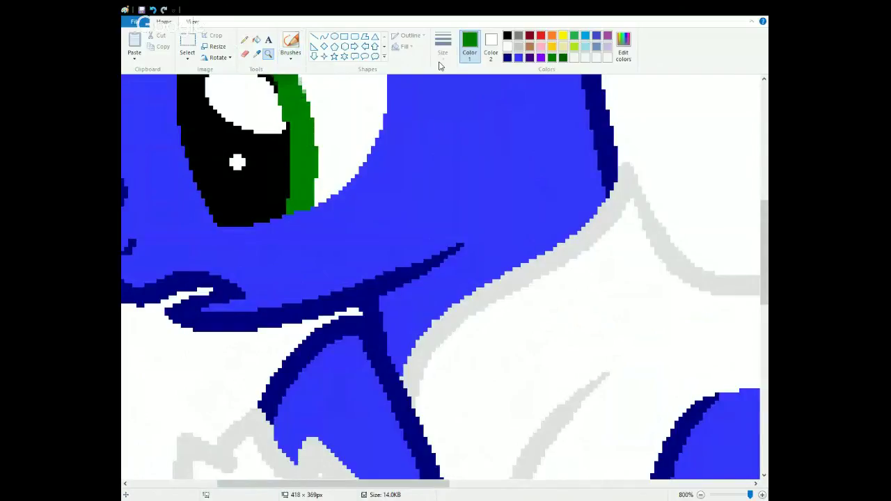
{"action": "left_click", "coordinate": [562, 57]}
{"action": "left_click", "coordinate": [291, 43]}
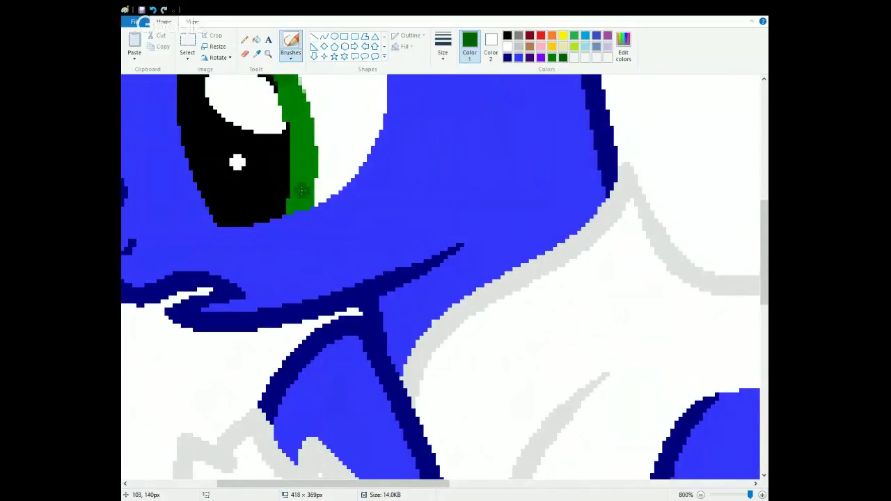
{"action": "left_click_drag", "start_coordinate": [300, 193], "coordinate": [308, 210]}
{"action": "key", "text": "ctrl+z"}
{"action": "mouse_move", "coordinate": [310, 158]}
{"action": "left_mouse_down"}
{"action": "mouse_move", "coordinate": [303, 206]}
{"action": "mouse_move", "coordinate": [293, 210]}
{"action": "mouse_move", "coordinate": [295, 148]}
{"action": "mouse_move", "coordinate": [296, 187]}
{"action": "left_mouse_up"}
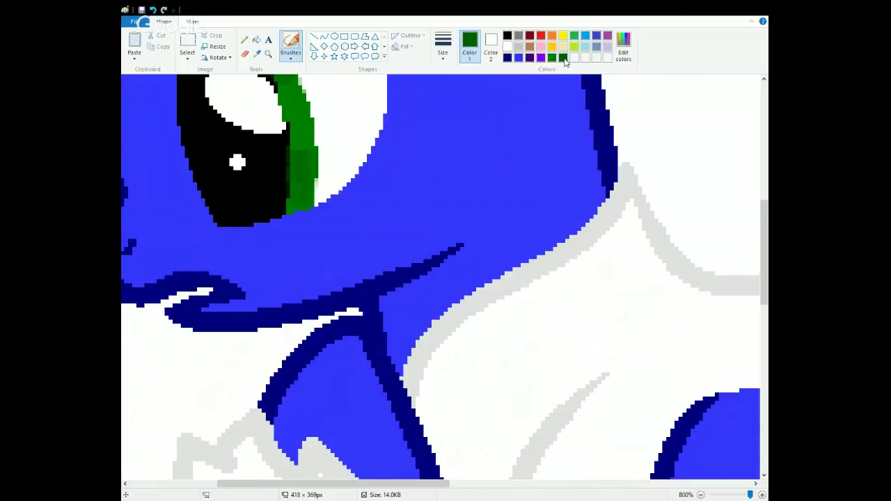
Clean up the blurred edge between the pupil and the iris with black Pencil strokes
{"action": "scroll", "coordinate": [302, 253], "scroll_direction": "up", "scroll_amount": 3}
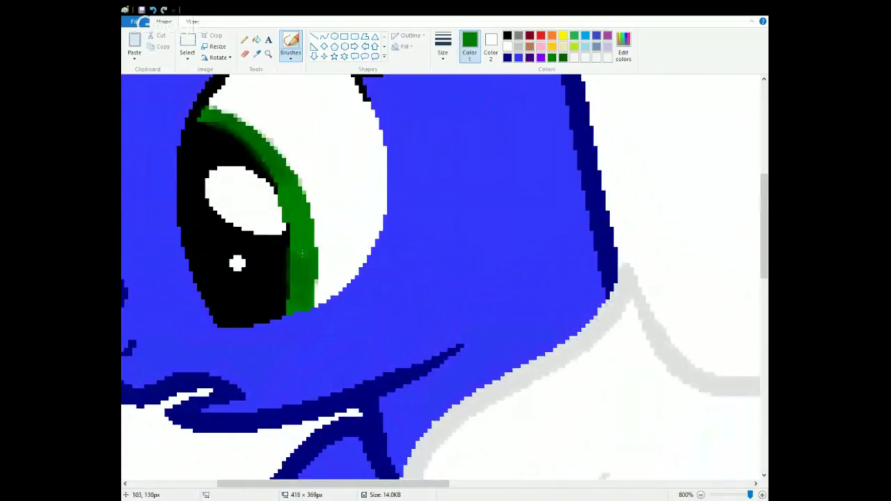
{"action": "left_click", "coordinate": [245, 40]}
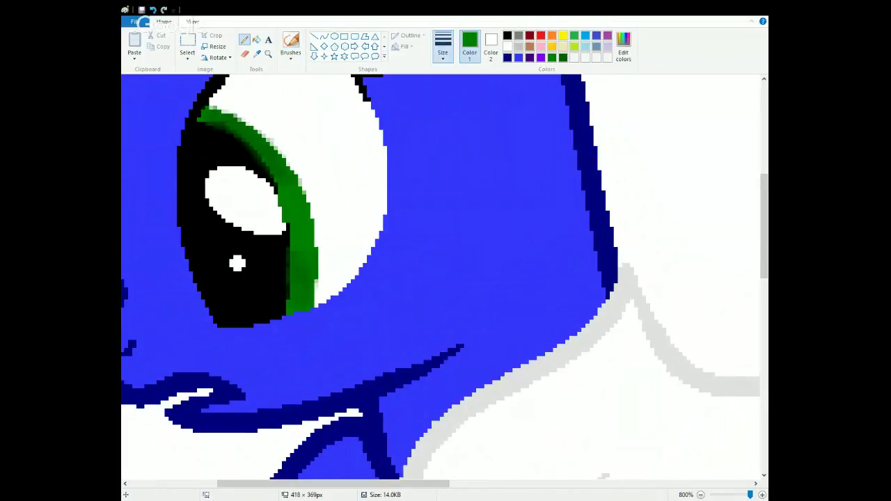
{"action": "left_click", "coordinate": [507, 36]}
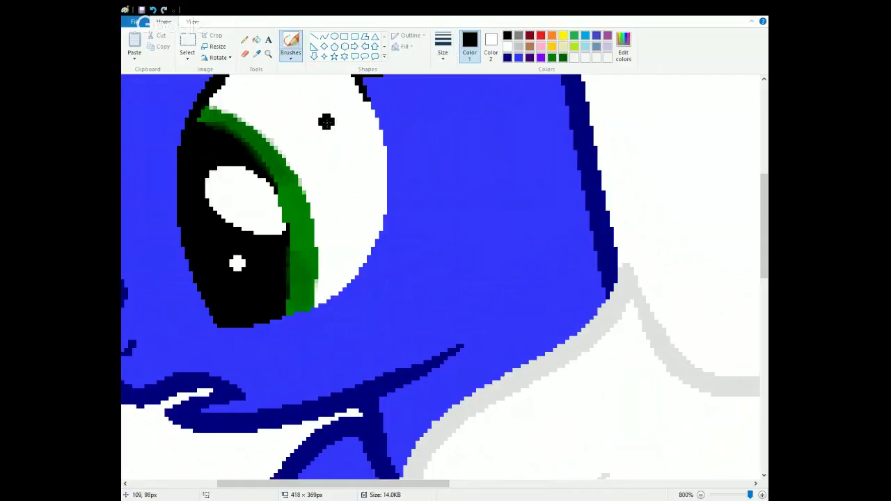
{"action": "left_click", "coordinate": [245, 40]}
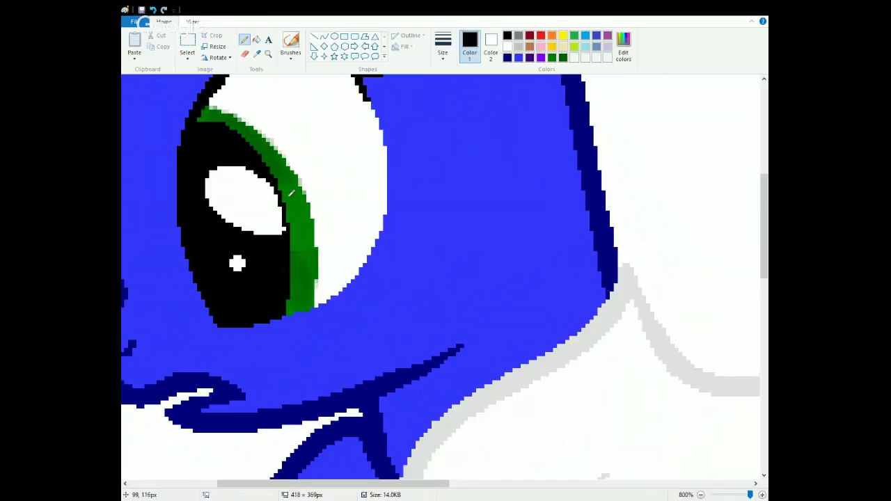
Bring the whole pony into view and choose dark purple with the Curve tool for the mane outline
{"action": "left_click", "coordinate": [268, 53]}
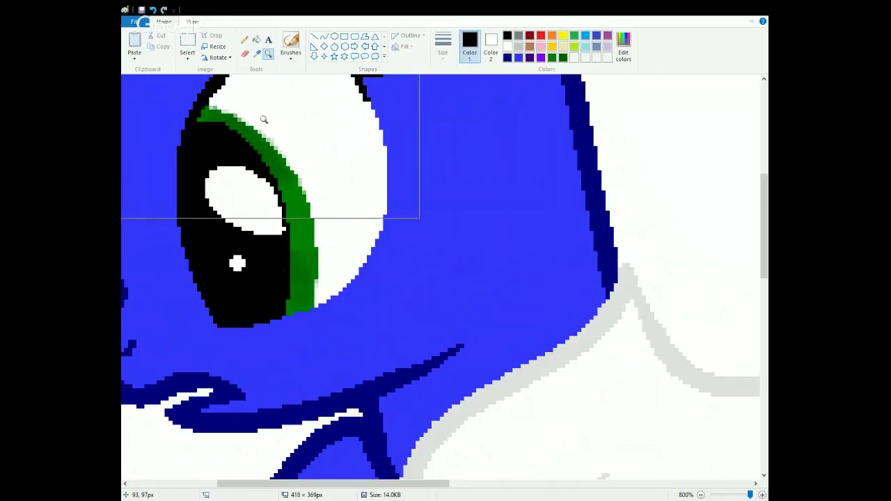
{"action": "right_click", "coordinate": [264, 120]}
{"action": "right_click", "coordinate": [261, 132]}
{"action": "right_click", "coordinate": [243, 149]}
{"action": "right_click", "coordinate": [234, 158]}
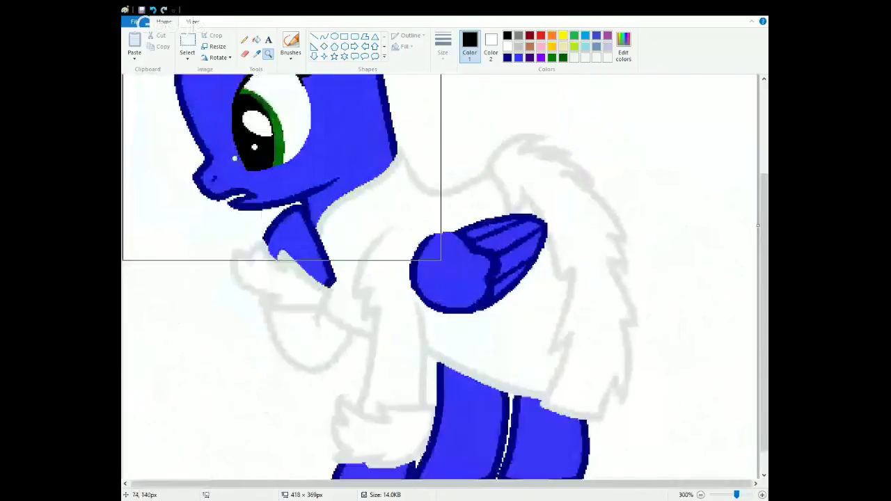
{"action": "right_click", "coordinate": [234, 159]}
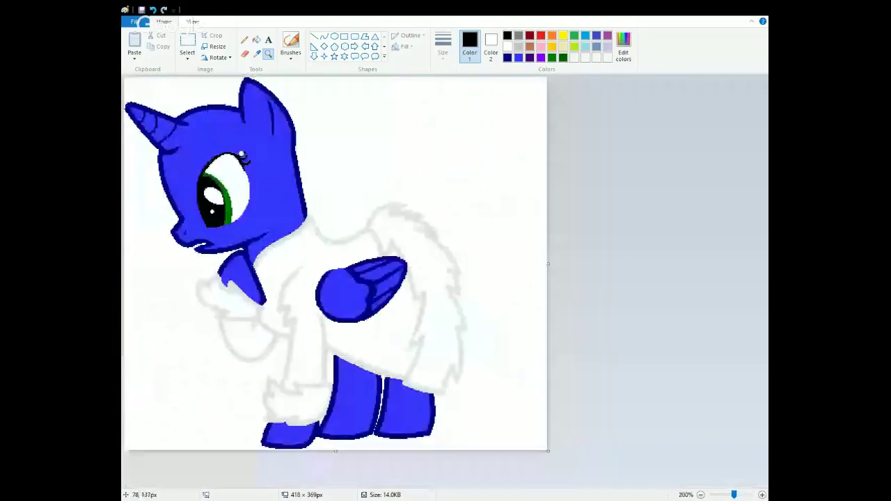
{"action": "left_click", "coordinate": [158, 10]}
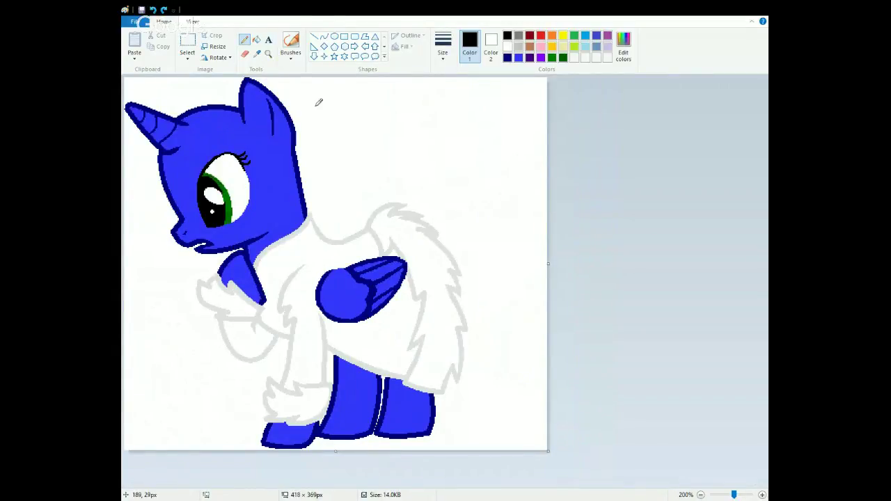
{"action": "left_click", "coordinate": [529, 57]}
{"action": "left_click", "coordinate": [323, 36]}
{"action": "left_click_drag", "start_coordinate": [242, 110], "coordinate": [152, 257]}
{"action": "key", "text": "ctrl+z"}
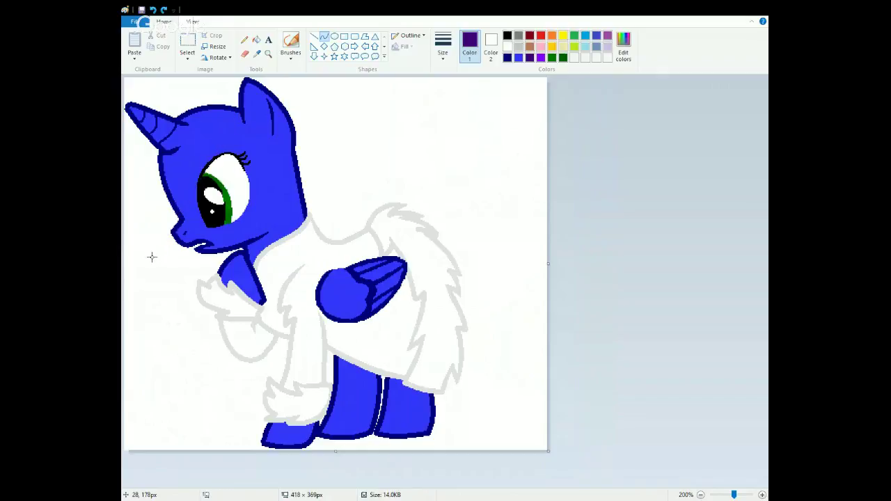
{"action": "left_click", "coordinate": [448, 58]}
{"action": "left_click_drag", "start_coordinate": [242, 109], "coordinate": [141, 248]}
{"action": "left_click_drag", "start_coordinate": [193, 165], "coordinate": [233, 195]}
{"action": "left_click", "coordinate": [195, 158]}
{"action": "key", "text": "ctrl+z"}
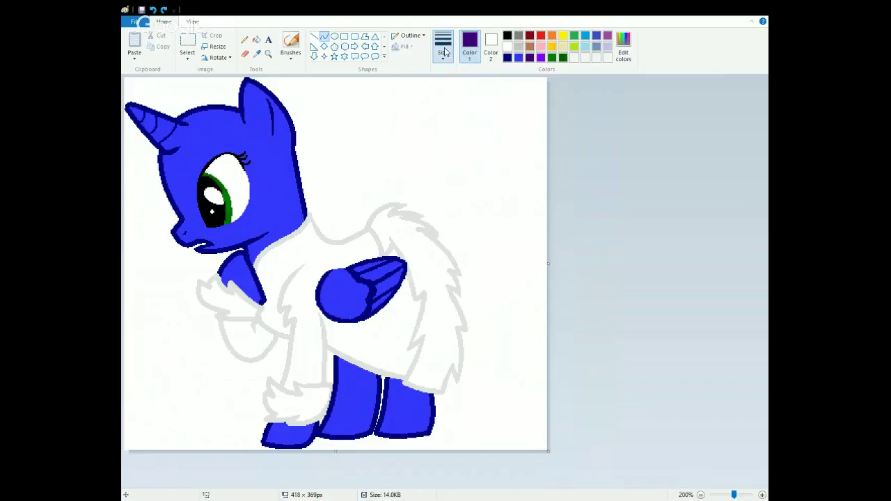
Draw two dark purple curves from the ear's base to a shared point in front of the face, outlining the fringe
{"action": "left_click_drag", "start_coordinate": [242, 110], "coordinate": [134, 228]}
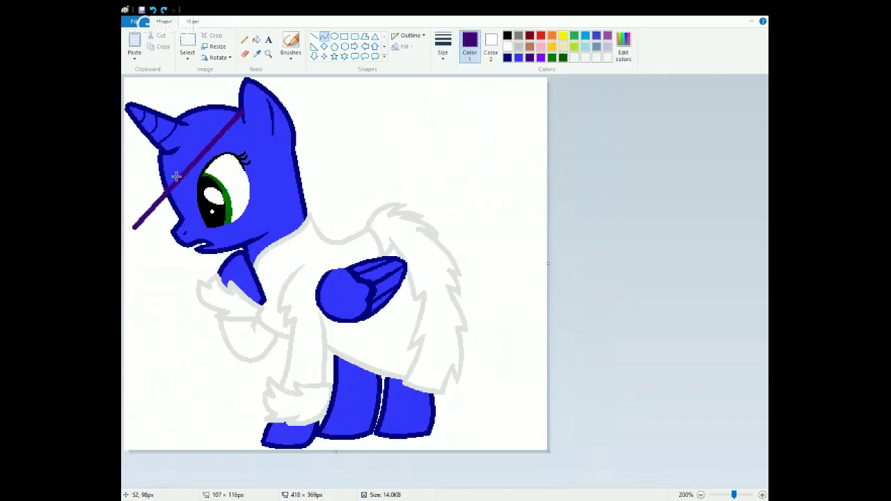
{"action": "left_click_drag", "start_coordinate": [177, 176], "coordinate": [199, 201]}
{"action": "left_click", "coordinate": [181, 141]}
{"action": "left_click", "coordinate": [281, 144]}
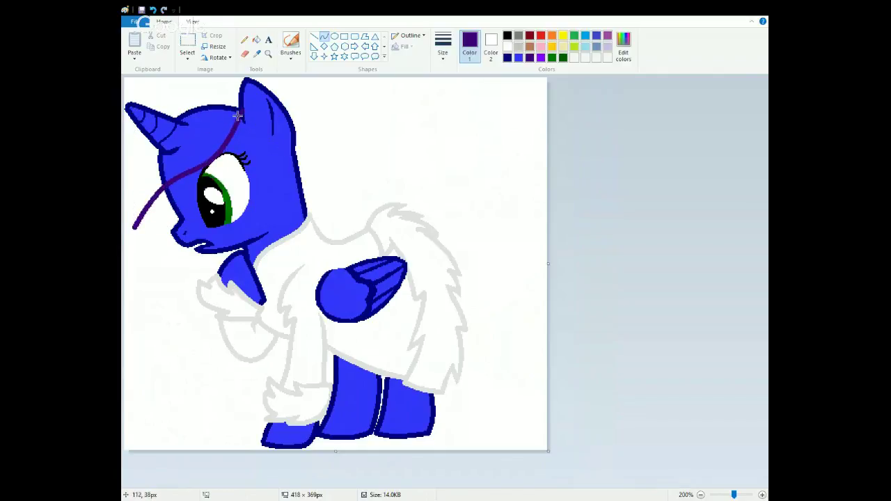
{"action": "left_click_drag", "start_coordinate": [241, 107], "coordinate": [133, 226]}
{"action": "left_click_drag", "start_coordinate": [182, 167], "coordinate": [121, 150]}
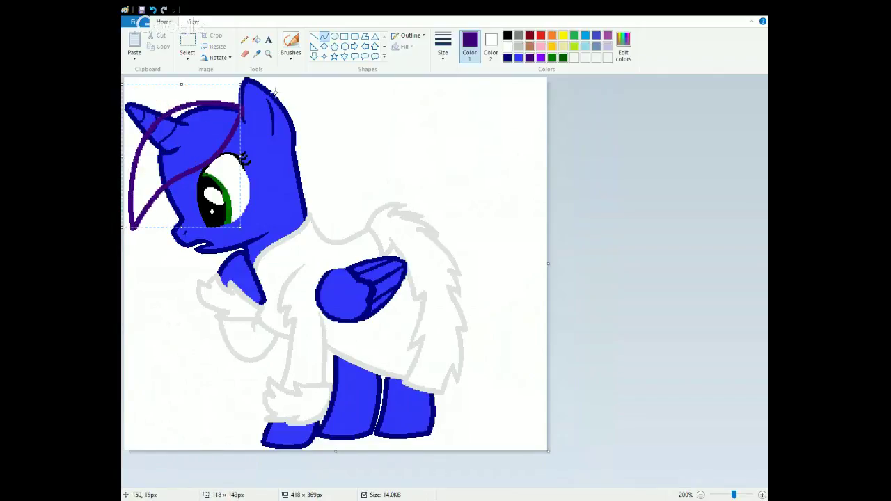
{"action": "left_click", "coordinate": [318, 107]}
Redraw the horn's outer edges and middle ridge line in navy where the purple fringe outline crosses them
{"action": "left_click", "coordinate": [268, 52]}
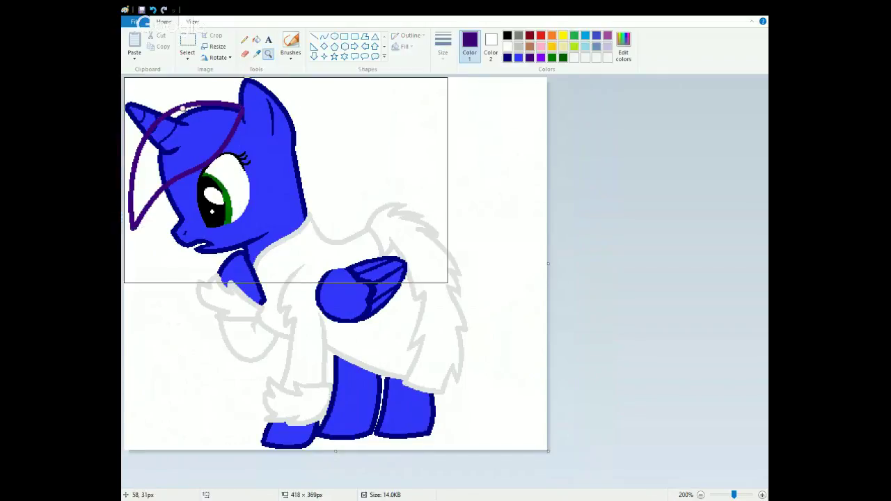
{"action": "left_click", "coordinate": [204, 121]}
{"action": "left_click", "coordinate": [135, 161]}
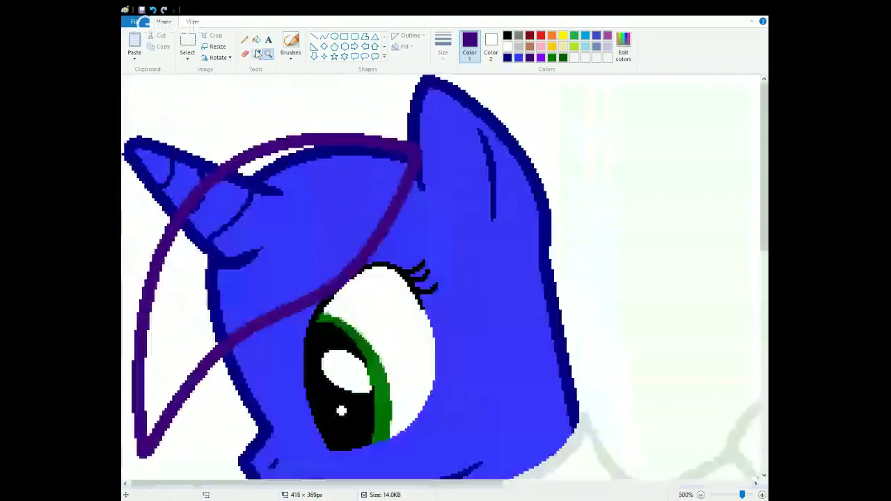
{"action": "left_click", "coordinate": [324, 35]}
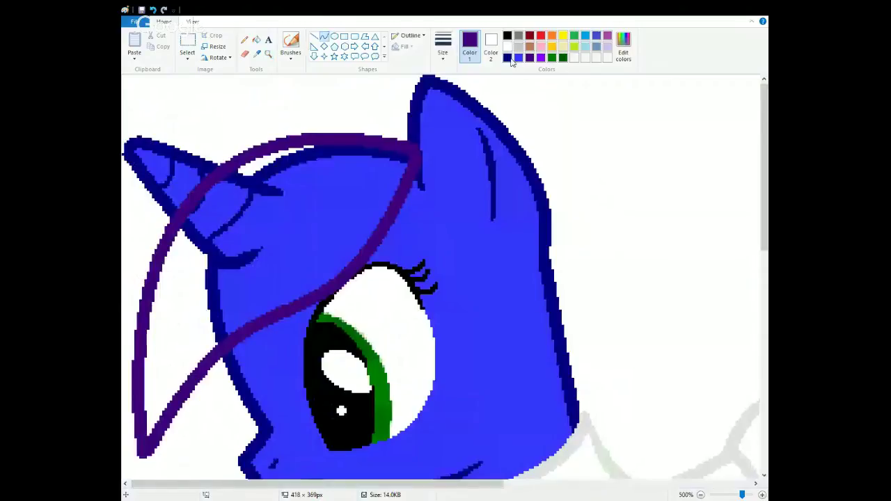
{"action": "left_click", "coordinate": [510, 59]}
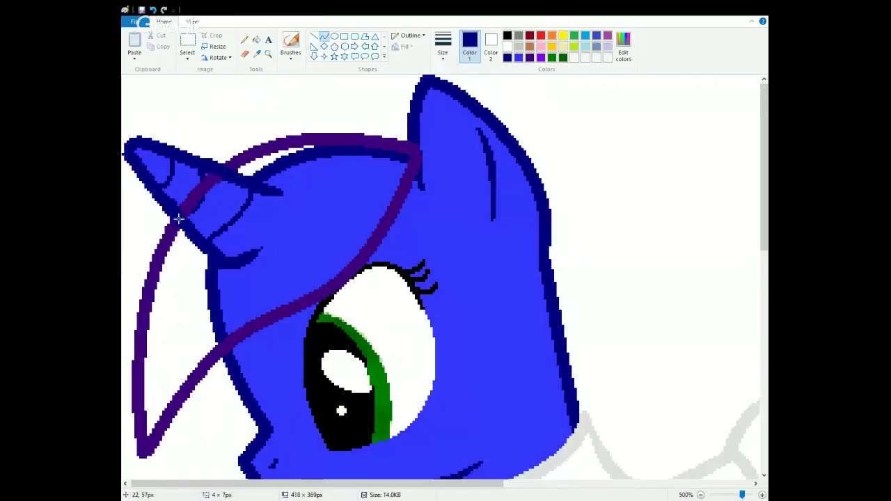
{"action": "left_click_drag", "start_coordinate": [170, 205], "coordinate": [188, 230]}
{"action": "left_click", "coordinate": [443, 46]}
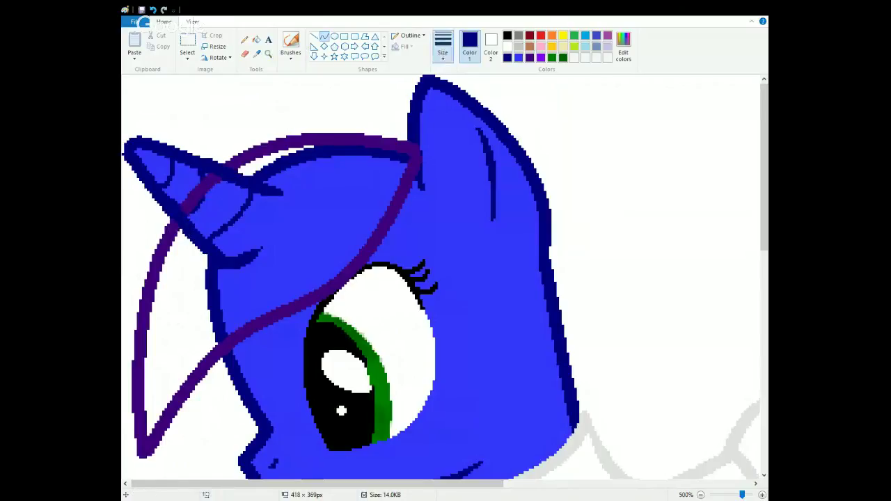
{"action": "mouse_move", "coordinate": [206, 175]}
{"action": "left_mouse_down"}
{"action": "mouse_move", "coordinate": [184, 212]}
{"action": "mouse_move", "coordinate": [203, 204]}
{"action": "mouse_move", "coordinate": [195, 209]}
{"action": "left_mouse_up"}
Fill the leftover purple pieces inside the horn with bright blue
{"action": "left_click", "coordinate": [257, 39]}
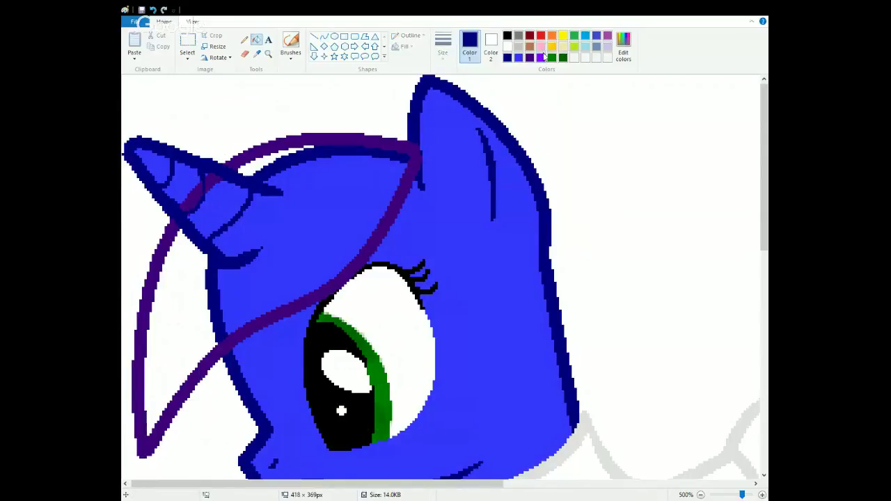
{"action": "left_click", "coordinate": [518, 57]}
{"action": "left_click", "coordinate": [213, 178]}
{"action": "left_click", "coordinate": [193, 194]}
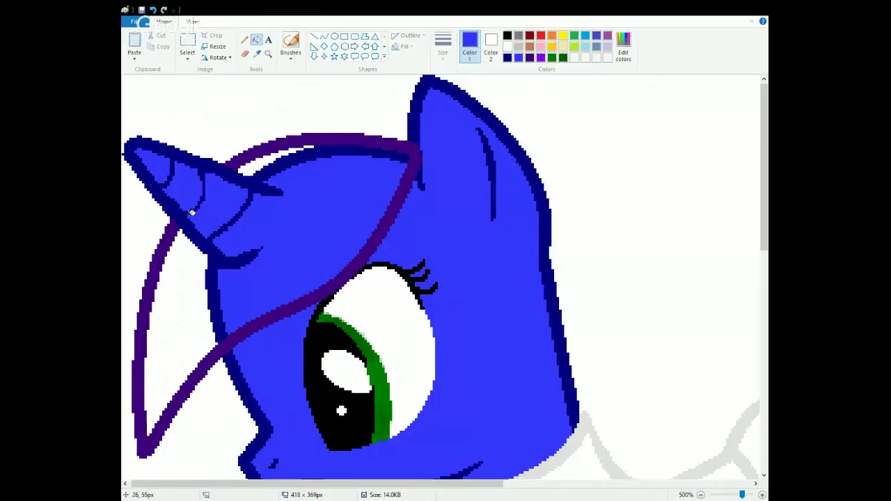
Draw a wavy dark purple curve along the horn's base, from the forehead to just in front of the face
{"action": "left_click", "coordinate": [323, 35]}
{"action": "left_click", "coordinate": [540, 57]}
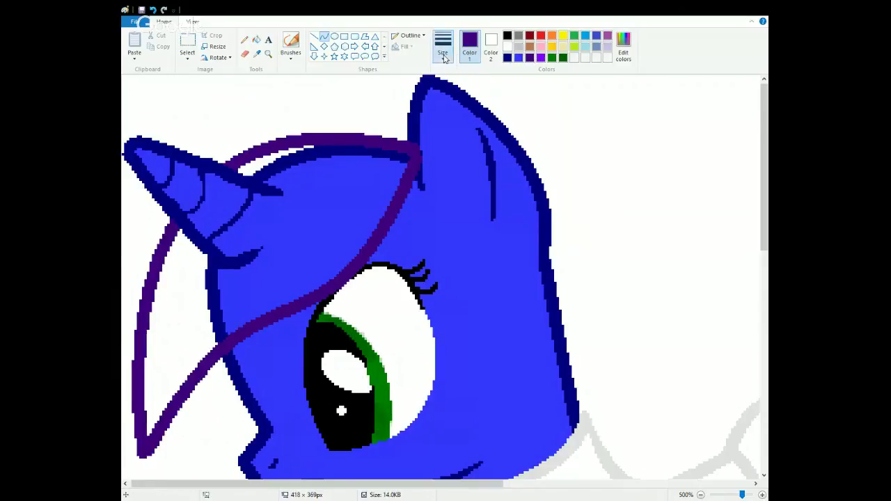
{"action": "left_click_drag", "start_coordinate": [288, 181], "coordinate": [213, 292]}
{"action": "left_click_drag", "start_coordinate": [232, 252], "coordinate": [270, 262]}
{"action": "left_click_drag", "start_coordinate": [244, 237], "coordinate": [230, 199]}
{"action": "left_click_drag", "start_coordinate": [212, 288], "coordinate": [189, 279]}
{"action": "left_click_drag", "start_coordinate": [285, 179], "coordinate": [271, 174]}
{"action": "left_click", "coordinate": [325, 180]}
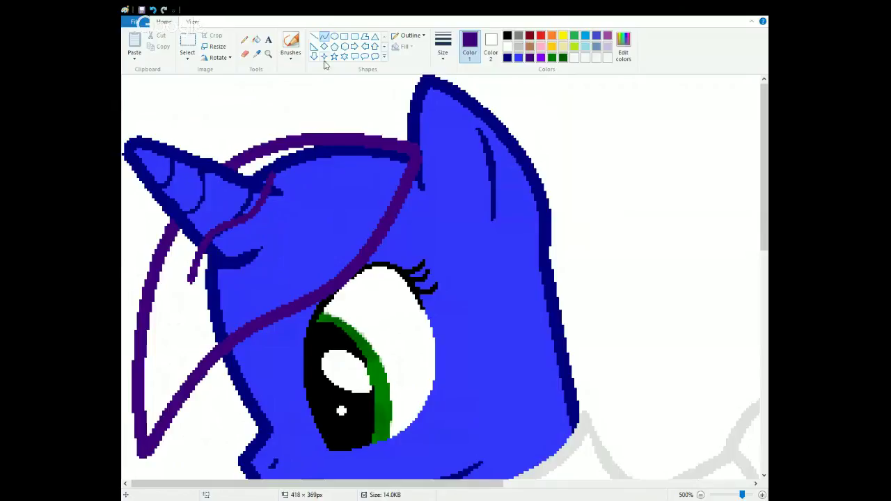
Fill the fringe on both sides of the face outline with violet, undoing the stray fill over the navy outline
{"action": "left_click", "coordinate": [256, 40]}
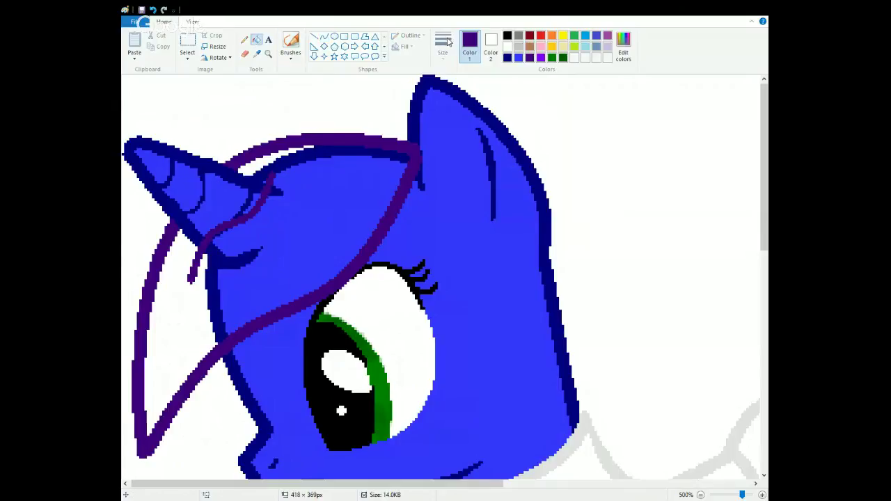
{"action": "left_click", "coordinate": [540, 58]}
{"action": "left_click", "coordinate": [360, 178]}
{"action": "left_click", "coordinate": [333, 150]}
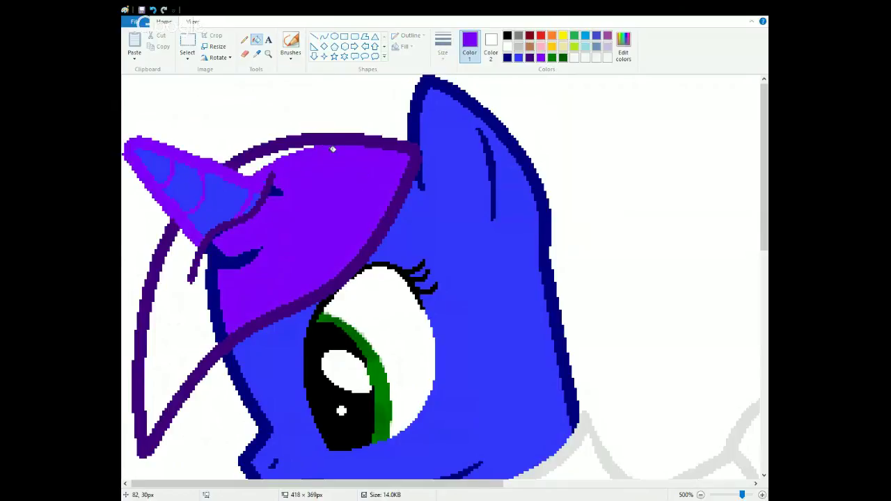
{"action": "left_click", "coordinate": [152, 10]}
{"action": "left_click", "coordinate": [186, 296]}
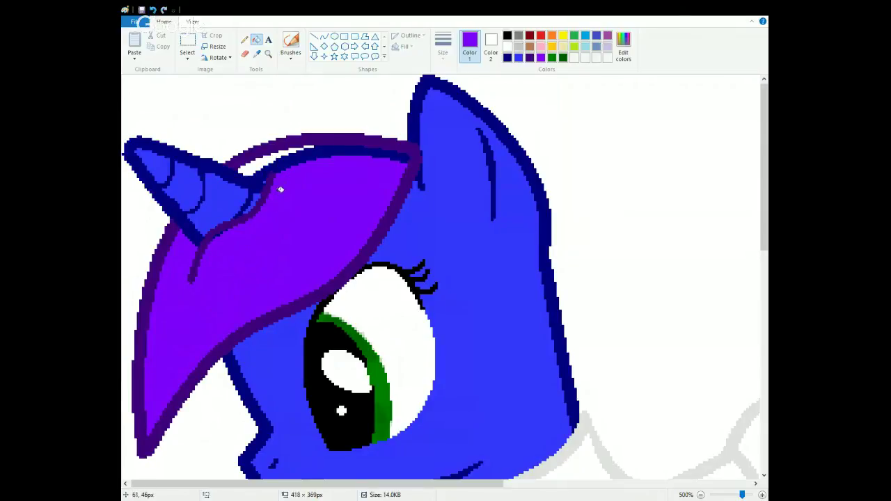
Draw a short violet curve beside the horn's base and fill the head outline and white gap inside the fringe with violet
{"action": "left_click", "coordinate": [324, 36]}
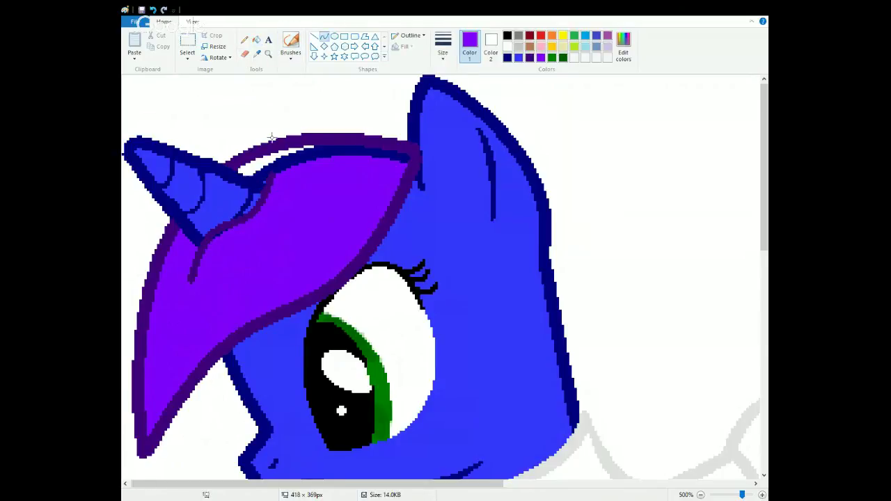
{"action": "left_click_drag", "start_coordinate": [238, 169], "coordinate": [261, 179]}
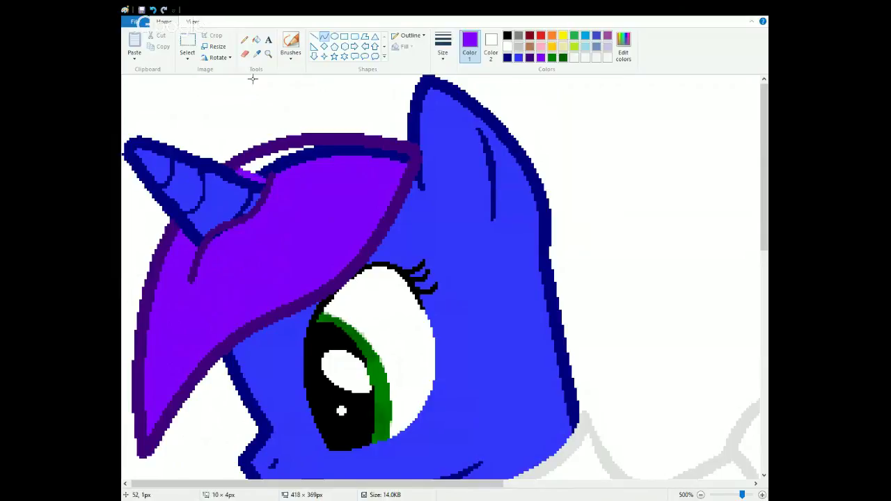
{"action": "left_click", "coordinate": [256, 39]}
{"action": "left_click", "coordinate": [302, 156]}
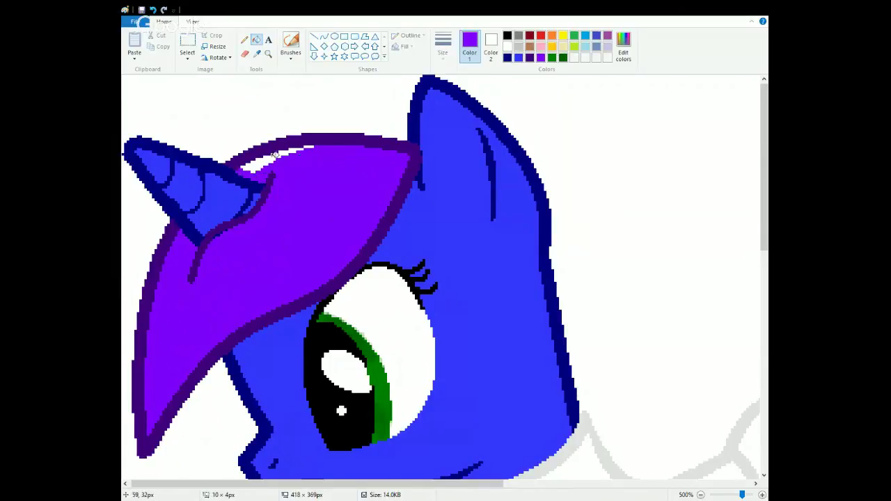
{"action": "left_click", "coordinate": [274, 155]}
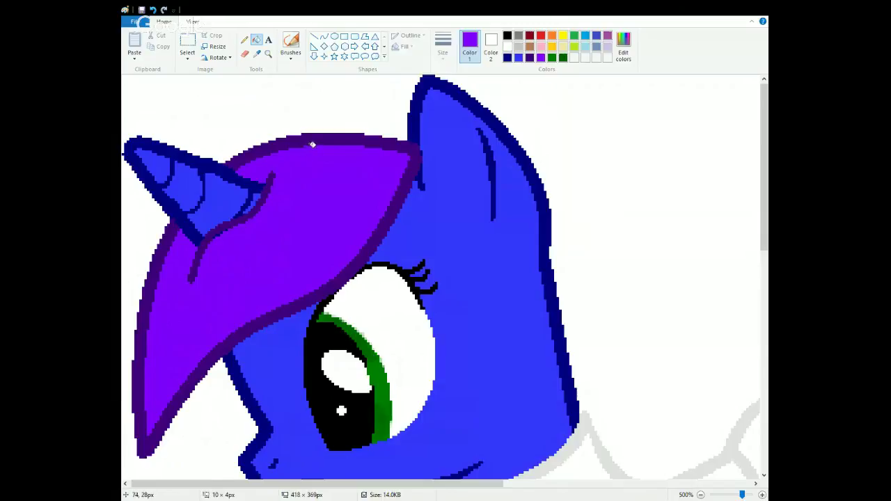
Trim the lower edge of the fringe's tip with a white curve about 34 × 54 px in size
{"action": "scroll", "coordinate": [306, 156], "scroll_direction": "down", "scroll_amount": 3}
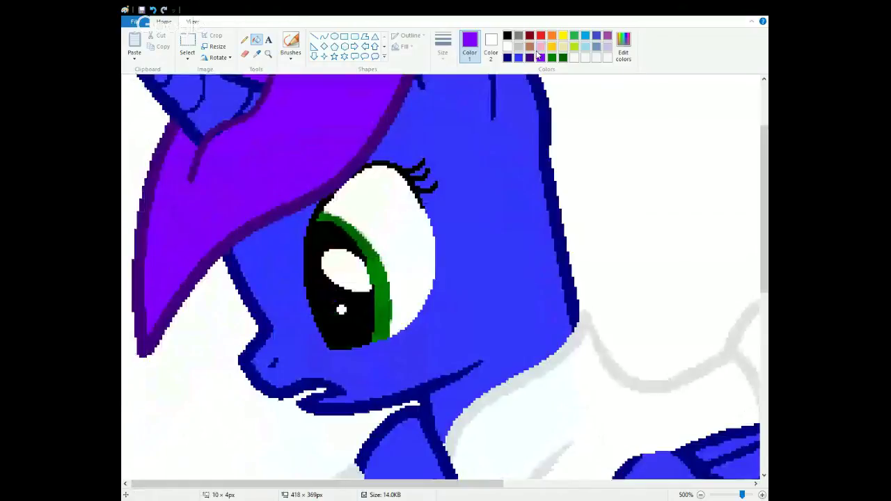
{"action": "scroll", "coordinate": [548, 81], "scroll_direction": "down", "scroll_amount": 6}
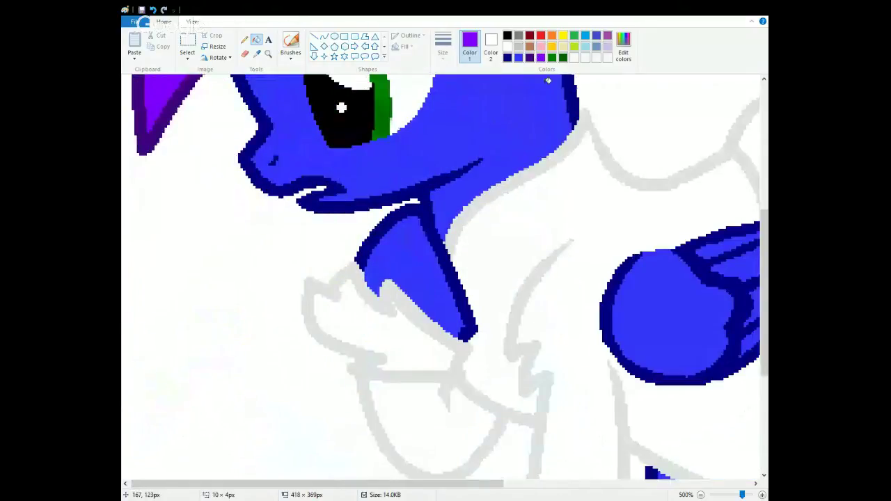
{"action": "scroll", "coordinate": [548, 80], "scroll_direction": "up", "scroll_amount": 3}
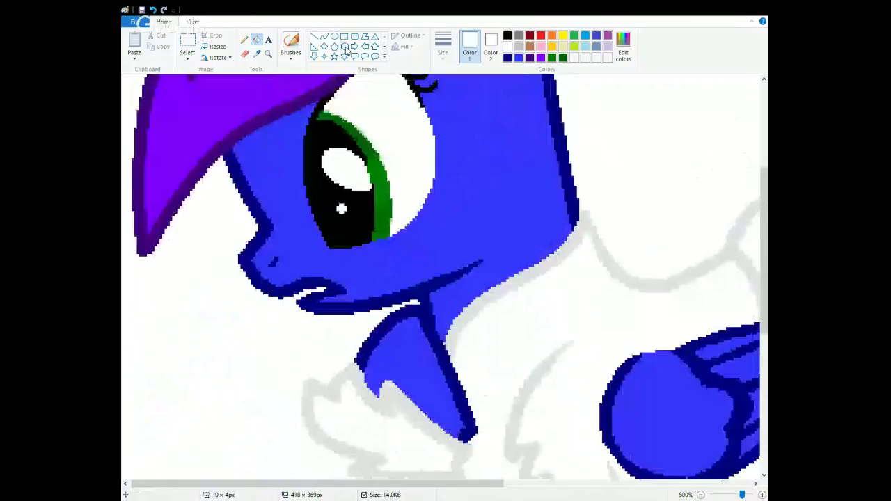
{"action": "left_click", "coordinate": [325, 36]}
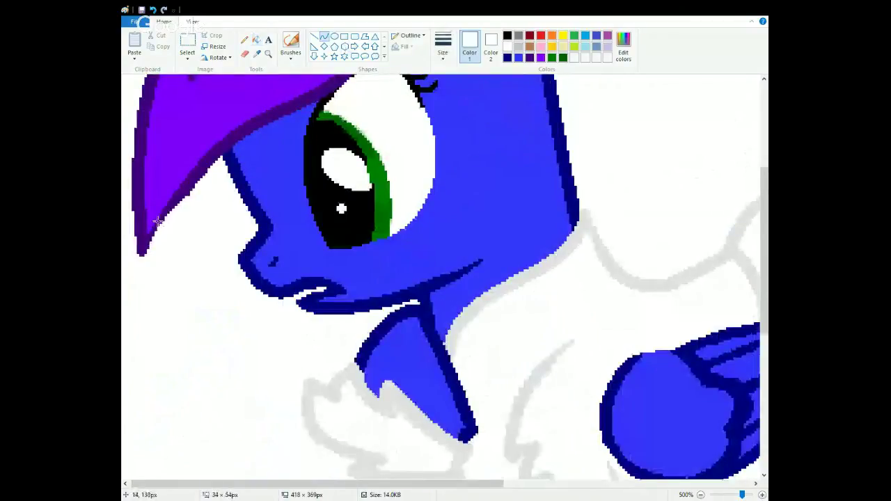
{"action": "left_click_drag", "start_coordinate": [157, 222], "coordinate": [146, 242]}
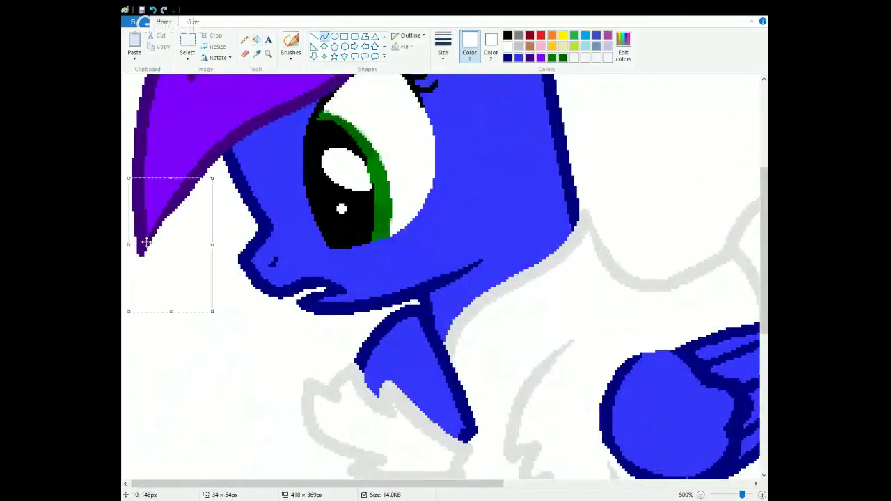
{"action": "left_click", "coordinate": [260, 368]}
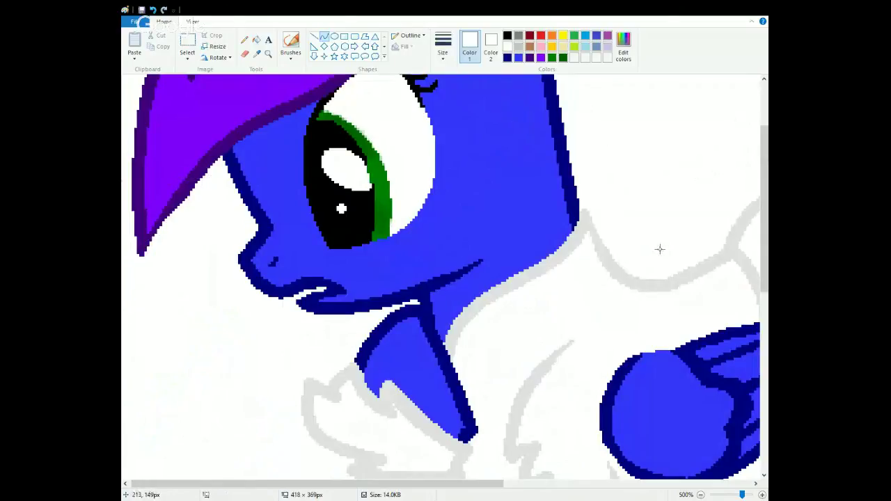
Try to outline the back mane with dark purple curves at the rear of the neck
{"action": "scroll", "coordinate": [660, 248], "scroll_direction": "up", "scroll_amount": 3}
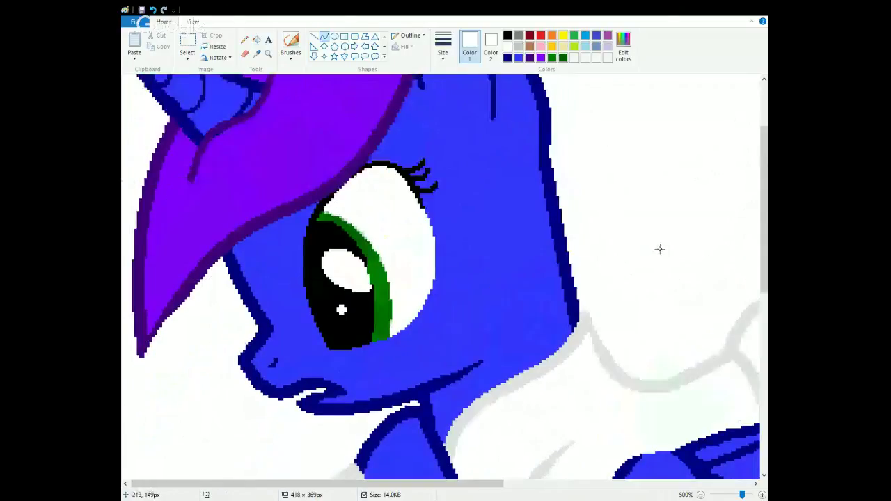
{"action": "left_click", "coordinate": [531, 59]}
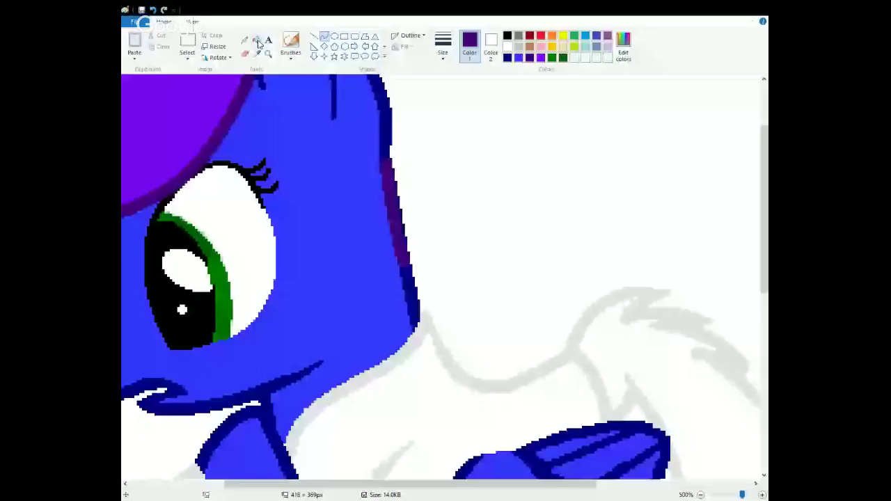
{"action": "left_click", "coordinate": [256, 40]}
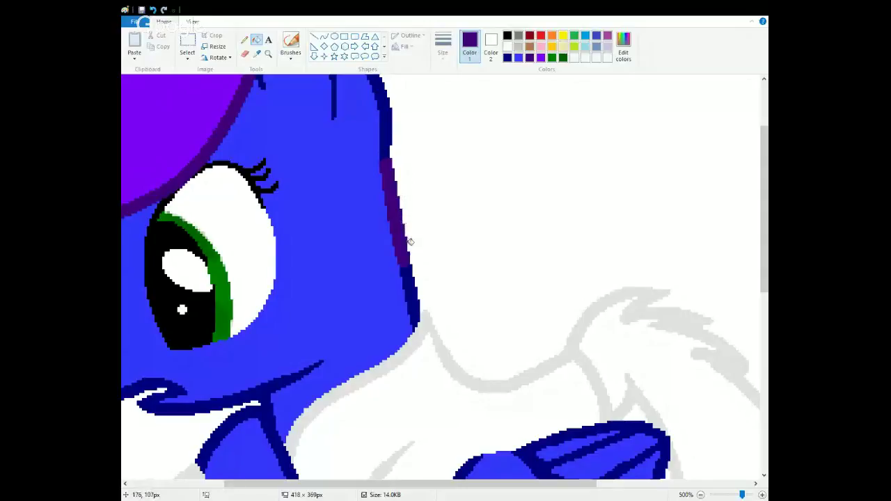
{"action": "left_click", "coordinate": [325, 37]}
{"action": "left_click_drag", "start_coordinate": [388, 160], "coordinate": [404, 262]}
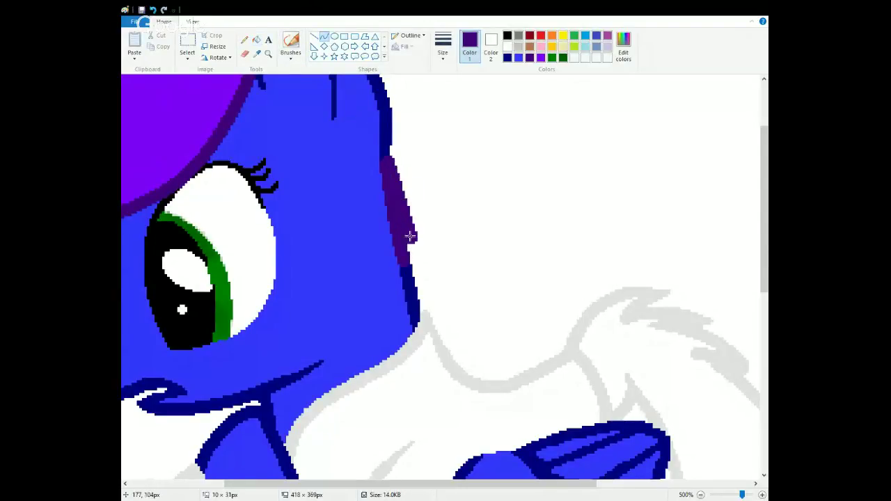
{"action": "left_click_drag", "start_coordinate": [446, 209], "coordinate": [487, 229]}
{"action": "left_click", "coordinate": [496, 221]}
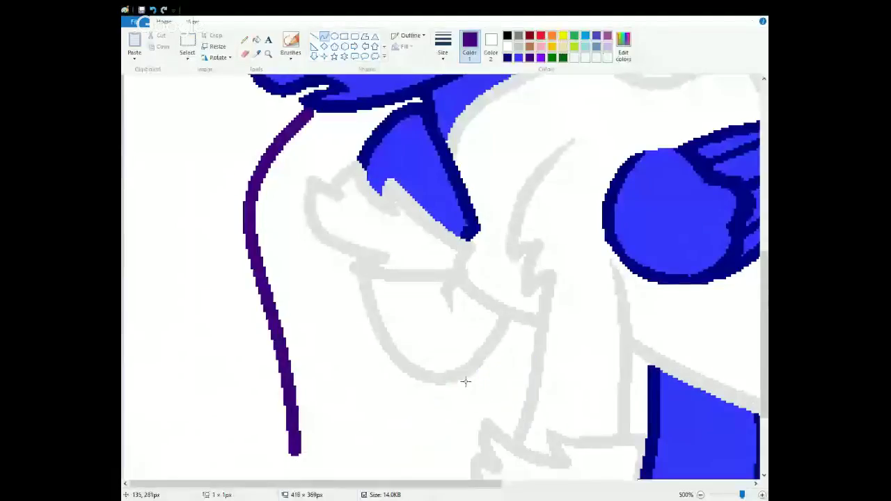
Try more dark purple curves below the chin, and undo all back mane attempts with the whole pony in view
{"action": "left_click", "coordinate": [465, 382]}
{"action": "left_click_drag", "start_coordinate": [465, 382], "coordinate": [292, 456]}
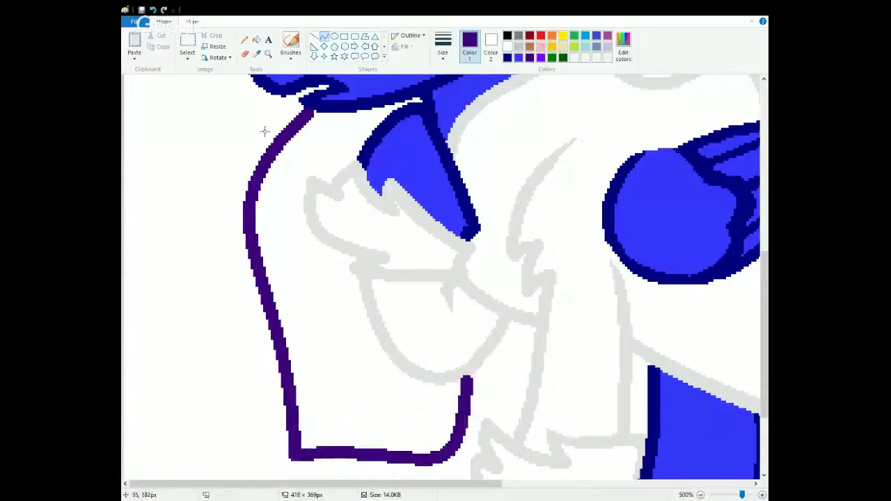
{"action": "left_click", "coordinate": [268, 53]}
{"action": "right_click", "coordinate": [286, 177]}
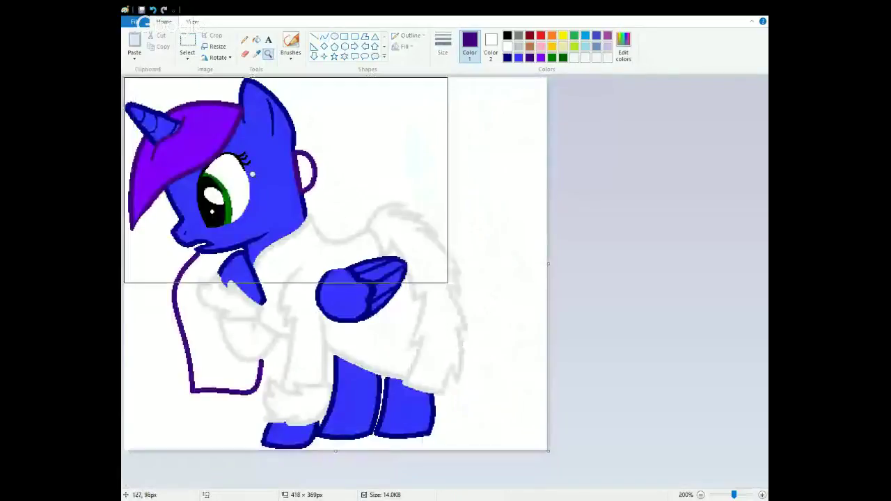
{"action": "left_click", "coordinate": [154, 13]}
{"action": "left_click", "coordinate": [154, 13]}
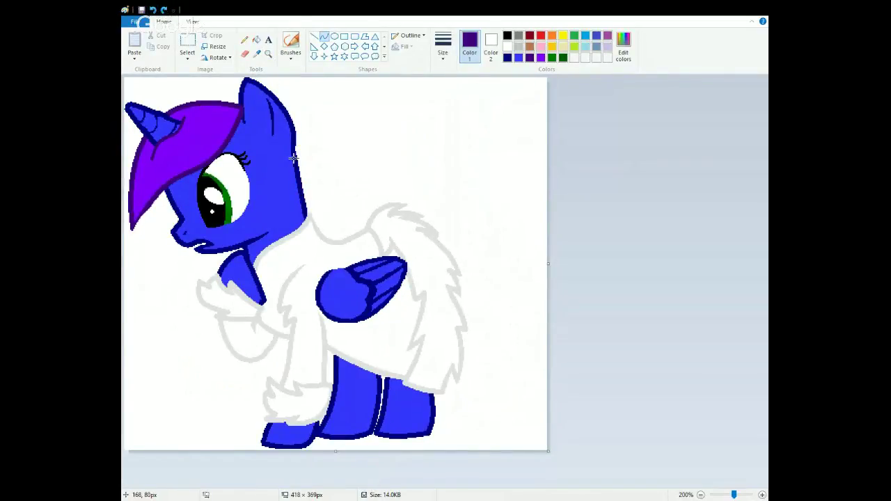
Draw two dark purple curves from the back of the neck to a shared point on the coat, outlining the back mane
{"action": "mouse_move", "coordinate": [294, 151]}
{"action": "left_mouse_down"}
{"action": "mouse_move", "coordinate": [302, 249]}
{"action": "mouse_move", "coordinate": [291, 301]}
{"action": "left_mouse_up"}
{"action": "left_click_drag", "start_coordinate": [285, 243], "coordinate": [295, 220]}
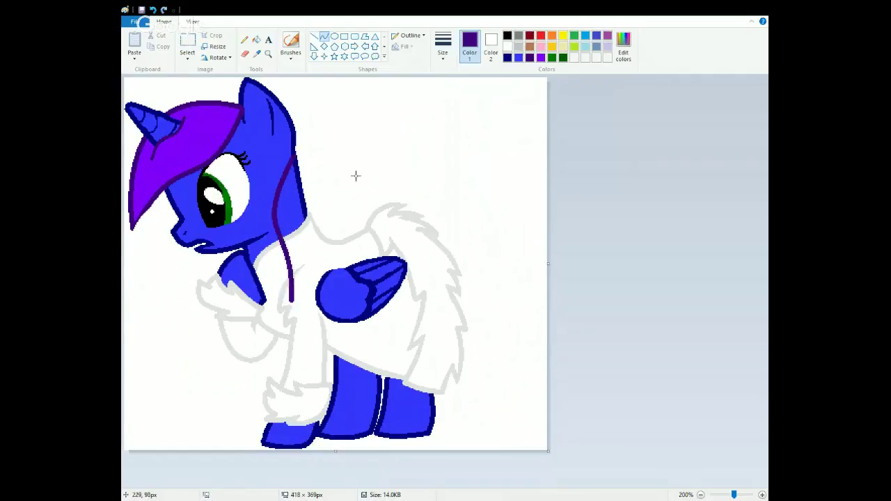
{"action": "left_click_drag", "start_coordinate": [292, 154], "coordinate": [291, 301]}
{"action": "left_click_drag", "start_coordinate": [291, 259], "coordinate": [389, 230]}
{"action": "left_click", "coordinate": [410, 191]}
Fill every area and crossing line inside the back mane outline with violet
{"action": "left_click", "coordinate": [256, 40]}
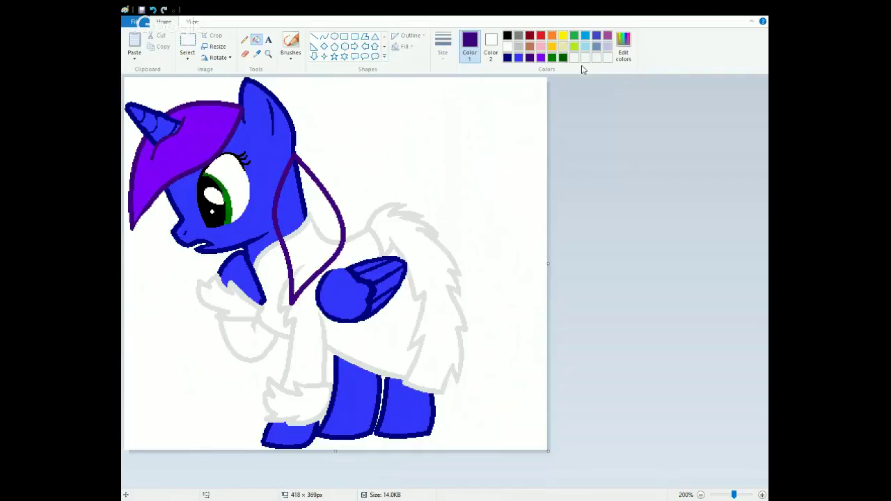
{"action": "left_click", "coordinate": [541, 59]}
{"action": "left_click", "coordinate": [308, 210]}
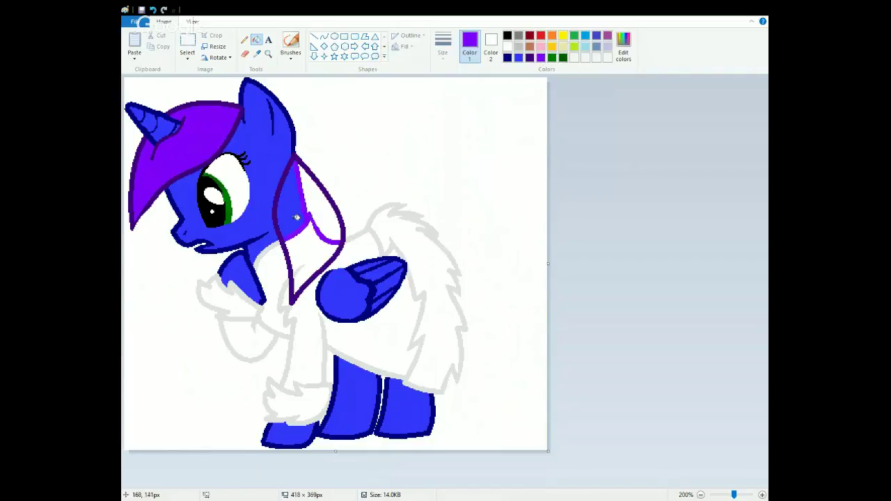
{"action": "left_click", "coordinate": [296, 218]}
{"action": "left_click", "coordinate": [322, 191]}
{"action": "left_click", "coordinate": [312, 258]}
{"action": "left_click", "coordinate": [299, 273]}
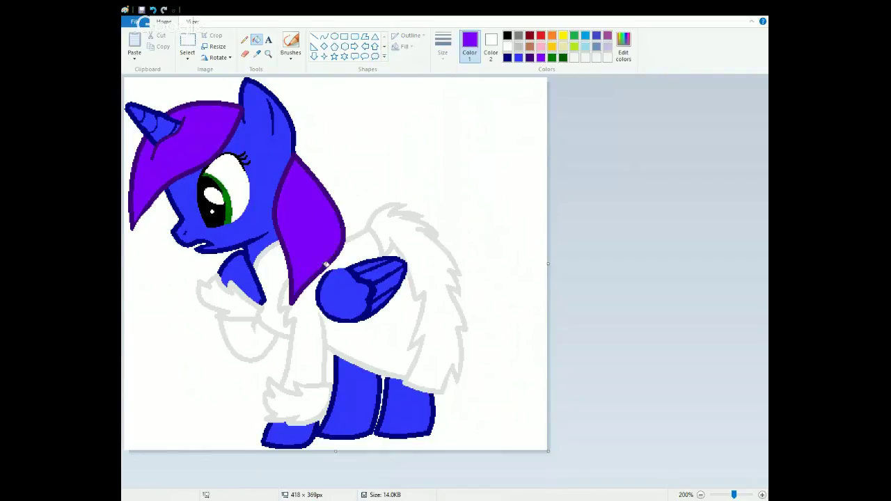
Draw a dark purple curve arching backward and down from the top of the coat's rump as the tail's outer edge
{"action": "left_click", "coordinate": [324, 36]}
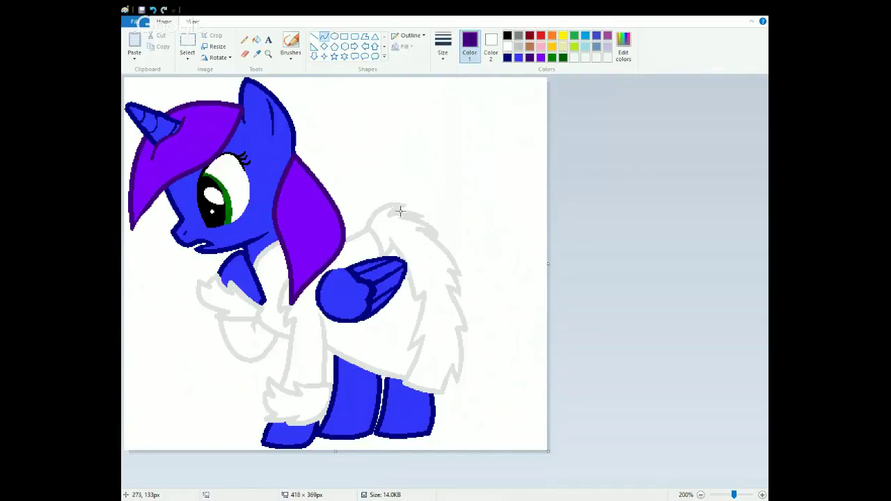
{"action": "left_click_drag", "start_coordinate": [401, 210], "coordinate": [491, 383]}
{"action": "key", "text": "ctrl+z"}
{"action": "left_click_drag", "start_coordinate": [410, 211], "coordinate": [533, 179]}
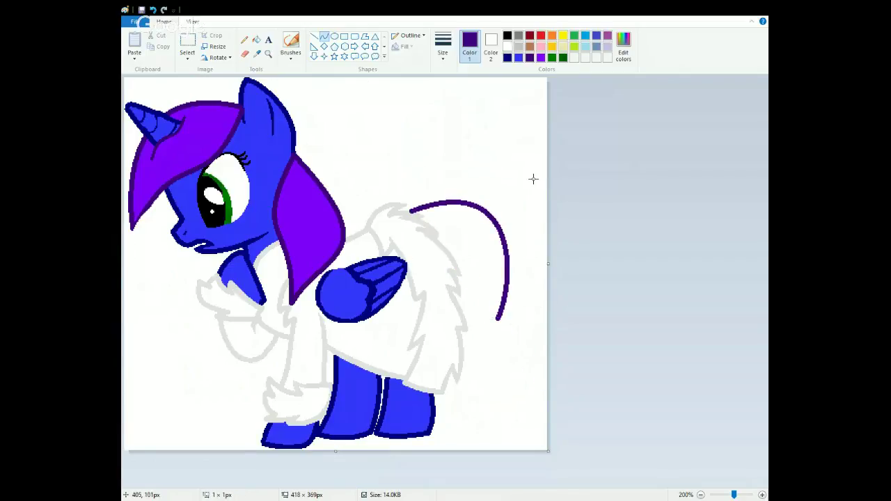
Draw an inner dark purple curve meeting the outer tail curve at its tip, and undo the stray dot
{"action": "left_click_drag", "start_coordinate": [468, 226], "coordinate": [496, 322]}
{"action": "double_click", "coordinate": [497, 280]}
{"action": "left_click", "coordinate": [510, 188]}
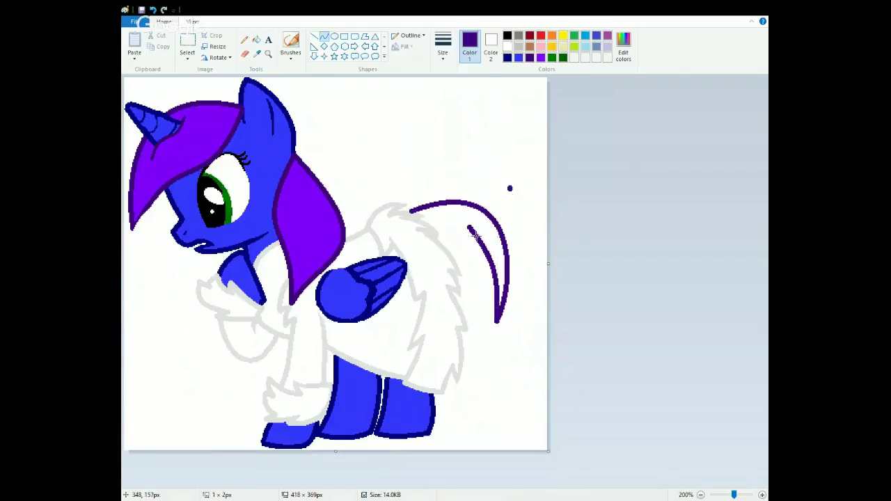
{"action": "left_click", "coordinate": [155, 10]}
Try long dark purple curves for a second tail strand below the first, and undo them
{"action": "left_click_drag", "start_coordinate": [467, 227], "coordinate": [494, 377]}
{"action": "left_click_drag", "start_coordinate": [484, 317], "coordinate": [497, 339]}
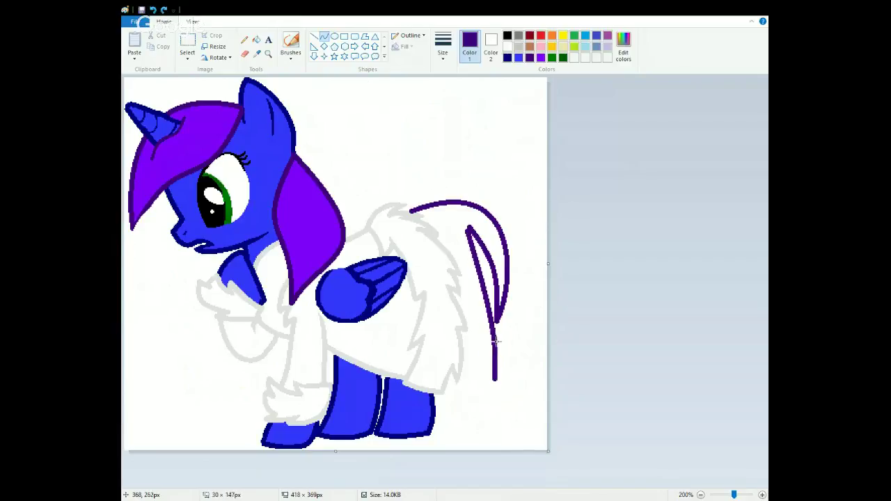
{"action": "left_click", "coordinate": [497, 339]}
{"action": "left_click", "coordinate": [539, 158]}
{"action": "left_click_drag", "start_coordinate": [471, 281], "coordinate": [490, 376]}
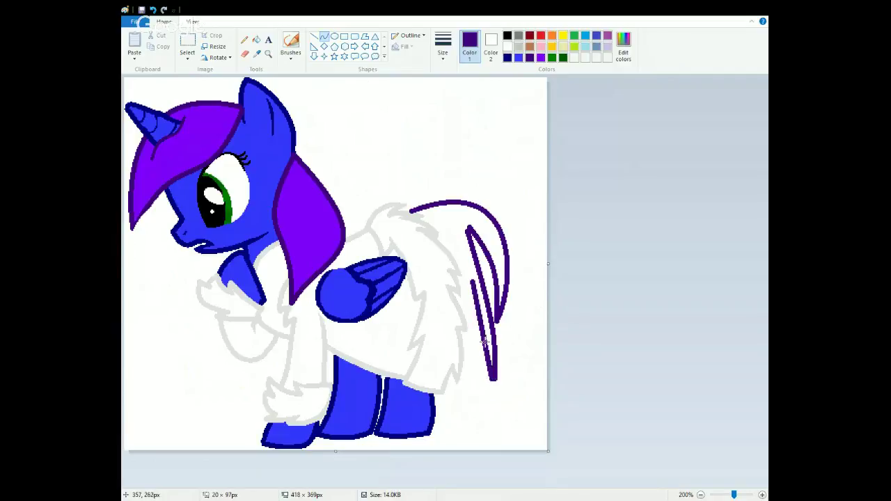
{"action": "key", "text": "ctrl+z"}
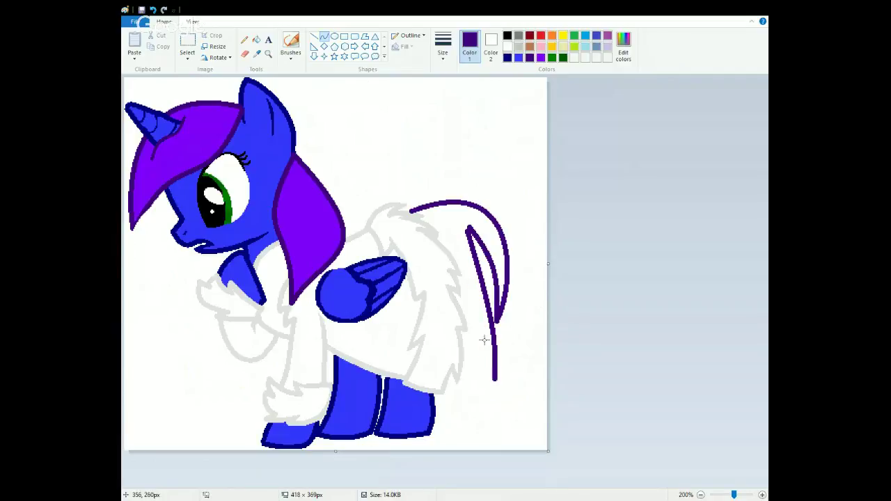
{"action": "left_click", "coordinate": [153, 10]}
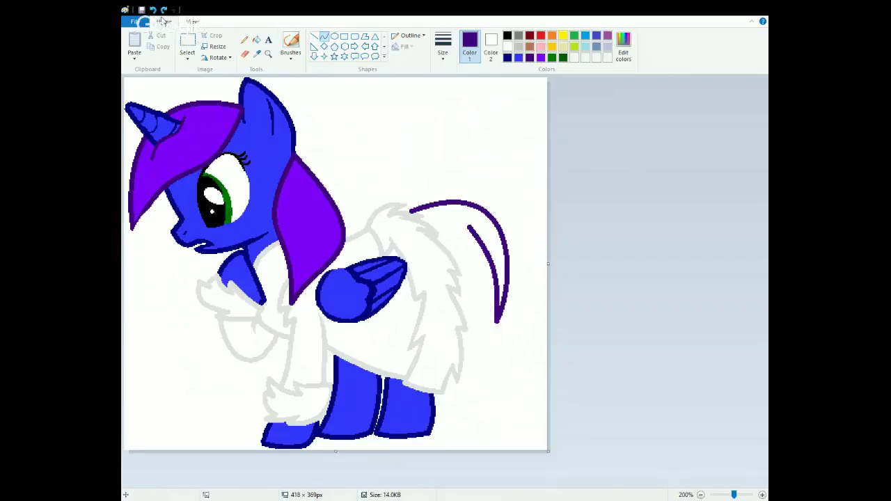
Draw a slightly bent dark purple curve from the inner tail line's upper end down past the first strand's tip
{"action": "left_click_drag", "start_coordinate": [469, 225], "coordinate": [487, 342]}
{"action": "left_click", "coordinate": [485, 300]}
{"action": "left_click", "coordinate": [485, 301]}
{"action": "left_click", "coordinate": [509, 227]}
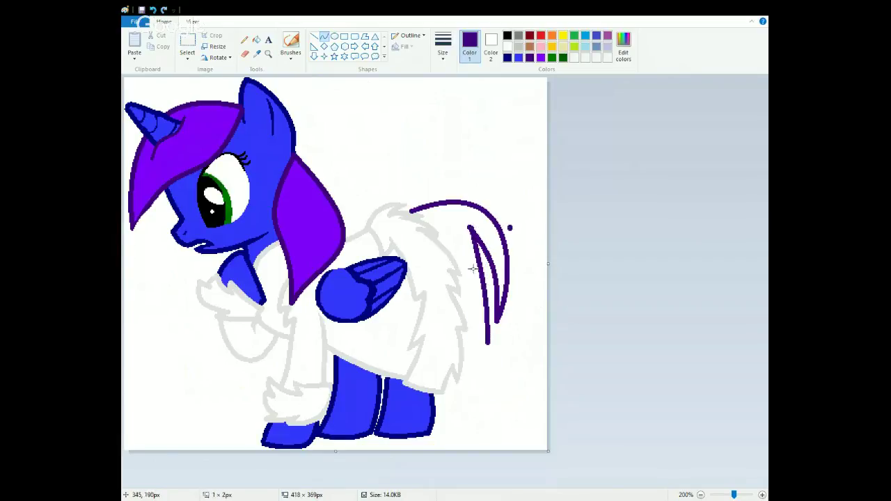
Try another dark purple tail strand nearer the coat, then undo it together with all earlier tail lines
{"action": "left_click", "coordinate": [152, 10]}
{"action": "left_click_drag", "start_coordinate": [457, 249], "coordinate": [487, 341]}
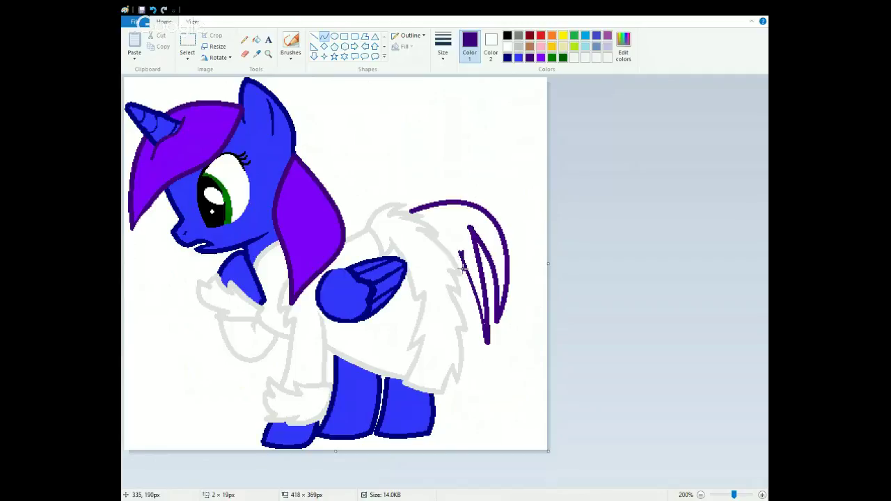
{"action": "left_click_drag", "start_coordinate": [460, 252], "coordinate": [490, 421]}
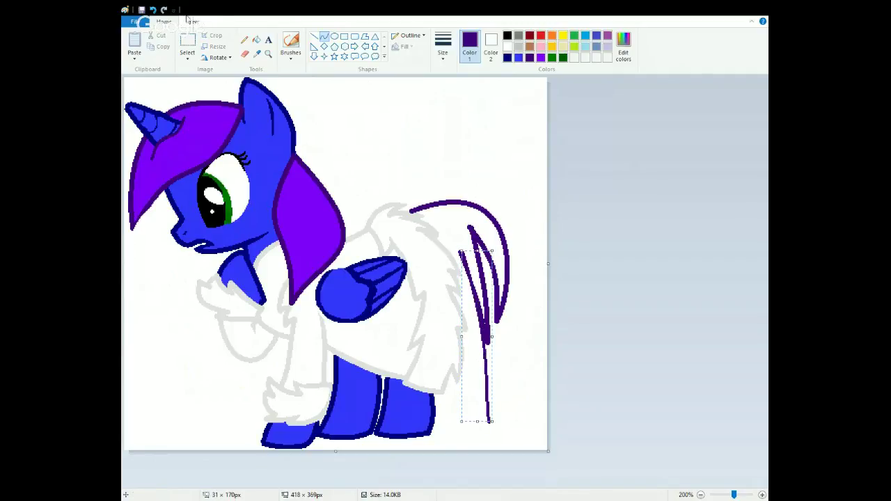
{"action": "left_click", "coordinate": [152, 9]}
{"action": "left_click", "coordinate": [152, 9]}
{"action": "left_click", "coordinate": [153, 10]}
{"action": "left_click", "coordinate": [152, 10]}
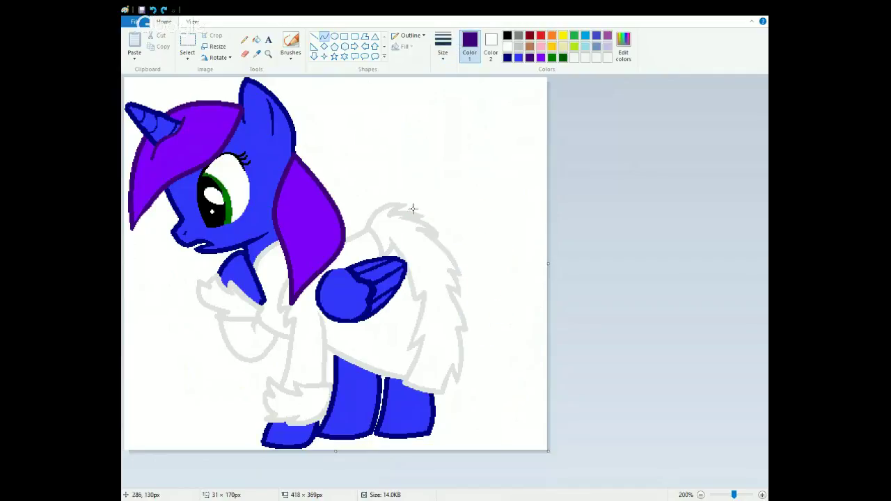
Try a long dark purple curve from the top of the coat's rump down behind the hind legs, and undo it
{"action": "left_click_drag", "start_coordinate": [402, 210], "coordinate": [513, 423]}
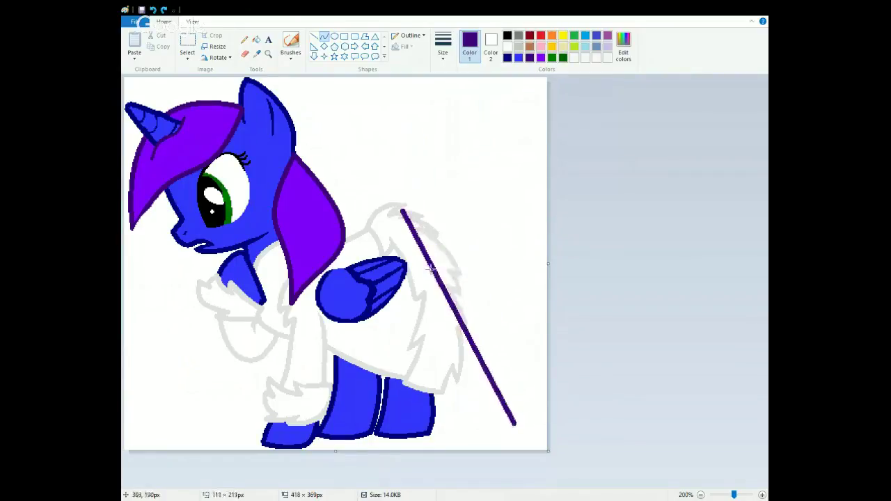
{"action": "left_click_drag", "start_coordinate": [429, 266], "coordinate": [541, 319]}
{"action": "key", "text": "ctrl+z"}
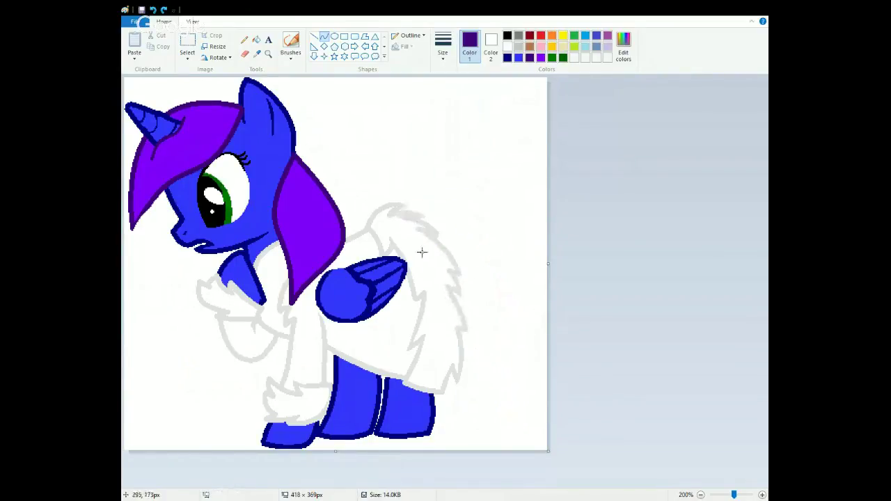
Outline a long tail in dark purple, curving from the coat's rump down behind the skirt and back to the hind hoof
{"action": "left_click_drag", "start_coordinate": [399, 208], "coordinate": [514, 408]}
{"action": "left_click_drag", "start_coordinate": [467, 285], "coordinate": [473, 179]}
{"action": "left_click_drag", "start_coordinate": [505, 250], "coordinate": [528, 344]}
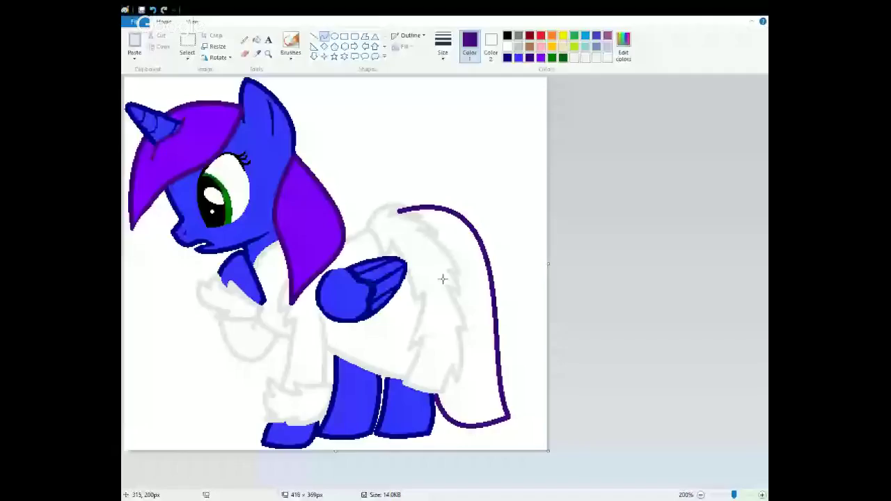
Pick the coat's light grey outline colour and cover the tail line's start where it overlaps the rump fur
{"action": "left_click", "coordinate": [257, 54]}
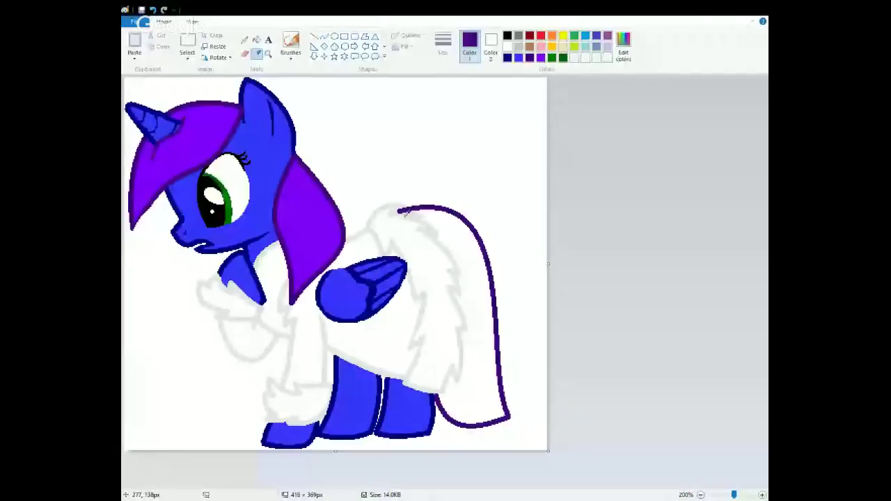
{"action": "left_click", "coordinate": [405, 211]}
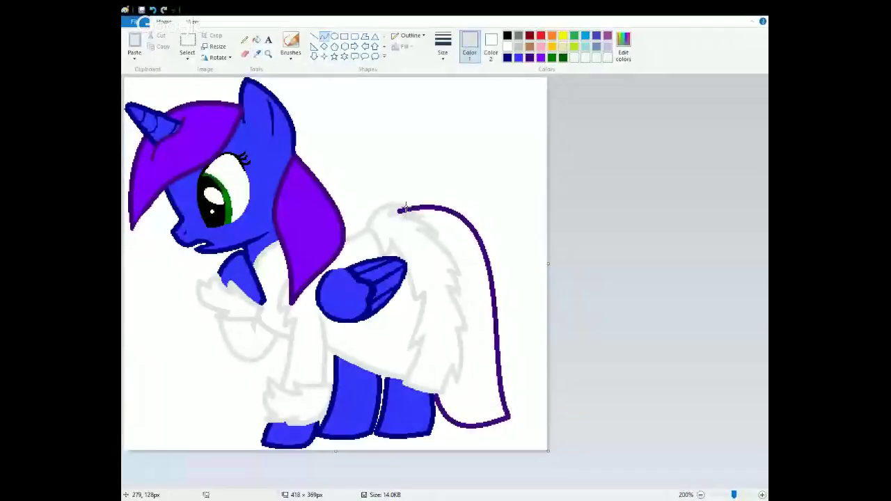
{"action": "left_click_drag", "start_coordinate": [406, 208], "coordinate": [397, 212]}
{"action": "left_click", "coordinate": [401, 210]}
{"action": "left_click", "coordinate": [414, 187]}
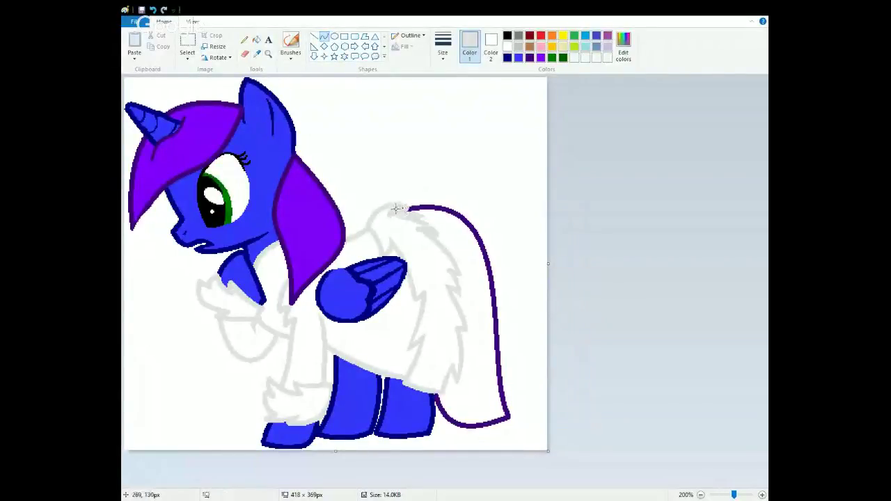
Retouch the rump fur around the tail's base in light grey, undoing the unwanted curve strokes and finishing with the Pencil
{"action": "left_click_drag", "start_coordinate": [401, 207], "coordinate": [402, 207]}
{"action": "left_click", "coordinate": [405, 205]}
{"action": "left_click_drag", "start_coordinate": [402, 206], "coordinate": [402, 207]}
{"action": "left_click", "coordinate": [445, 179]}
{"action": "left_click_drag", "start_coordinate": [407, 209], "coordinate": [402, 200]}
{"action": "left_click", "coordinate": [153, 10]}
{"action": "left_click", "coordinate": [153, 9]}
{"action": "left_click", "coordinate": [244, 40]}
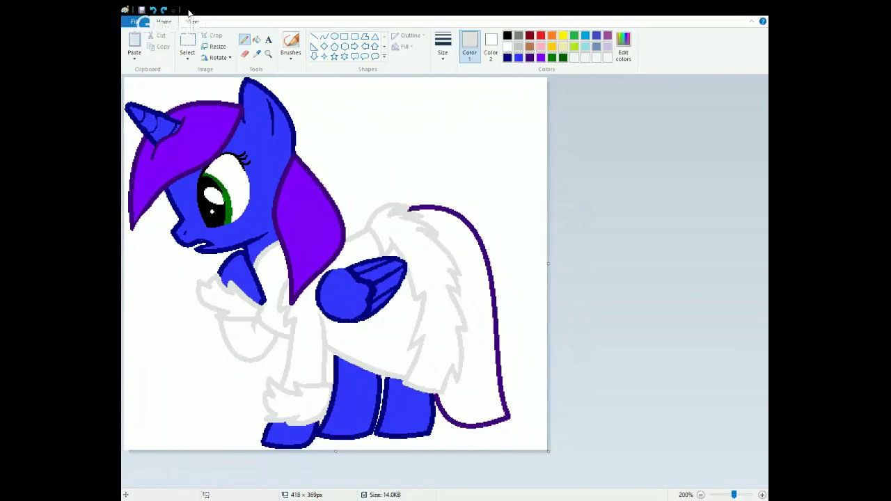
{"action": "left_click_drag", "start_coordinate": [409, 208], "coordinate": [398, 211]}
Fill the tail with the mane's violet and check the forelock around the horn up close
{"action": "left_click", "coordinate": [257, 41]}
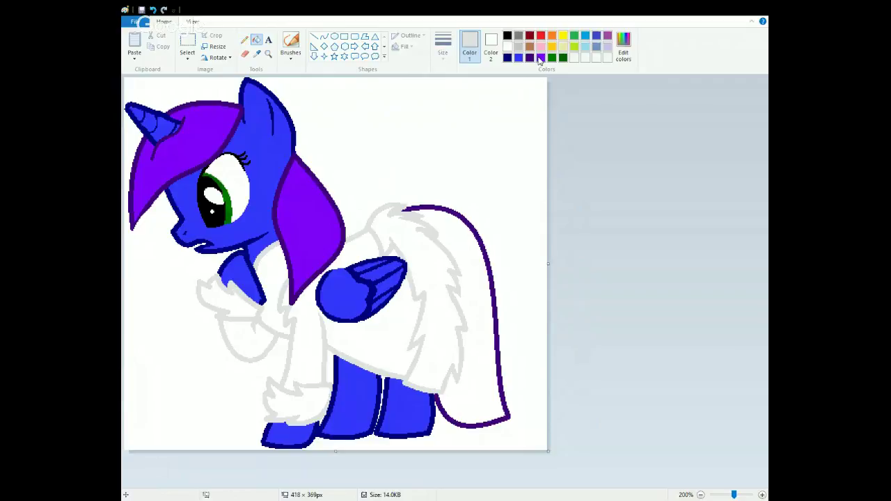
{"action": "left_click", "coordinate": [540, 58]}
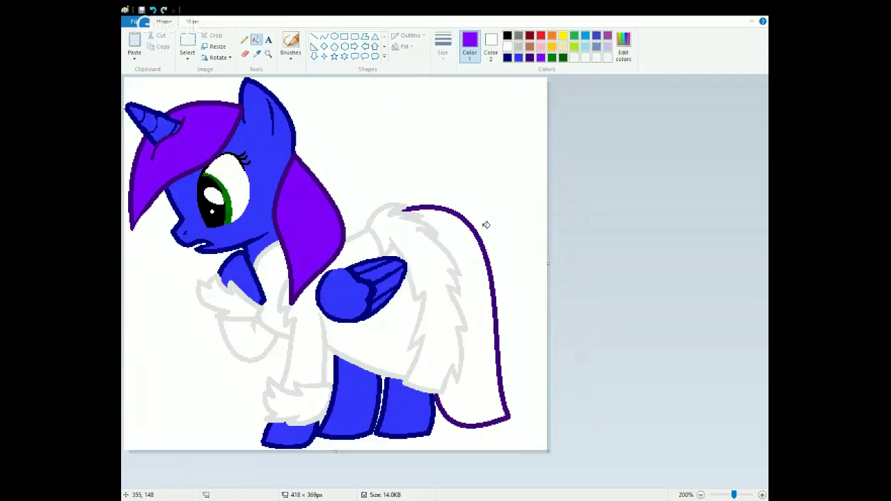
{"action": "left_click", "coordinate": [456, 251]}
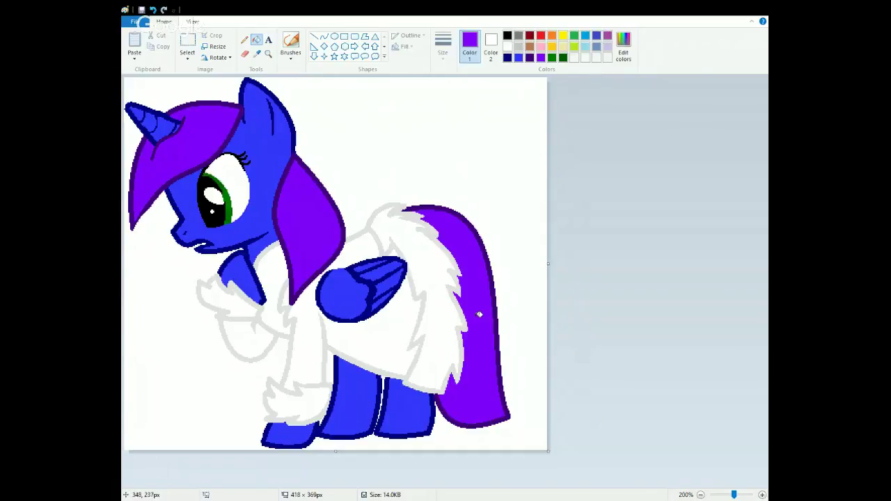
{"action": "left_click", "coordinate": [267, 53]}
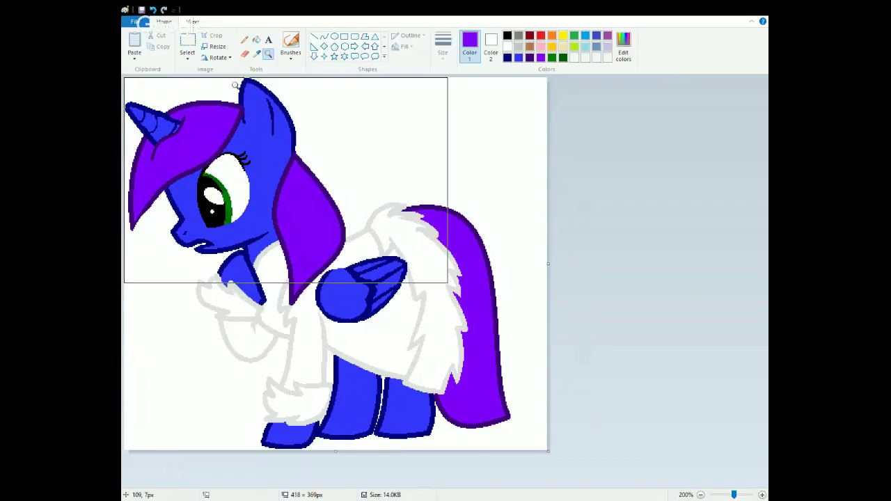
{"action": "left_click", "coordinate": [235, 84]}
{"action": "left_click", "coordinate": [254, 277]}
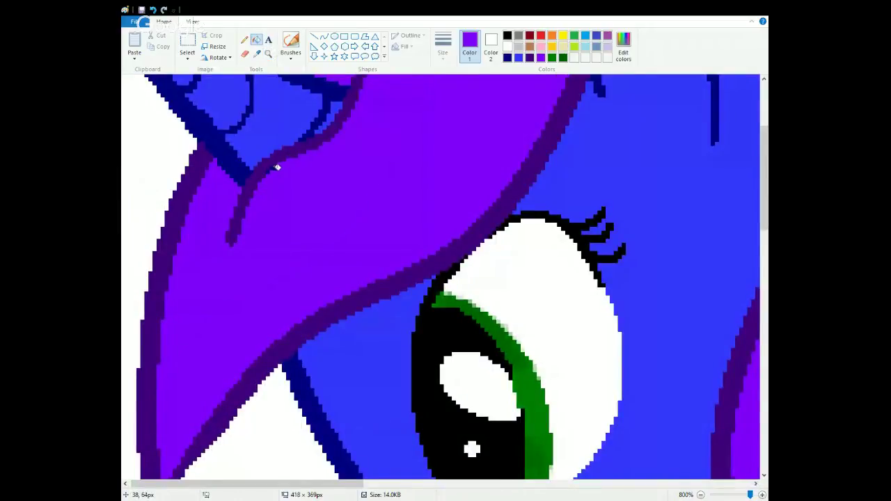
{"action": "left_click", "coordinate": [267, 55]}
{"action": "right_click", "coordinate": [302, 153]}
{"action": "right_click", "coordinate": [302, 153]}
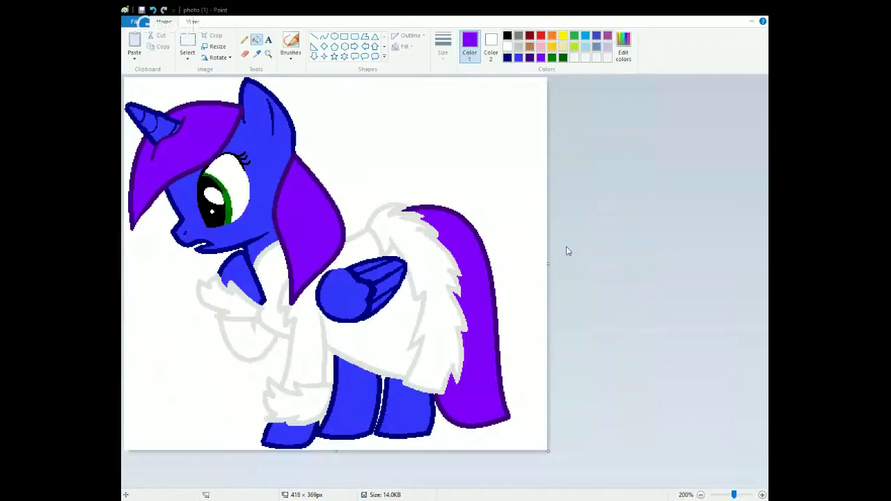
Recolour the coat's grey outlines pink, including the separate collar line at the neck
{"action": "left_click", "coordinate": [322, 334]}
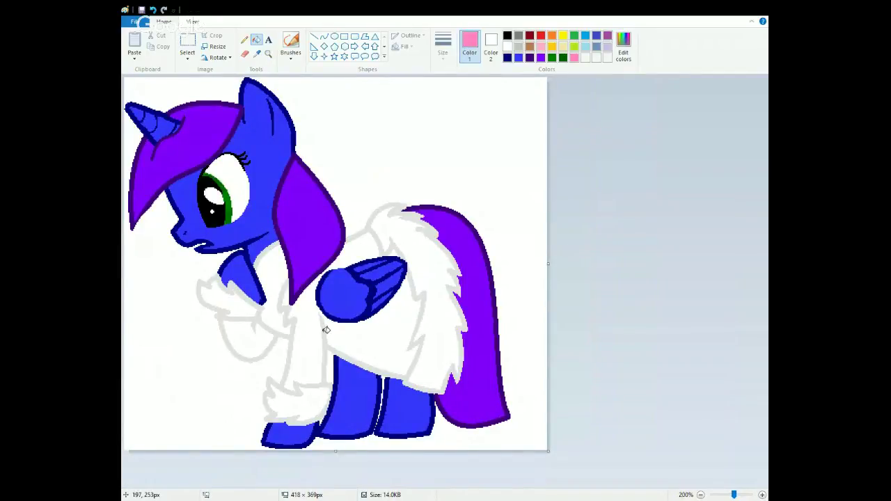
{"action": "left_click", "coordinate": [326, 330]}
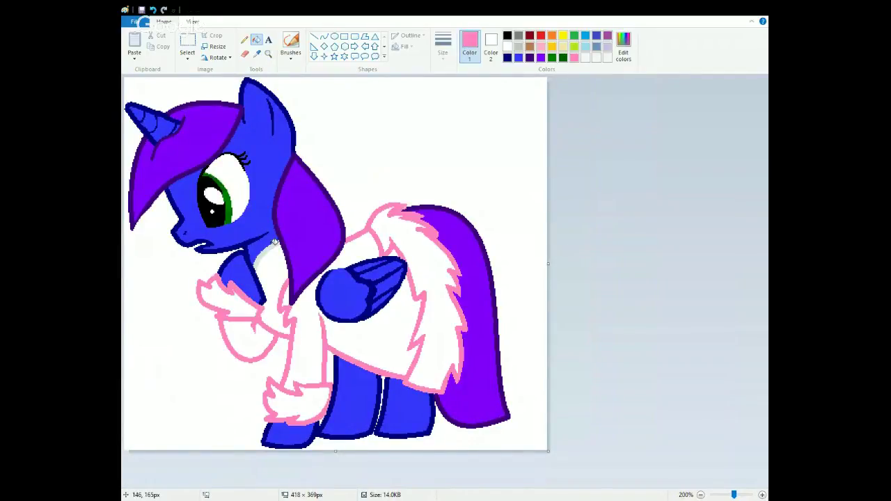
{"action": "left_click", "coordinate": [274, 242]}
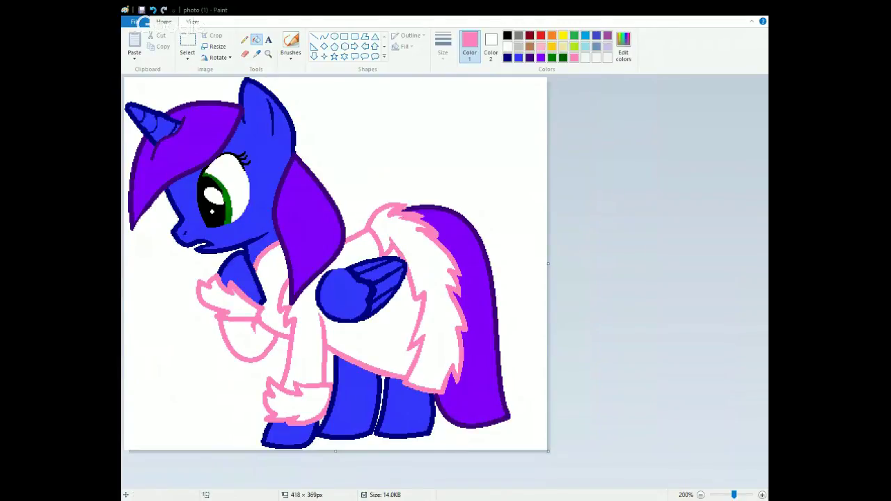
Fill the coat's body and the fur trim along its rear with pale pink
{"action": "left_click", "coordinate": [361, 322]}
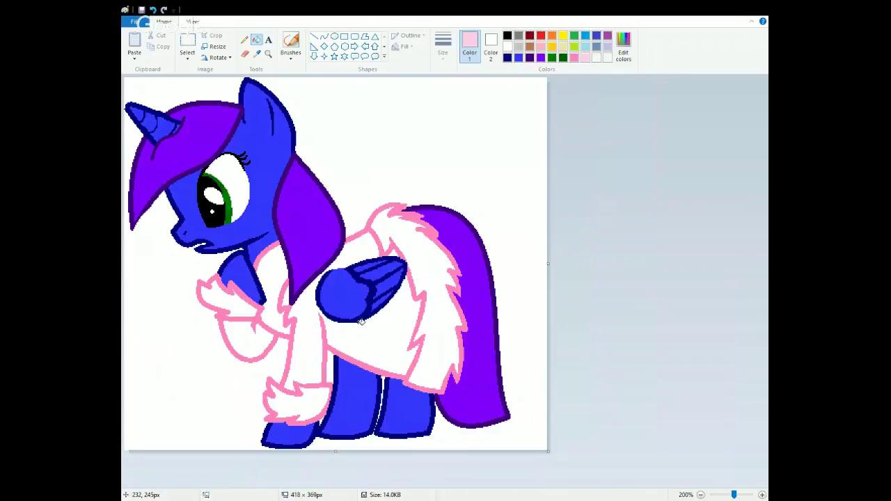
{"action": "left_click", "coordinate": [362, 322]}
{"action": "left_click", "coordinate": [423, 285]}
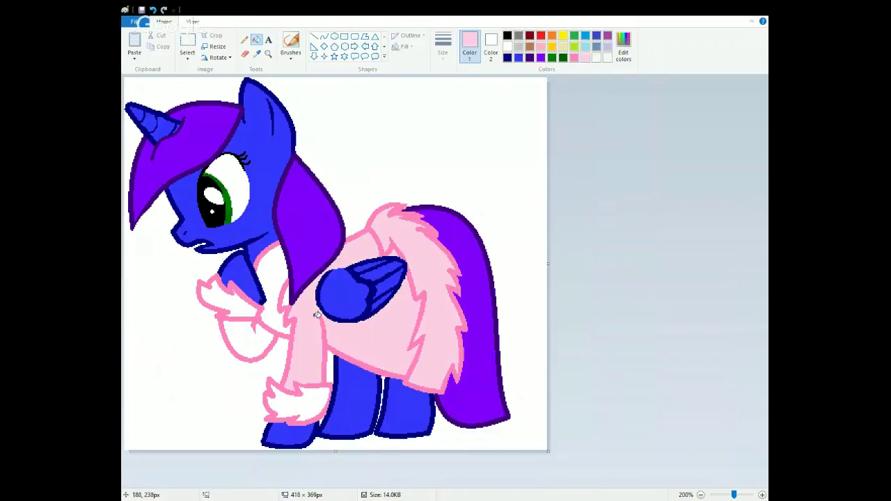
Fill the lower cuff, the raised sleeve and its cuff, and the coat's chest with pale pink, undoing the misplaced fill
{"action": "left_click", "coordinate": [295, 392]}
{"action": "left_click", "coordinate": [153, 10]}
{"action": "left_click", "coordinate": [296, 403]}
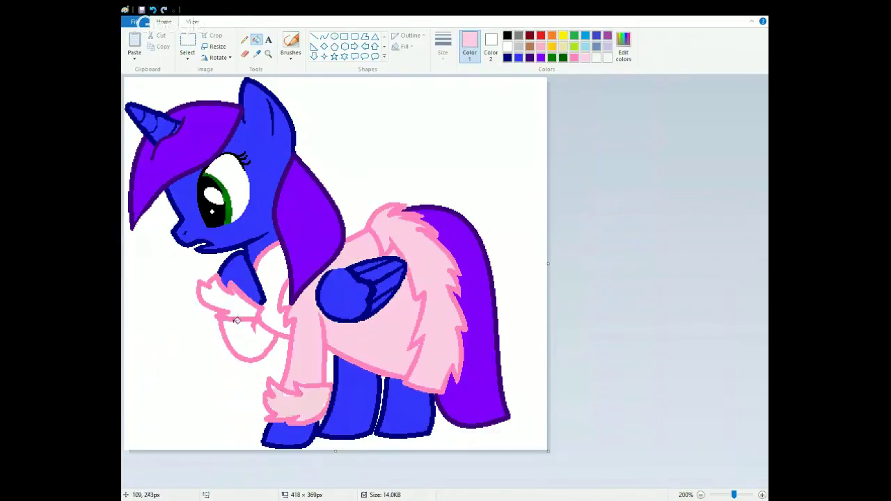
{"action": "left_click", "coordinate": [245, 333]}
{"action": "left_click", "coordinate": [237, 299]}
{"action": "left_click", "coordinate": [275, 310]}
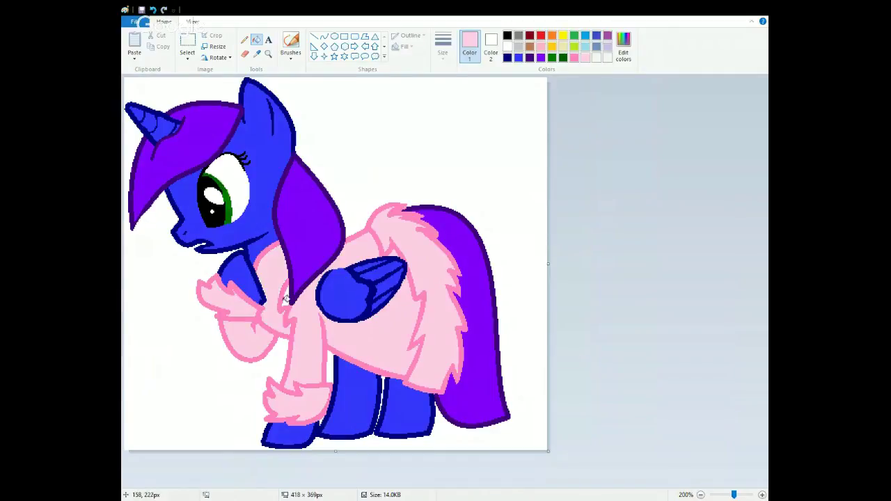
Cover the stray white pixels on the raised cuff and the chest fur line with pink and pale pink using the Pencil
{"action": "left_click", "coordinate": [268, 53]}
{"action": "left_click", "coordinate": [282, 278]}
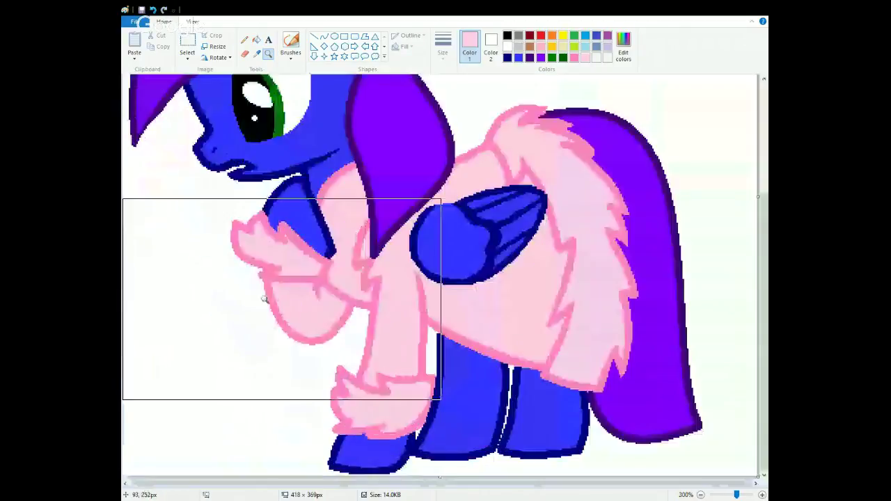
{"action": "left_click", "coordinate": [286, 300]}
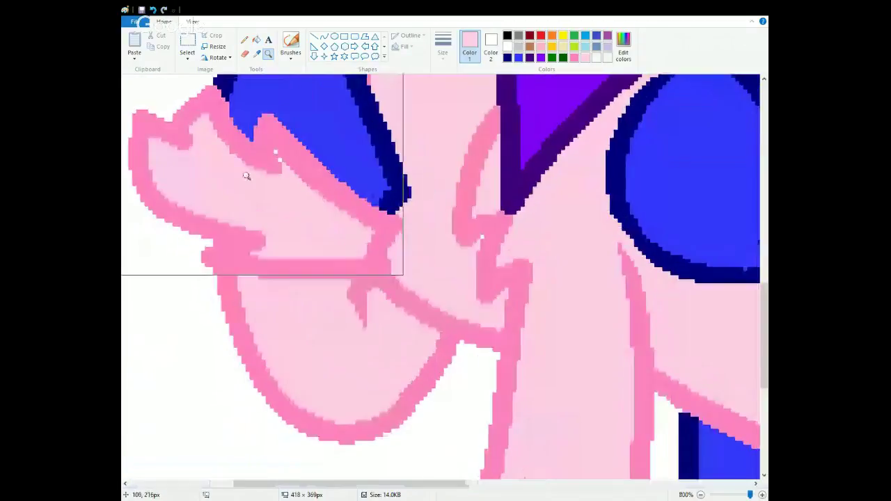
{"action": "left_click", "coordinate": [257, 39]}
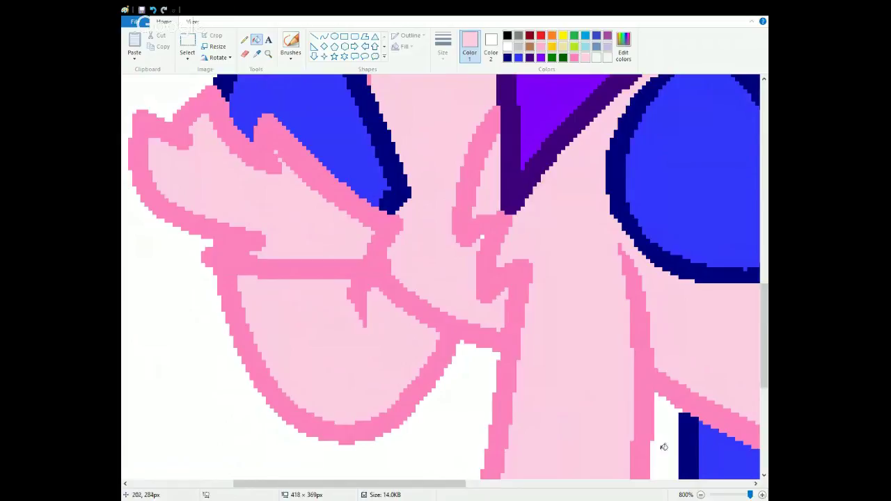
{"action": "left_click", "coordinate": [244, 40]}
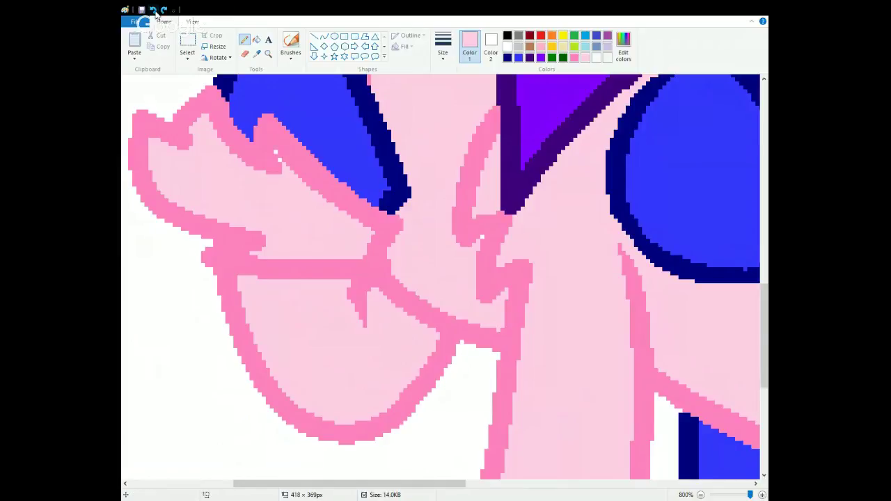
{"action": "left_click", "coordinate": [574, 57]}
{"action": "left_click", "coordinate": [588, 60]}
Cover the stray light pixel in the wing's lower outline with navy blue
{"action": "scroll", "coordinate": [564, 253], "scroll_direction": "up", "scroll_amount": 3}
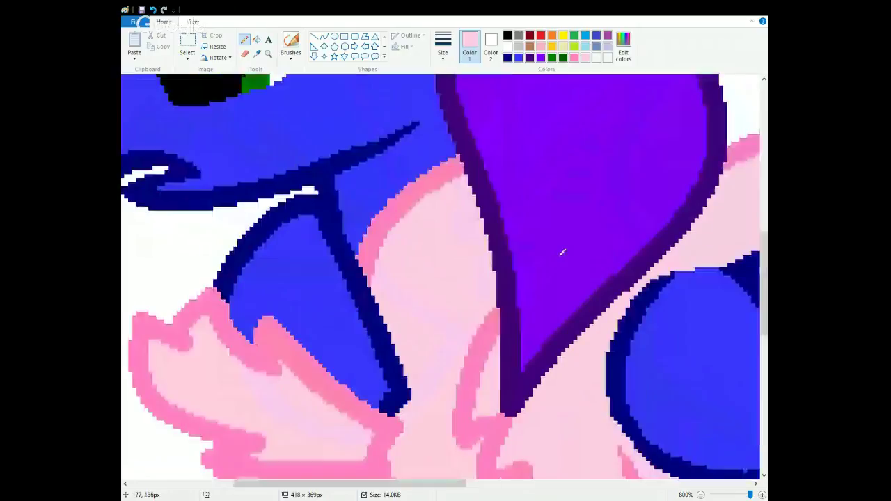
{"action": "scroll", "coordinate": [563, 253], "scroll_direction": "down", "scroll_amount": 2}
{"action": "scroll", "coordinate": [687, 422], "scroll_direction": "right", "scroll_amount": 5}
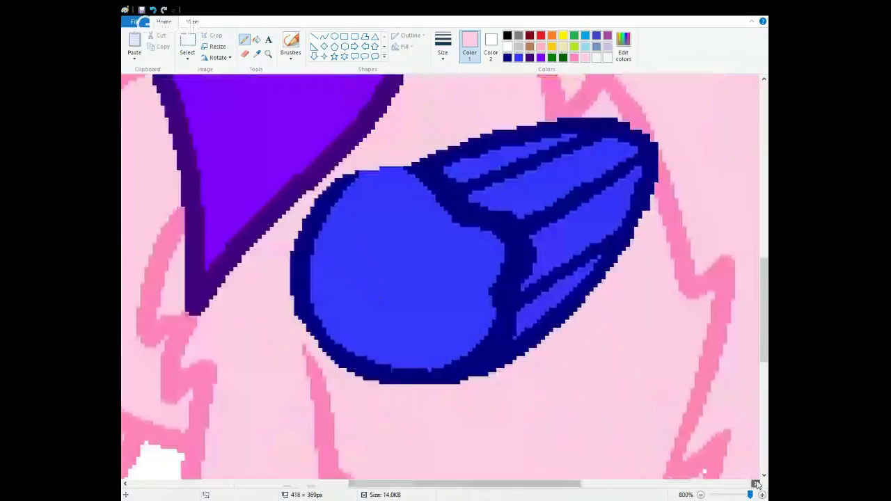
{"action": "left_click", "coordinate": [508, 58]}
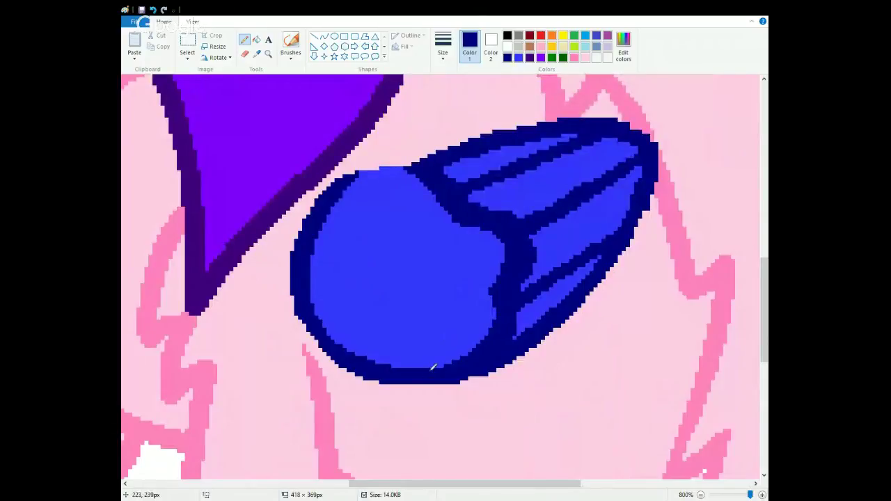
Cover the stray white pixels in the fur at the top of the rump with pale pink and pink
{"action": "left_click", "coordinate": [585, 58]}
{"action": "scroll", "coordinate": [594, 109], "scroll_direction": "up", "scroll_amount": 3}
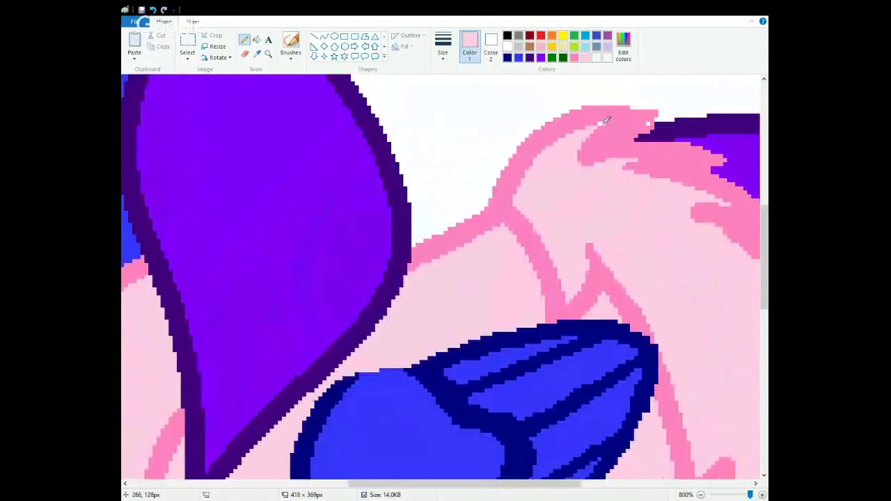
{"action": "left_click", "coordinate": [574, 58]}
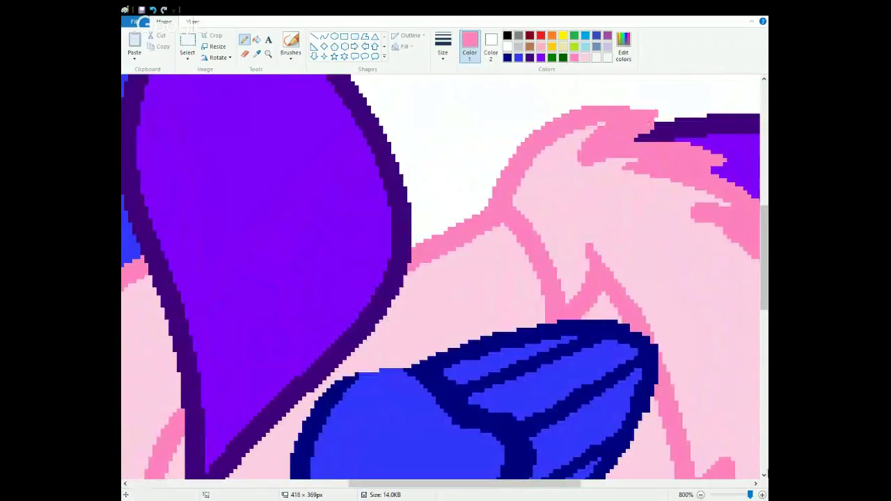
Cover the stray white pixel beside the zigzag fur line on the rear of the skirt with pale pink
{"action": "left_click", "coordinate": [755, 483]}
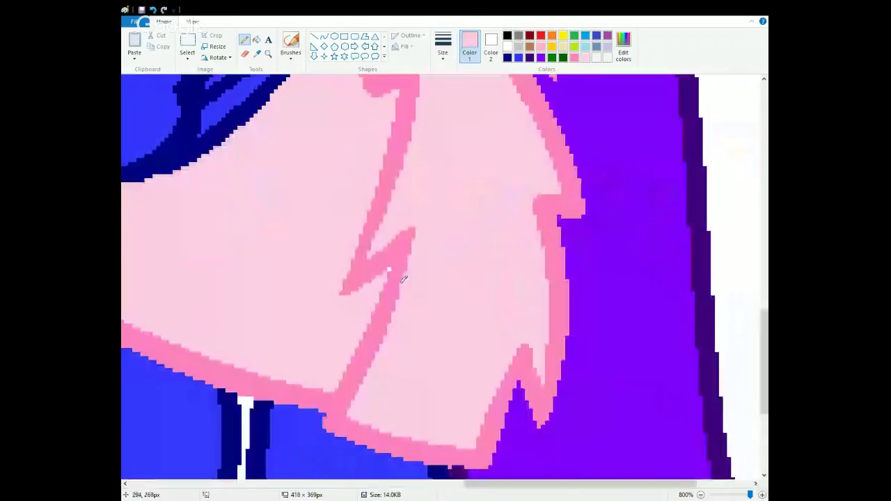
{"action": "left_click", "coordinate": [126, 484]}
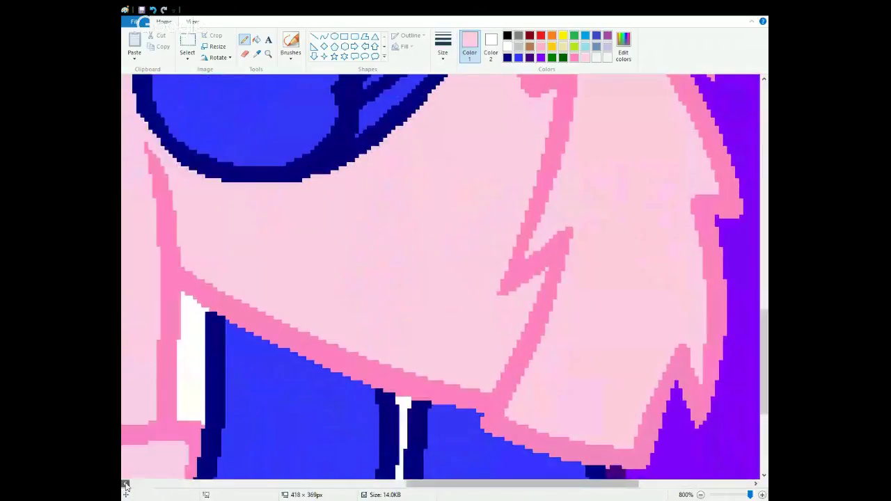
{"action": "left_click", "coordinate": [125, 485]}
{"action": "scroll", "coordinate": [388, 299], "scroll_direction": "down", "scroll_amount": 2}
{"action": "scroll", "coordinate": [373, 299], "scroll_direction": "up", "scroll_amount": 1}
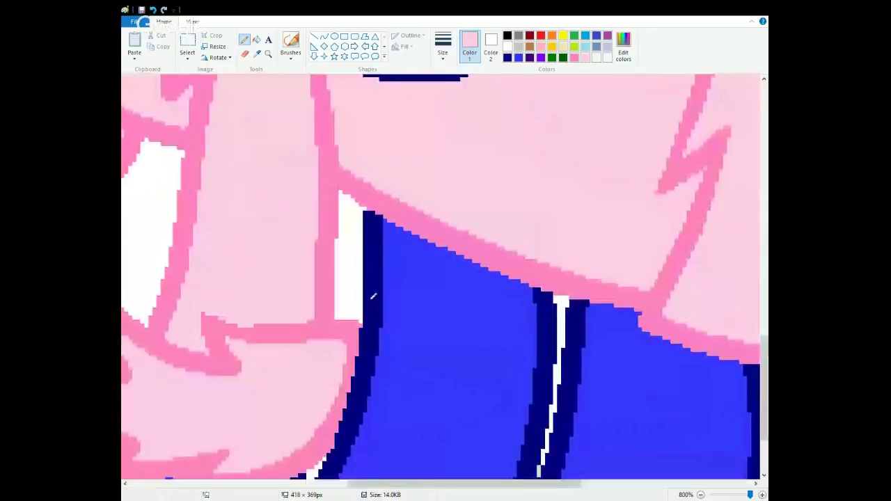
Examine the whole pony for any remaining stray pixels or unfilled areas
{"action": "left_click", "coordinate": [125, 483]}
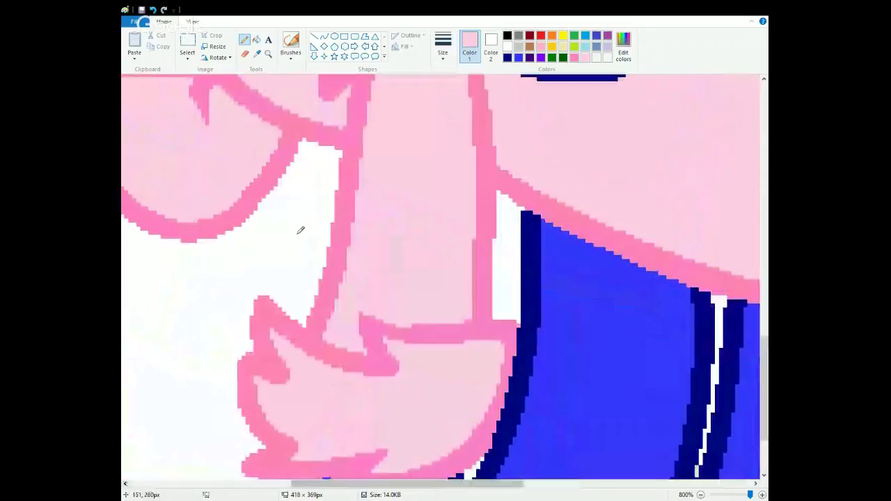
{"action": "left_click", "coordinate": [270, 55]}
{"action": "right_click", "coordinate": [322, 274]}
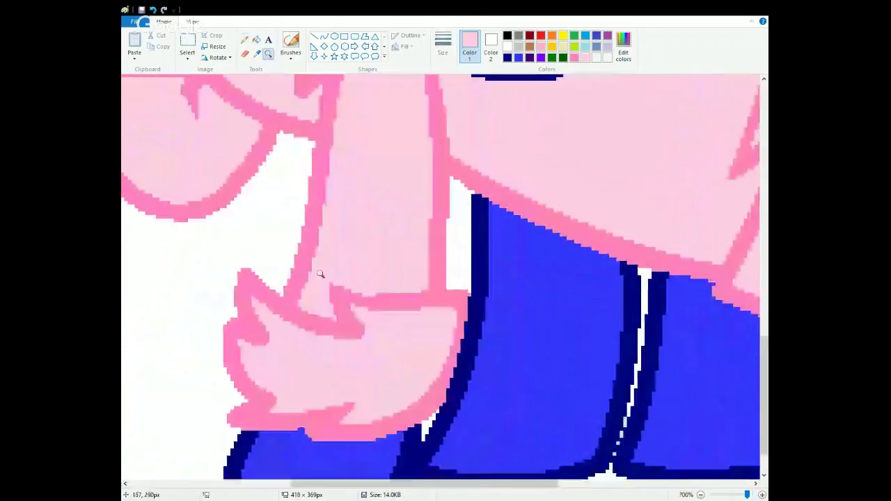
{"action": "right_click", "coordinate": [322, 274]}
{"action": "right_click", "coordinate": [322, 274]}
{"action": "right_click", "coordinate": [322, 274]}
{"action": "right_click", "coordinate": [322, 274]}
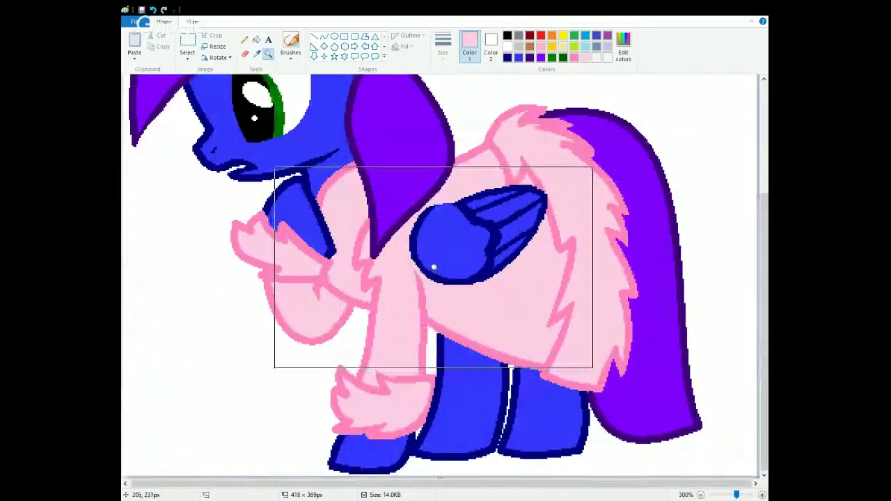
{"action": "right_click", "coordinate": [433, 266]}
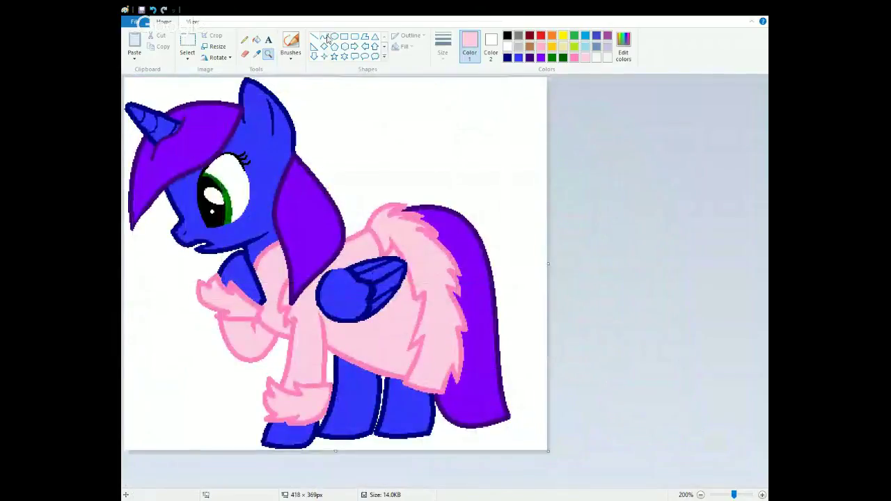
Brush a lighter violet highlight across the forelock below the horn and soften it with the mane's violet
{"action": "left_click", "coordinate": [257, 40]}
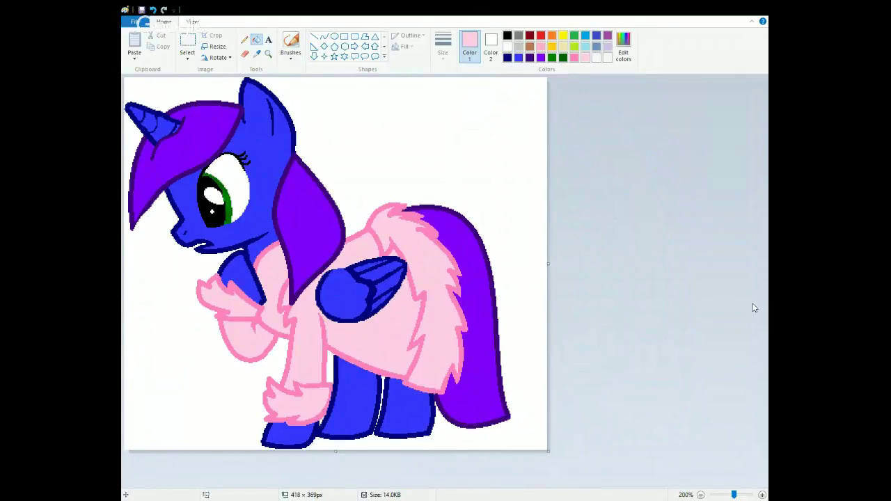
{"action": "left_click", "coordinate": [542, 58]}
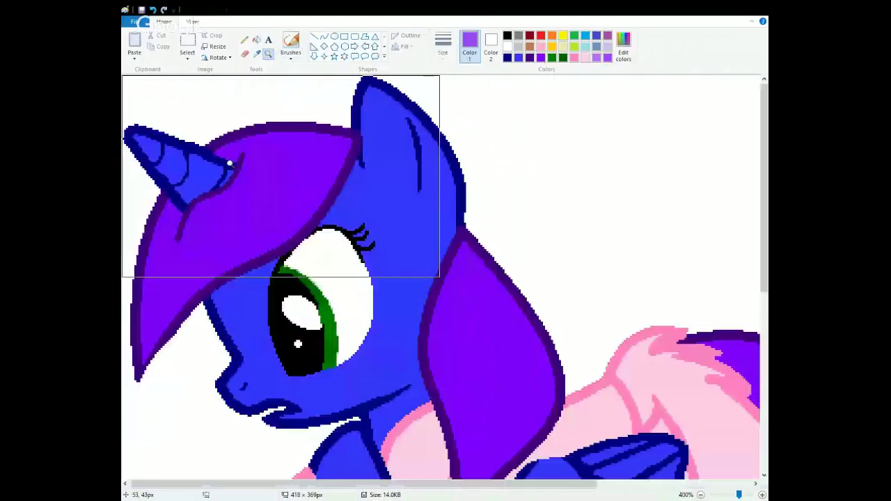
{"action": "left_click", "coordinate": [230, 163]}
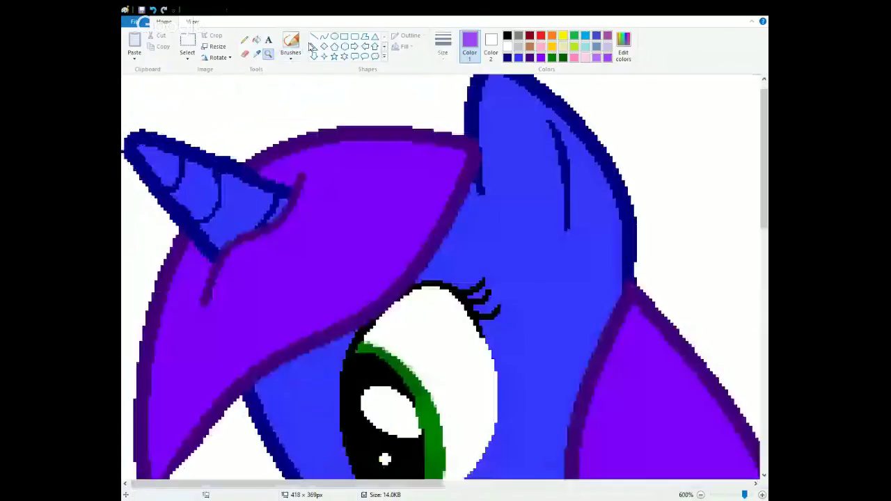
{"action": "mouse_move", "coordinate": [268, 238]}
{"action": "left_mouse_down"}
{"action": "mouse_move", "coordinate": [254, 256]}
{"action": "mouse_move", "coordinate": [288, 242]}
{"action": "mouse_move", "coordinate": [305, 250]}
{"action": "mouse_move", "coordinate": [312, 289]}
{"action": "mouse_move", "coordinate": [344, 281]}
{"action": "mouse_move", "coordinate": [339, 302]}
{"action": "mouse_move", "coordinate": [359, 296]}
{"action": "mouse_move", "coordinate": [312, 295]}
{"action": "mouse_move", "coordinate": [345, 263]}
{"action": "mouse_move", "coordinate": [277, 274]}
{"action": "mouse_move", "coordinate": [281, 250]}
{"action": "mouse_move", "coordinate": [245, 253]}
{"action": "mouse_move", "coordinate": [270, 252]}
{"action": "mouse_move", "coordinate": [257, 243]}
{"action": "mouse_move", "coordinate": [286, 249]}
{"action": "mouse_move", "coordinate": [320, 272]}
{"action": "mouse_move", "coordinate": [361, 295]}
{"action": "left_mouse_up"}
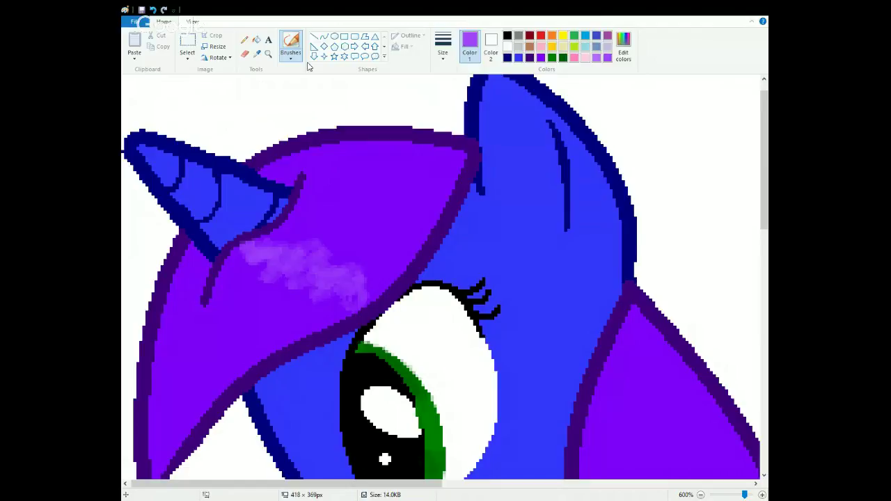
{"action": "left_click", "coordinate": [540, 57]}
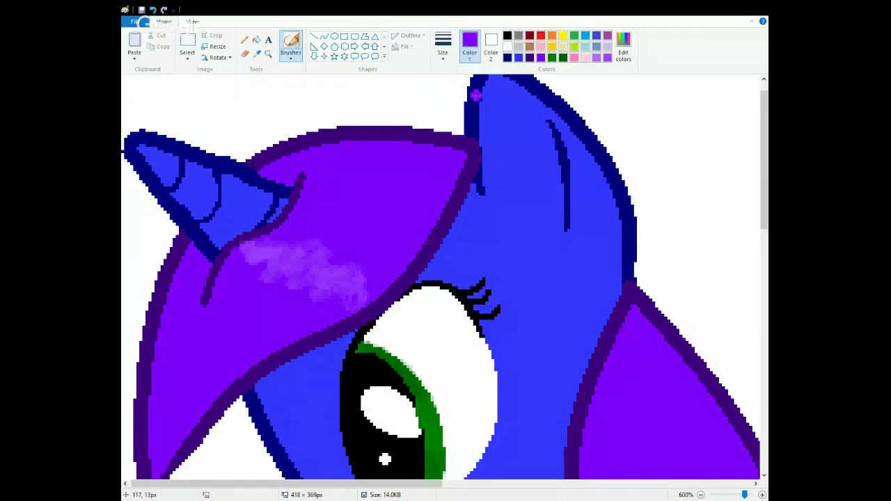
{"action": "mouse_move", "coordinate": [357, 279]}
{"action": "left_mouse_down"}
{"action": "mouse_move", "coordinate": [327, 279]}
{"action": "mouse_move", "coordinate": [289, 252]}
{"action": "mouse_move", "coordinate": [271, 264]}
{"action": "mouse_move", "coordinate": [321, 273]}
{"action": "left_mouse_up"}
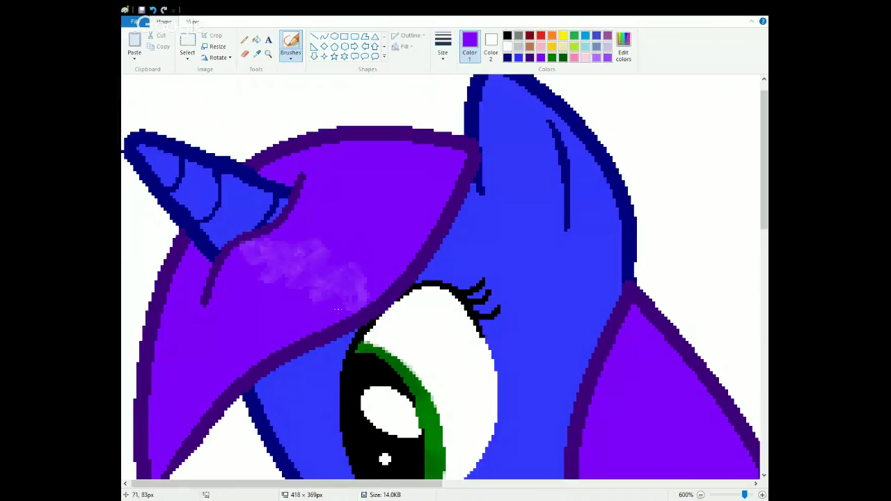
Widen the forelock highlight with more lighter violet strokes and break up its streaks with violet
{"action": "left_click", "coordinate": [607, 58]}
{"action": "mouse_move", "coordinate": [371, 260]}
{"action": "left_mouse_down"}
{"action": "mouse_move", "coordinate": [367, 286]}
{"action": "mouse_move", "coordinate": [264, 291]}
{"action": "mouse_move", "coordinate": [302, 249]}
{"action": "mouse_move", "coordinate": [264, 282]}
{"action": "mouse_move", "coordinate": [241, 250]}
{"action": "mouse_move", "coordinate": [316, 287]}
{"action": "mouse_move", "coordinate": [369, 296]}
{"action": "mouse_move", "coordinate": [386, 272]}
{"action": "mouse_move", "coordinate": [368, 296]}
{"action": "mouse_move", "coordinate": [337, 284]}
{"action": "mouse_move", "coordinate": [270, 314]}
{"action": "left_mouse_up"}
{"action": "left_click", "coordinate": [541, 57]}
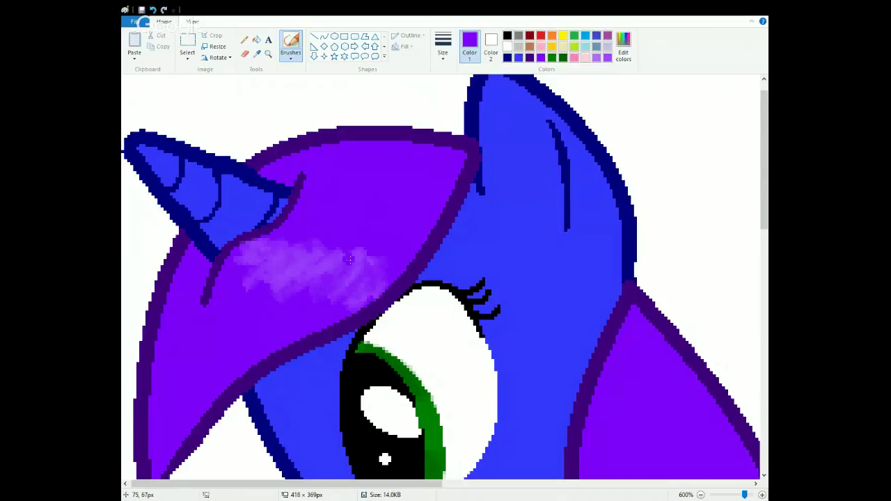
{"action": "left_click_drag", "start_coordinate": [348, 259], "coordinate": [256, 292]}
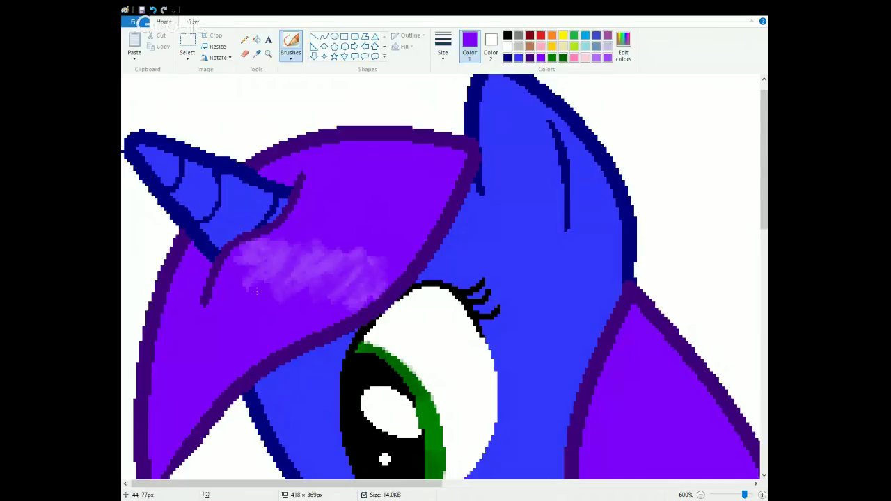
Fade the forelock highlight into the surrounding hair with further violet brush strokes
{"action": "left_click", "coordinate": [269, 56]}
{"action": "right_click", "coordinate": [191, 146]}
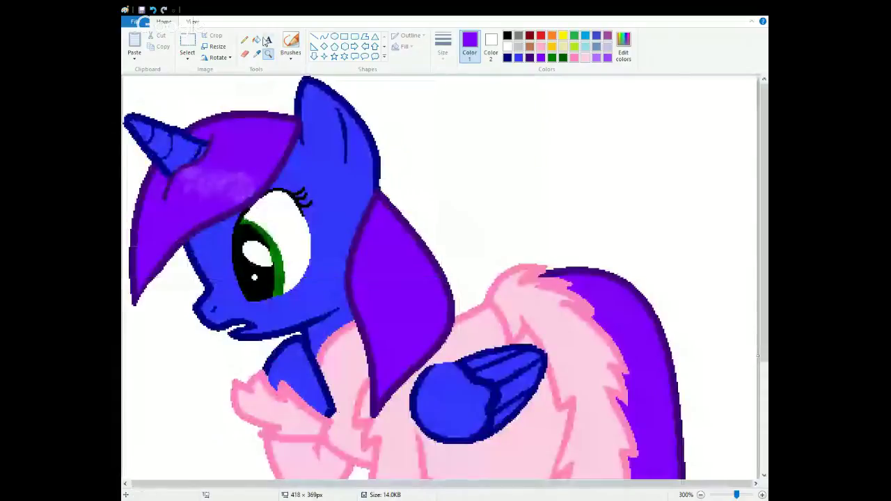
{"action": "left_click", "coordinate": [290, 46]}
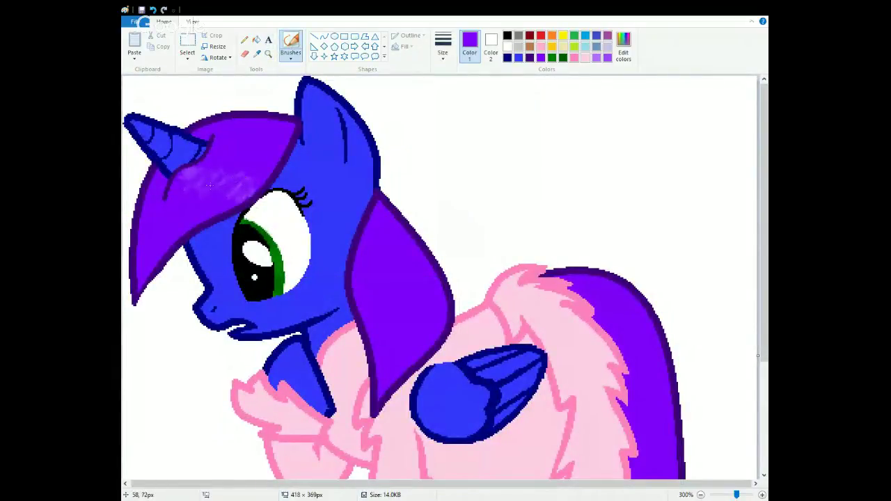
{"action": "left_click_drag", "start_coordinate": [209, 185], "coordinate": [251, 180]}
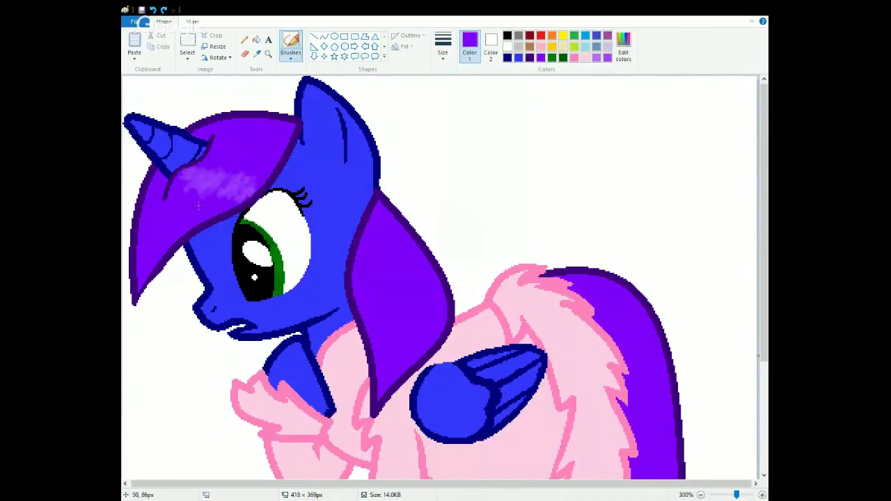
{"action": "mouse_move", "coordinate": [198, 206]}
{"action": "left_mouse_down"}
{"action": "mouse_move", "coordinate": [184, 185]}
{"action": "mouse_move", "coordinate": [232, 196]}
{"action": "left_mouse_up"}
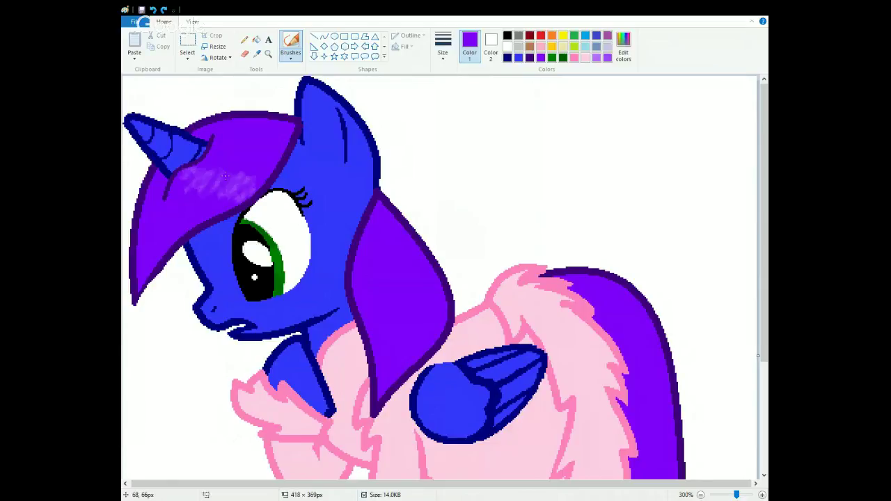
{"action": "left_click_drag", "start_coordinate": [225, 175], "coordinate": [203, 183]}
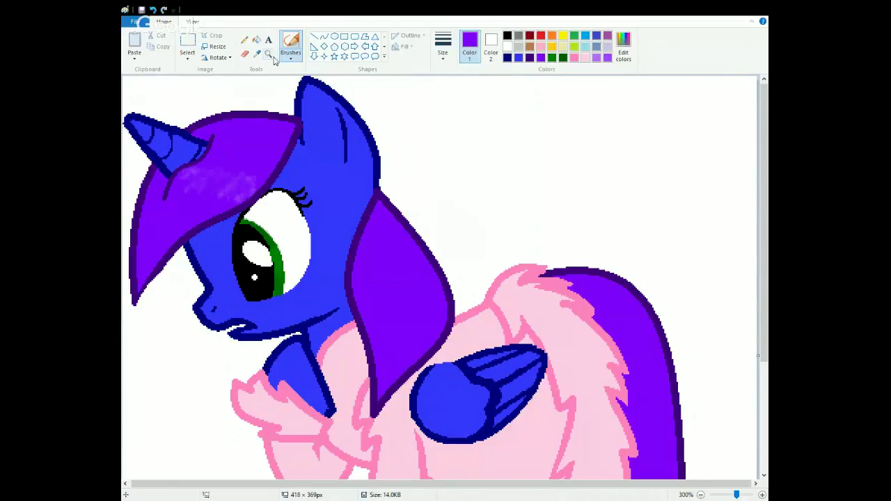
Brush lighter violet over the faded forelock highlight again and blend it with the mane's violet
{"action": "left_click", "coordinate": [270, 55]}
{"action": "right_click", "coordinate": [272, 177]}
{"action": "right_click", "coordinate": [272, 173]}
{"action": "left_click", "coordinate": [271, 167]}
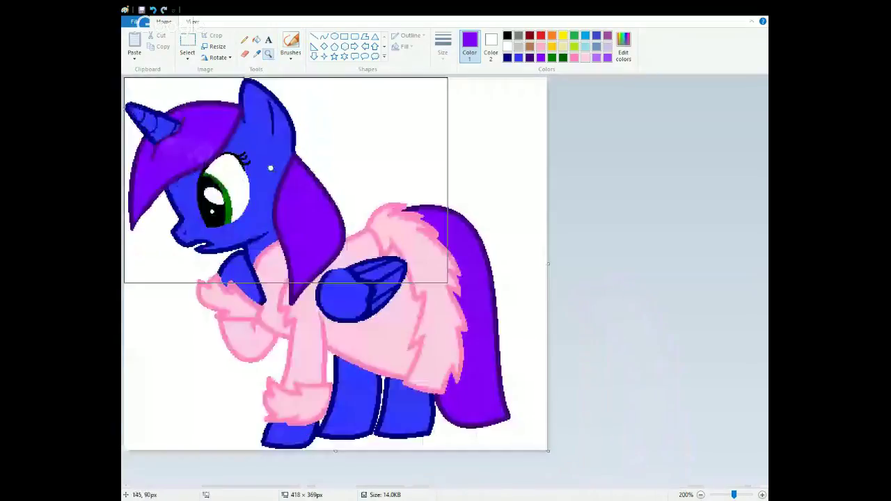
{"action": "left_click", "coordinate": [291, 44]}
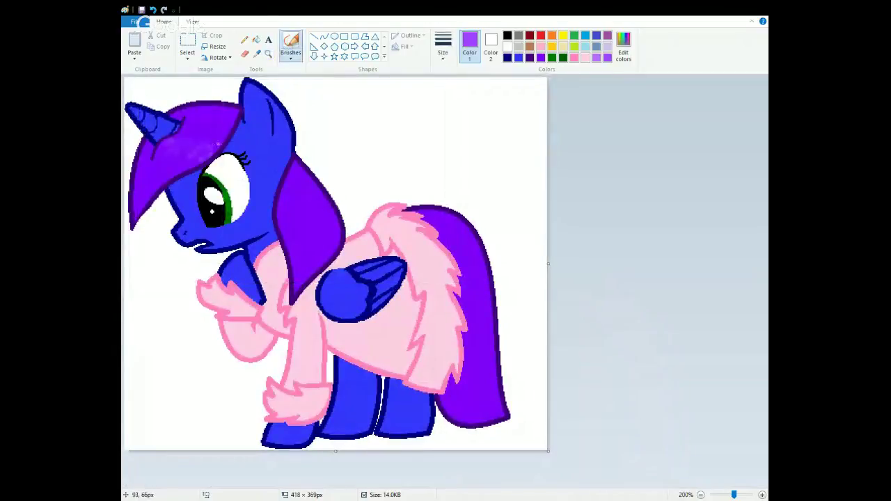
{"action": "left_click_drag", "start_coordinate": [217, 143], "coordinate": [174, 150]}
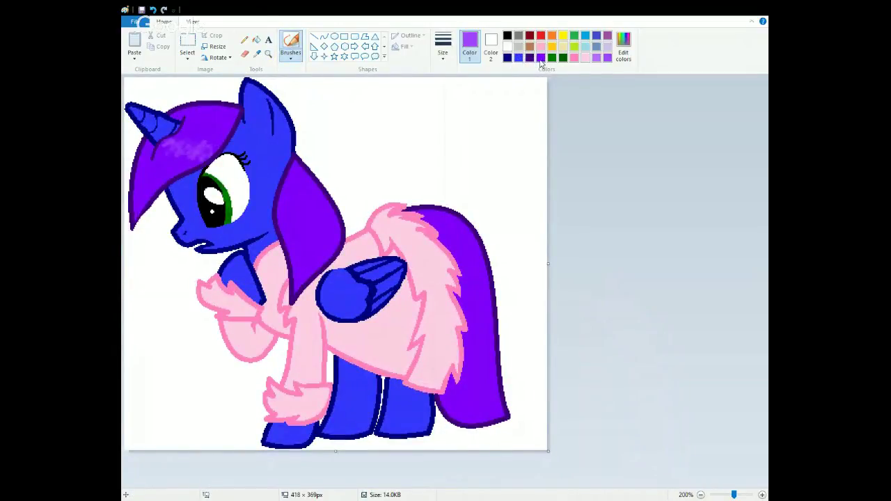
{"action": "left_click", "coordinate": [540, 58]}
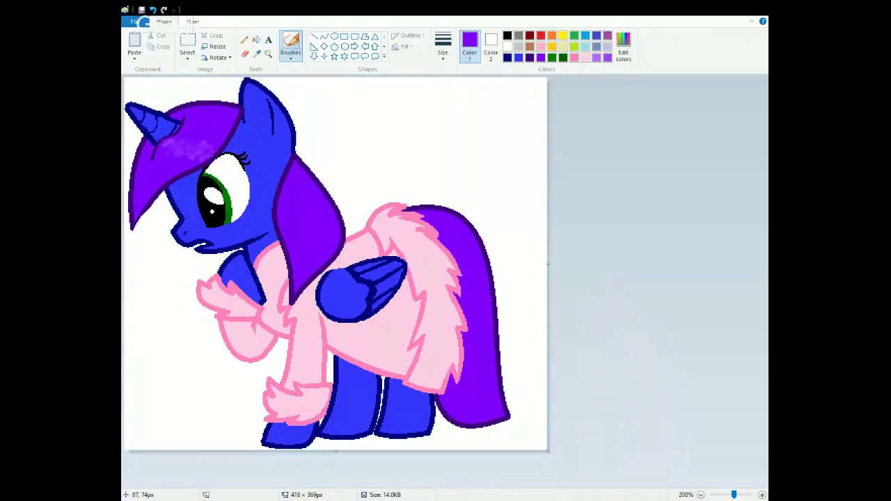
Brush a lighter violet highlight across the middle of the side mane lock and blend it with violet
{"action": "left_click", "coordinate": [607, 59]}
{"action": "mouse_move", "coordinate": [293, 215]}
{"action": "left_mouse_down"}
{"action": "mouse_move", "coordinate": [303, 226]}
{"action": "mouse_move", "coordinate": [332, 217]}
{"action": "mouse_move", "coordinate": [337, 225]}
{"action": "left_mouse_up"}
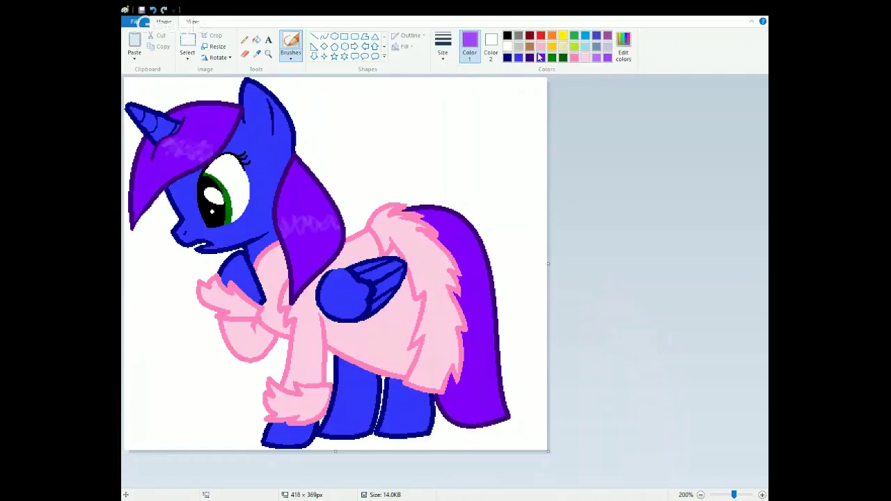
{"action": "left_click", "coordinate": [540, 57]}
Brush a lighter violet highlight across the middle of the tail beside the coat's rear fur, building it up in two passes
{"action": "left_click", "coordinate": [608, 58]}
{"action": "mouse_move", "coordinate": [481, 293]}
{"action": "left_mouse_down"}
{"action": "mouse_move", "coordinate": [464, 296]}
{"action": "mouse_move", "coordinate": [472, 306]}
{"action": "mouse_move", "coordinate": [485, 288]}
{"action": "left_mouse_up"}
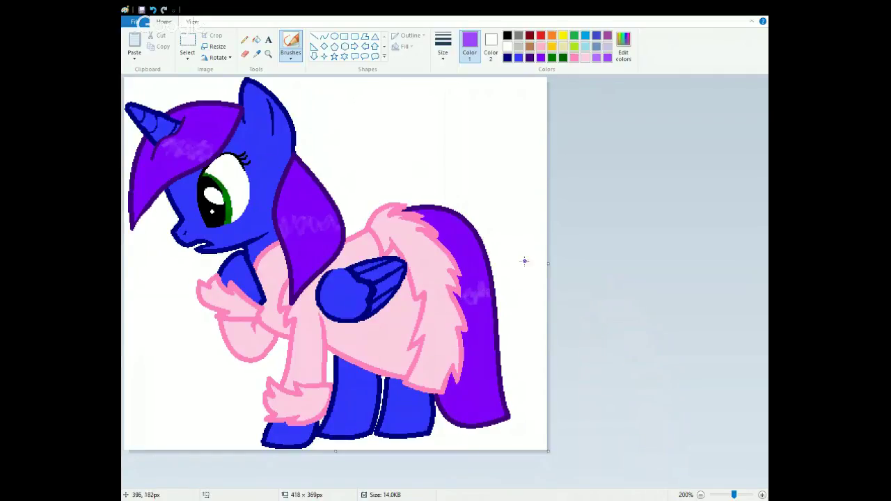
{"action": "left_click", "coordinate": [540, 58]}
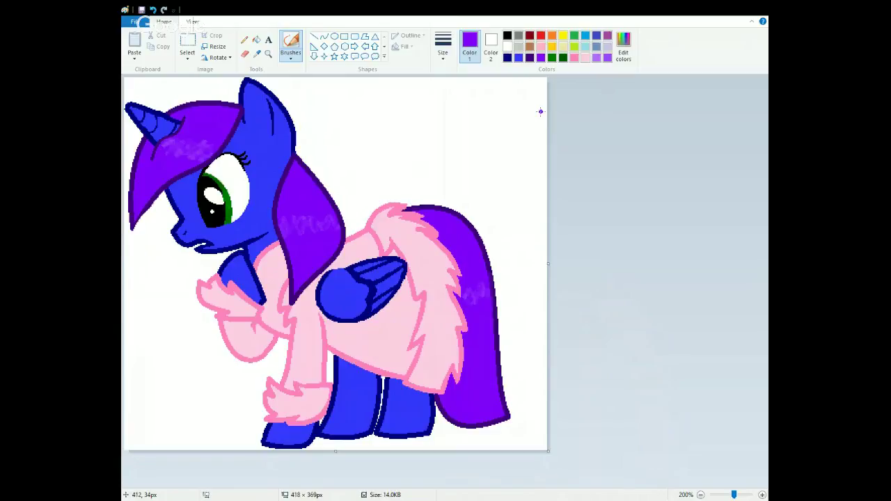
{"action": "left_click", "coordinate": [607, 58]}
{"action": "mouse_move", "coordinate": [479, 291]}
{"action": "left_mouse_down"}
{"action": "mouse_move", "coordinate": [486, 285]}
{"action": "mouse_move", "coordinate": [469, 297]}
{"action": "mouse_move", "coordinate": [483, 285]}
{"action": "left_mouse_up"}
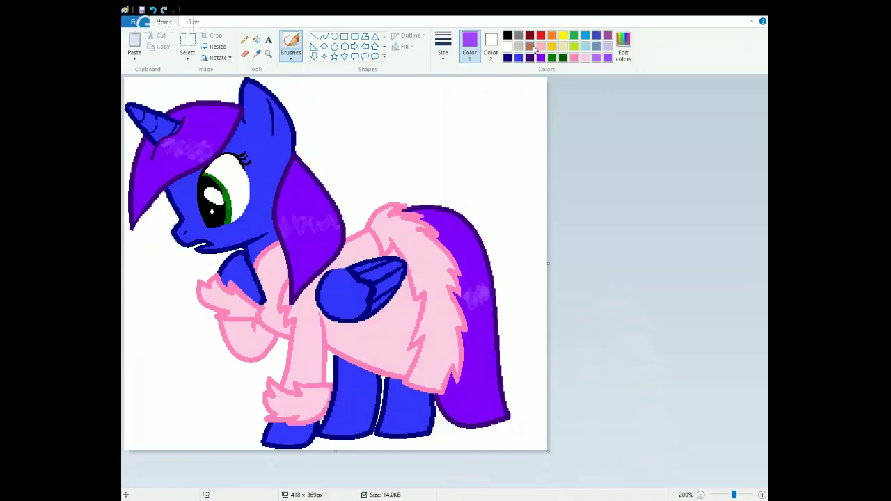
Soften the tail highlight with brush strokes in the tail's violet
{"action": "left_click", "coordinate": [541, 57]}
{"action": "left_click_drag", "start_coordinate": [479, 302], "coordinate": [481, 276]}
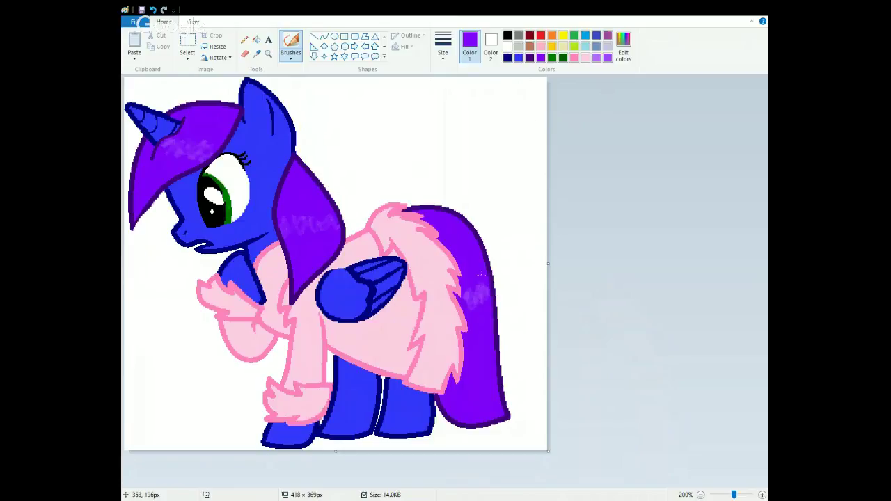
{"action": "left_click_drag", "start_coordinate": [481, 304], "coordinate": [481, 287]}
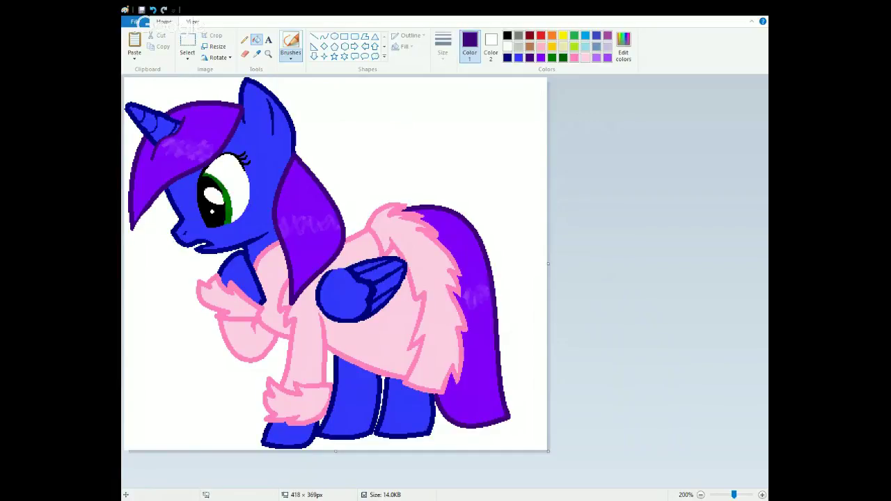
{"action": "left_click", "coordinate": [291, 41]}
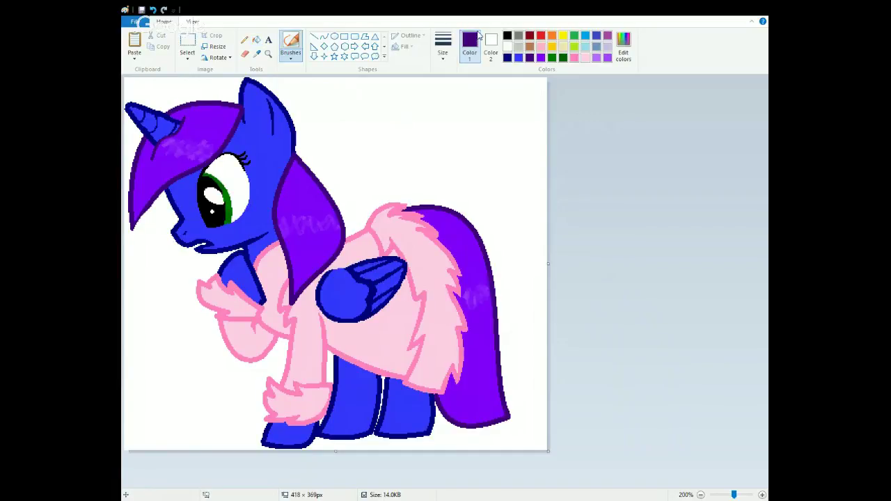
{"action": "left_click", "coordinate": [257, 41]}
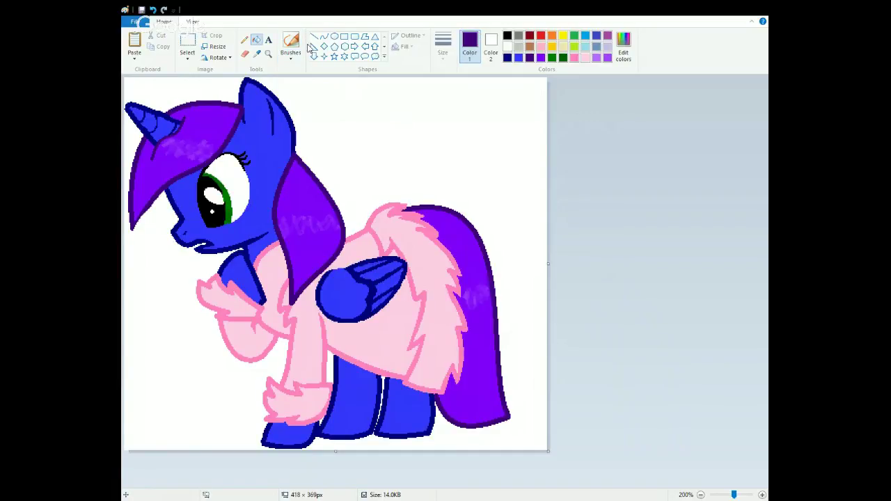
{"action": "left_click", "coordinate": [187, 44]}
{"action": "mouse_move", "coordinate": [345, 119]}
{"action": "left_mouse_down"}
{"action": "mouse_move", "coordinate": [537, 145]}
{"action": "mouse_move", "coordinate": [600, 238]}
{"action": "mouse_move", "coordinate": [629, 426]}
{"action": "mouse_move", "coordinate": [609, 471]}
{"action": "mouse_move", "coordinate": [275, 460]}
{"action": "mouse_move", "coordinate": [201, 435]}
{"action": "mouse_move", "coordinate": [155, 396]}
{"action": "mouse_move", "coordinate": [123, 274]}
{"action": "mouse_move", "coordinate": [123, 78]}
{"action": "mouse_move", "coordinate": [126, 69]}
{"action": "mouse_move", "coordinate": [187, 43]}
{"action": "left_mouse_up"}
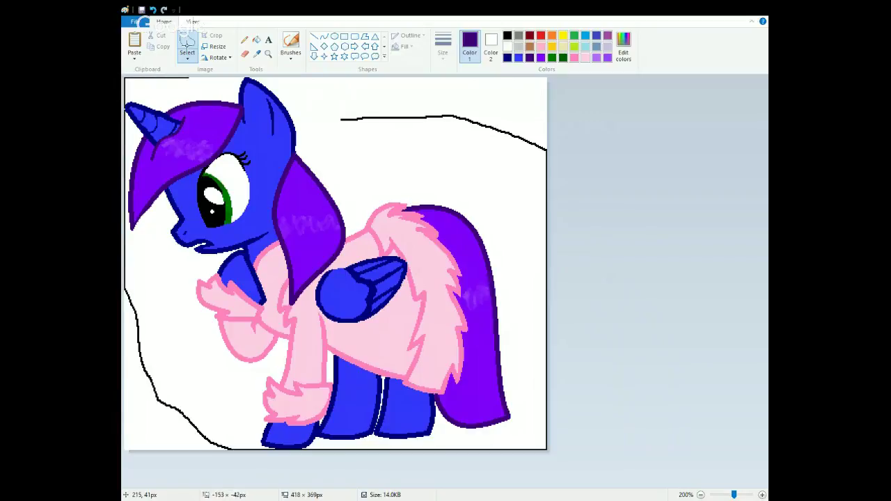
{"action": "left_click_drag", "start_coordinate": [187, 42], "coordinate": [249, 49]}
Fill the background and the enclosed gaps between the pony's legs with bright spring green
{"action": "left_click", "coordinate": [256, 39]}
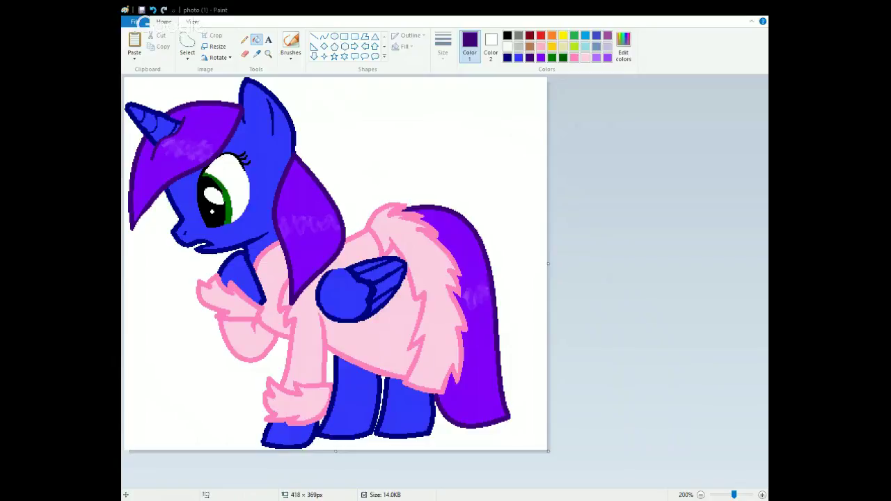
{"action": "left_click", "coordinate": [401, 147]}
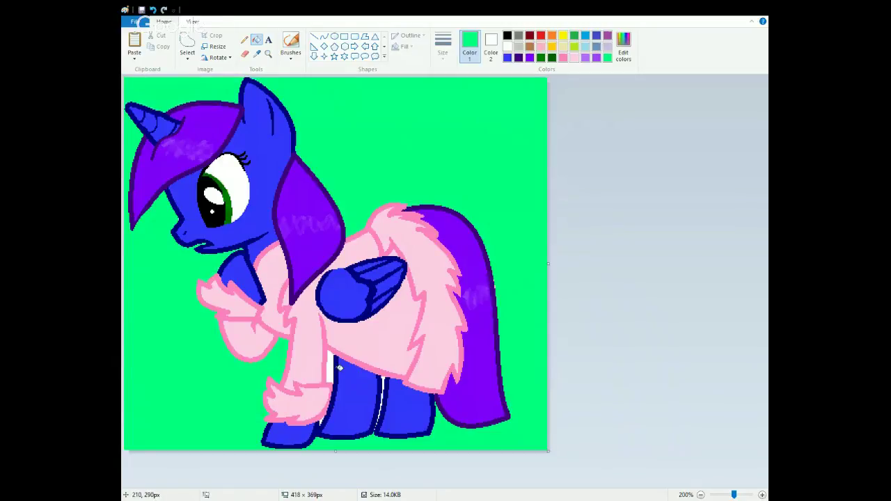
{"action": "left_click", "coordinate": [334, 368]}
{"action": "left_click", "coordinate": [383, 379]}
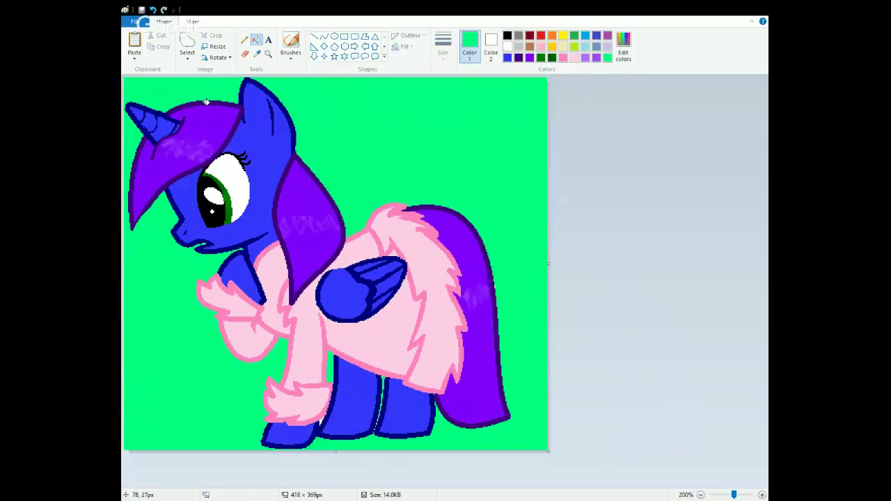
Fill the leftover white pixels beside the front hoof and between the hind legs with the background green
{"action": "left_click", "coordinate": [268, 53]}
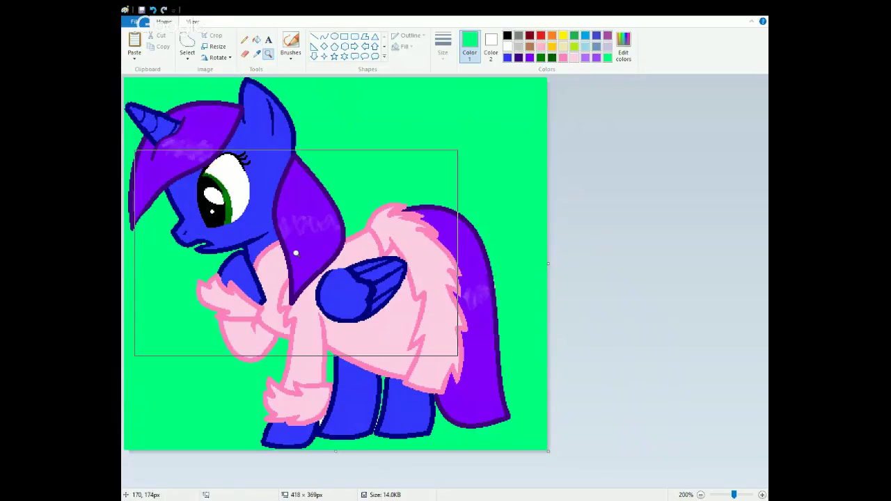
{"action": "left_click", "coordinate": [296, 253]}
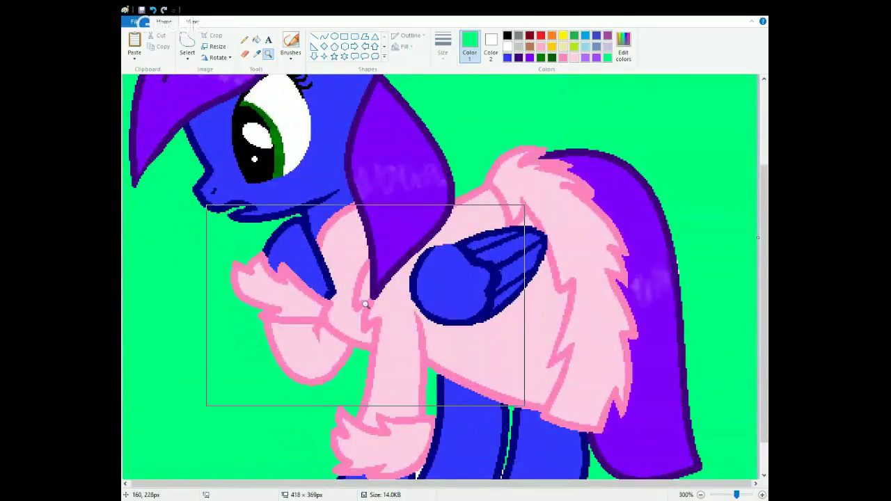
{"action": "left_click", "coordinate": [436, 368]}
{"action": "left_click", "coordinate": [436, 368]}
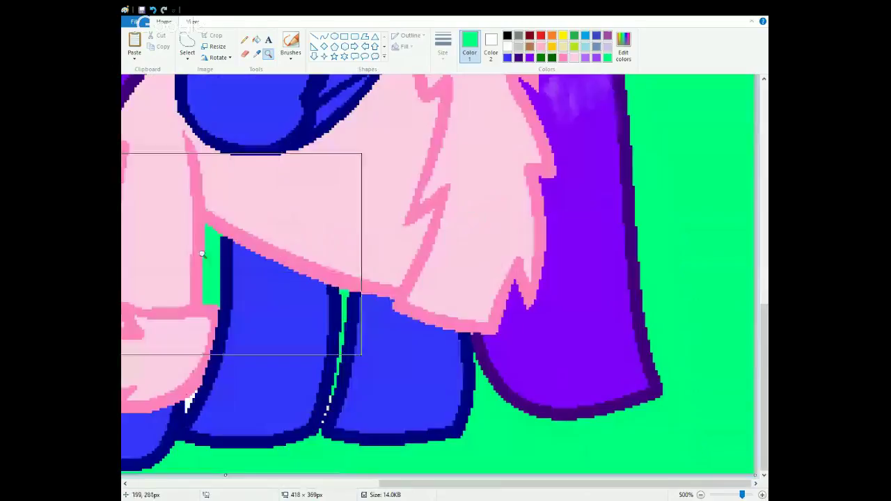
{"action": "left_click", "coordinate": [256, 40]}
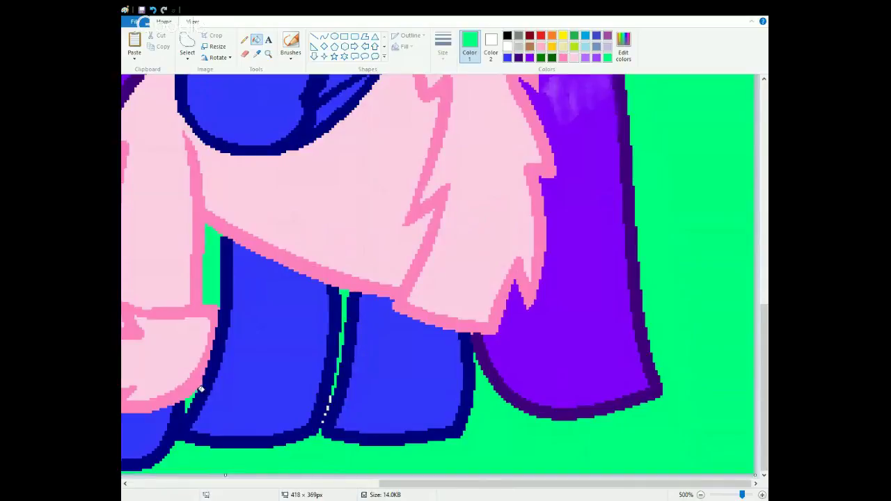
{"action": "left_click", "coordinate": [329, 400]}
{"action": "left_click", "coordinate": [327, 409]}
{"action": "left_click", "coordinate": [325, 415]}
{"action": "left_click", "coordinate": [267, 54]}
{"action": "right_click", "coordinate": [275, 194]}
{"action": "right_click", "coordinate": [276, 207]}
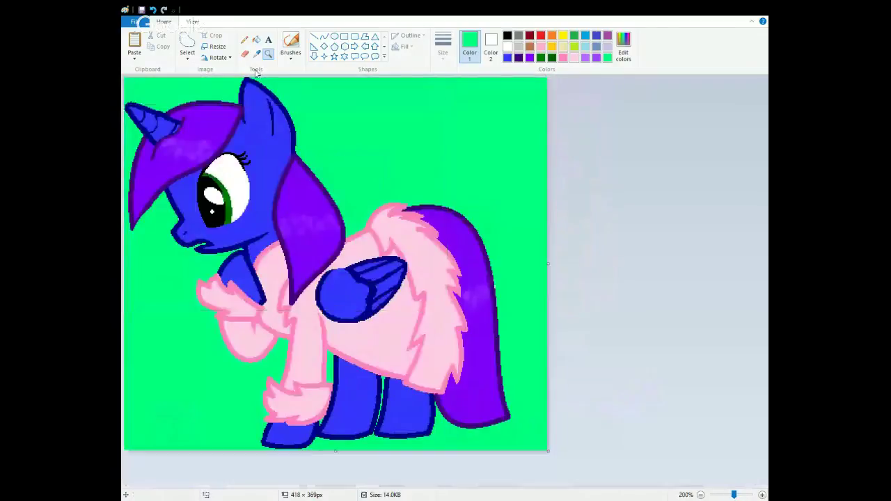
Try large brush dabs in hot pink and magenta on the picture and undo each one
{"action": "left_click", "coordinate": [291, 43]}
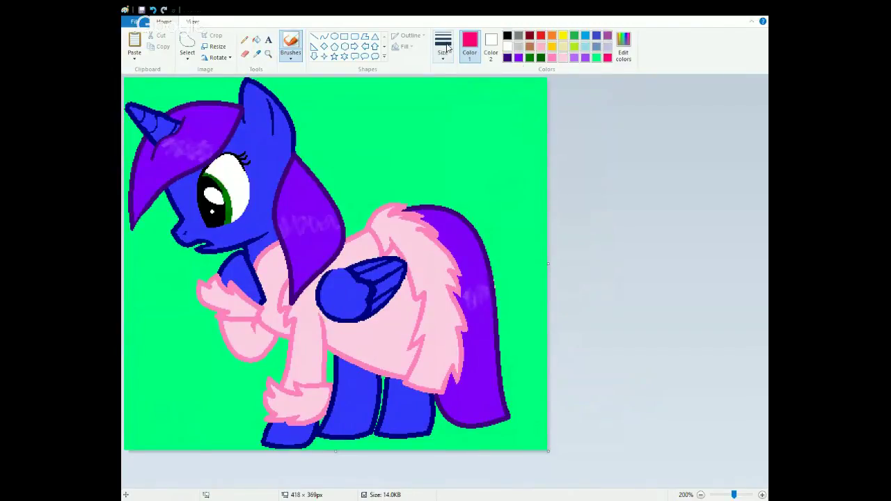
{"action": "left_click", "coordinate": [462, 126]}
{"action": "key", "text": "ctrl+z"}
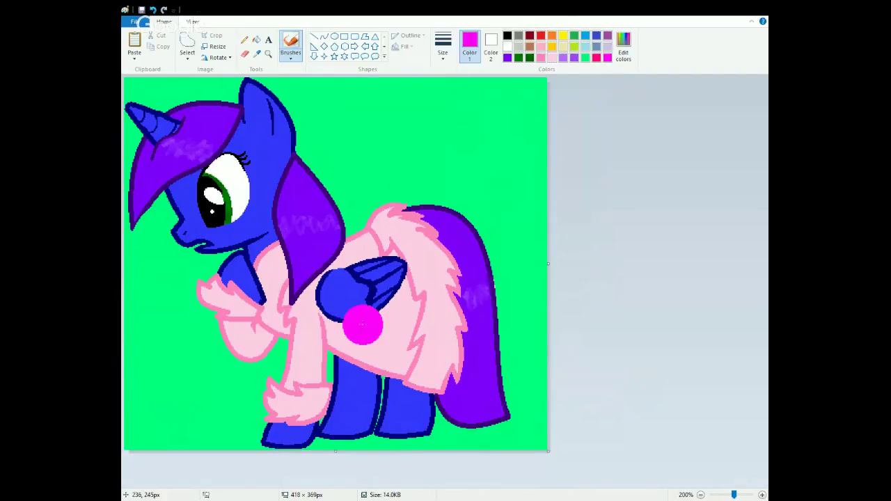
{"action": "left_click", "coordinate": [596, 57]}
{"action": "left_click", "coordinate": [235, 88]}
{"action": "key", "text": "ctrl+z"}
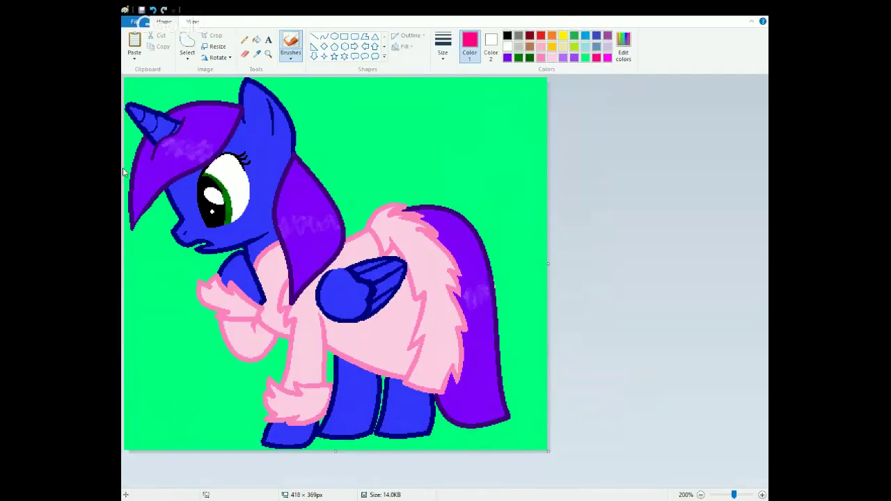
{"action": "left_click", "coordinate": [224, 89]}
{"action": "key", "text": "ctrl+z"}
{"action": "left_click", "coordinate": [226, 85]}
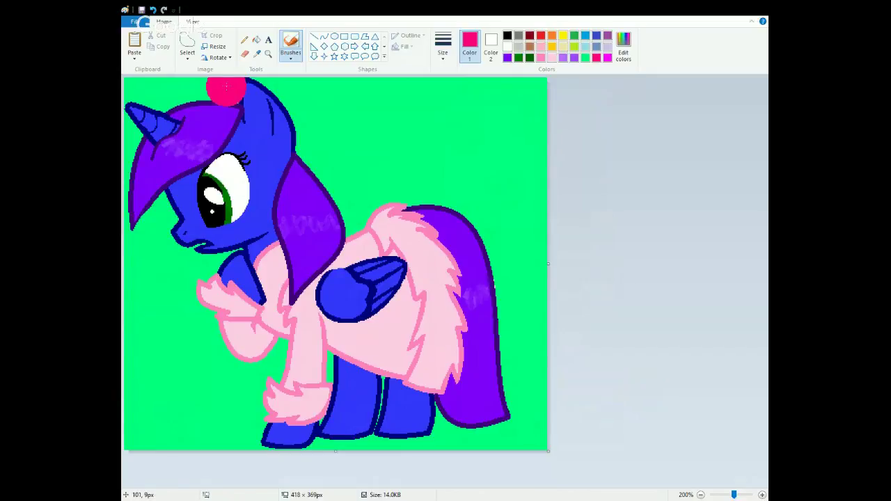
{"action": "key", "text": "ctrl+z"}
Scribble hot pink diagonal brush strokes across the whole picture and undo them
{"action": "left_click", "coordinate": [194, 86]}
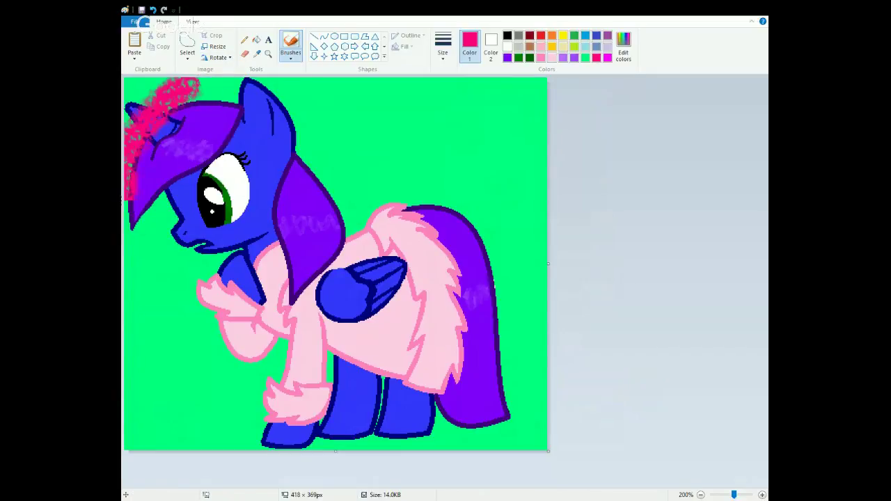
{"action": "mouse_move", "coordinate": [125, 198]}
{"action": "left_mouse_down"}
{"action": "mouse_move", "coordinate": [303, 78]}
{"action": "mouse_move", "coordinate": [126, 411]}
{"action": "mouse_move", "coordinate": [545, 98]}
{"action": "left_mouse_up"}
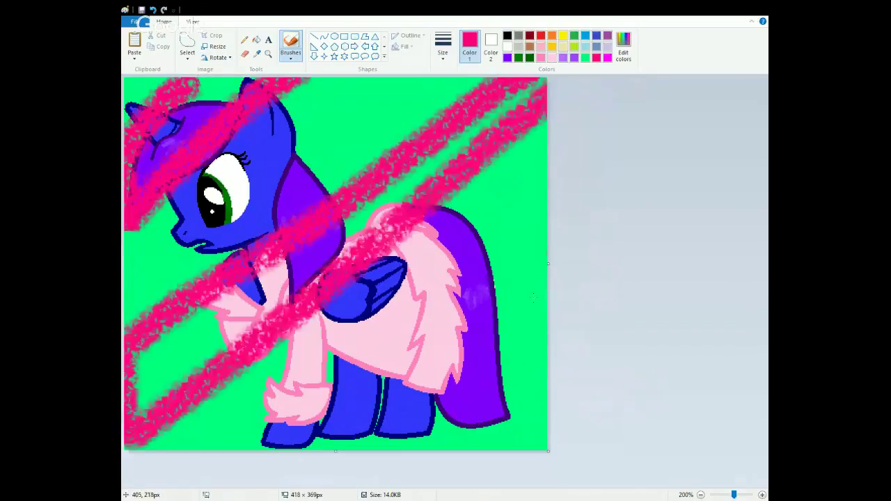
{"action": "left_click_drag", "start_coordinate": [533, 298], "coordinate": [463, 410]}
{"action": "key", "text": "ctrl+z"}
{"action": "mouse_move", "coordinate": [186, 85]}
{"action": "left_mouse_down"}
{"action": "mouse_move", "coordinate": [125, 198]}
{"action": "mouse_move", "coordinate": [451, 78]}
{"action": "mouse_move", "coordinate": [545, 167]}
{"action": "left_mouse_up"}
{"action": "key", "text": "ctrl+z"}
{"action": "key", "text": "ctrl+z"}
{"action": "key", "text": "ctrl+z"}
{"action": "key", "text": "ctrl+z"}
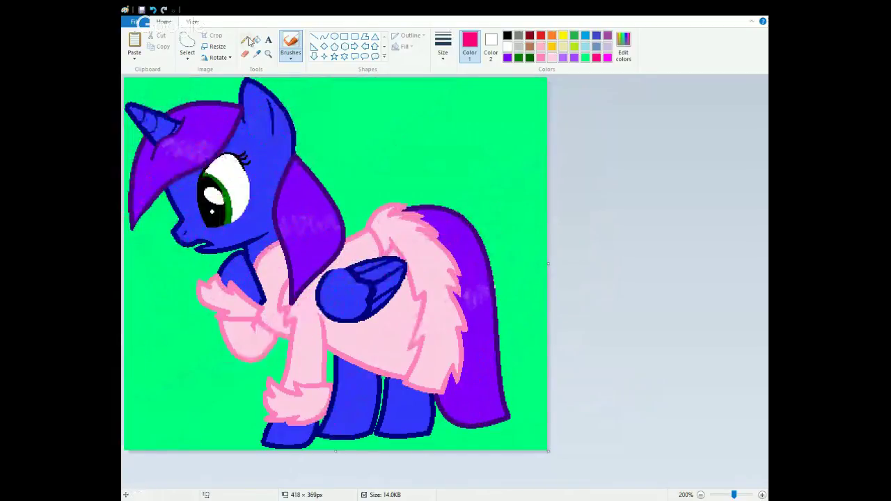
Bring back the undone hot pink scribbles over the pony
{"action": "key", "text": "ctrl+y"}
{"action": "key", "text": "ctrl+y"}
{"action": "key", "text": "ctrl+y"}
{"action": "key", "text": "ctrl+y"}
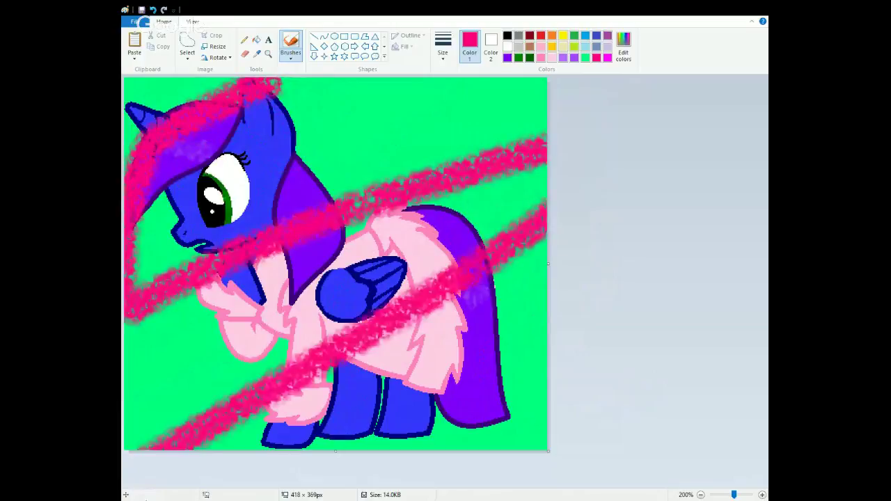
{"action": "key", "text": "ctrl+y"}
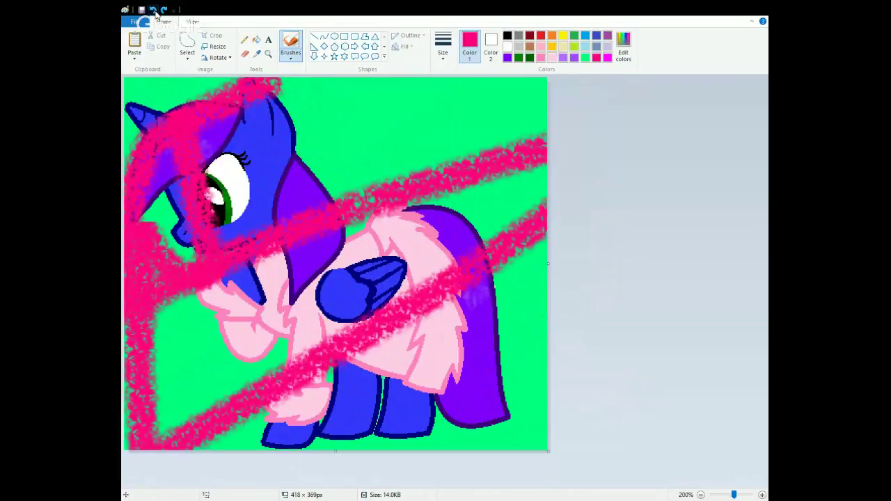
Step back through the recent edits and redo the green background fills
{"action": "left_click", "coordinate": [154, 12]}
{"action": "left_click", "coordinate": [154, 13]}
{"action": "left_click", "coordinate": [154, 13]}
{"action": "left_click", "coordinate": [155, 13]}
{"action": "left_click", "coordinate": [154, 12]}
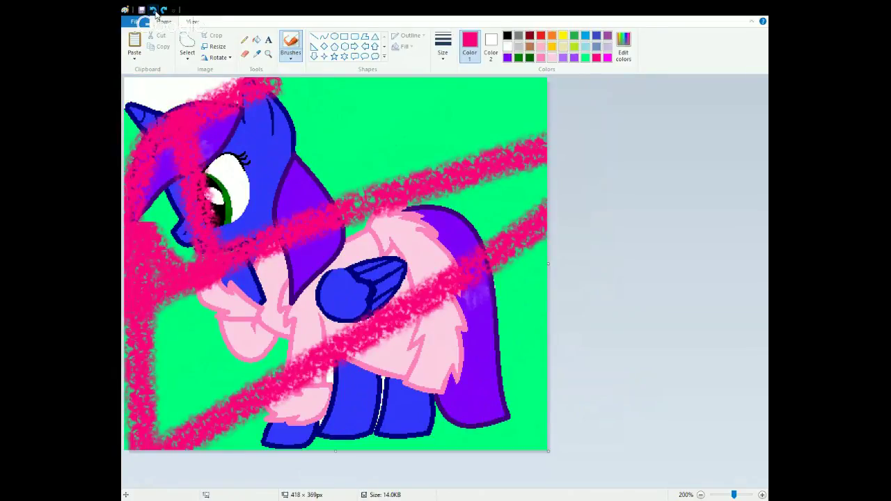
{"action": "left_click", "coordinate": [154, 12]}
{"action": "left_click", "coordinate": [160, 12]}
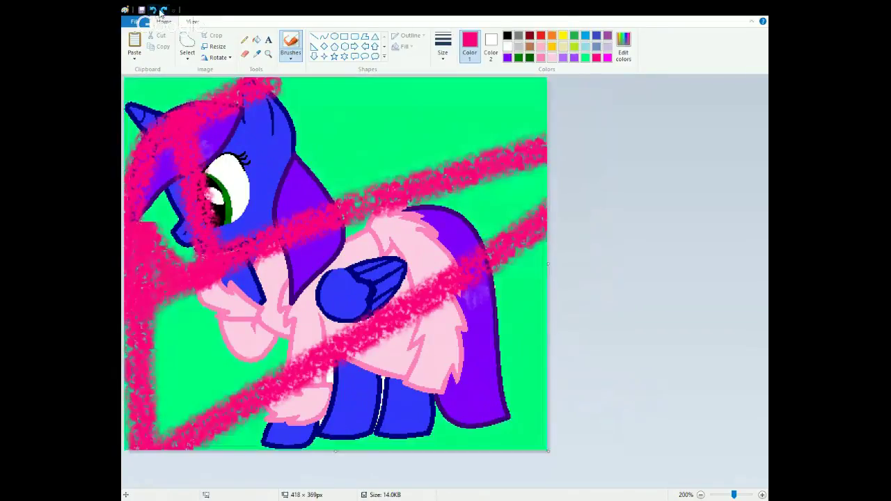
{"action": "left_click", "coordinate": [161, 12]}
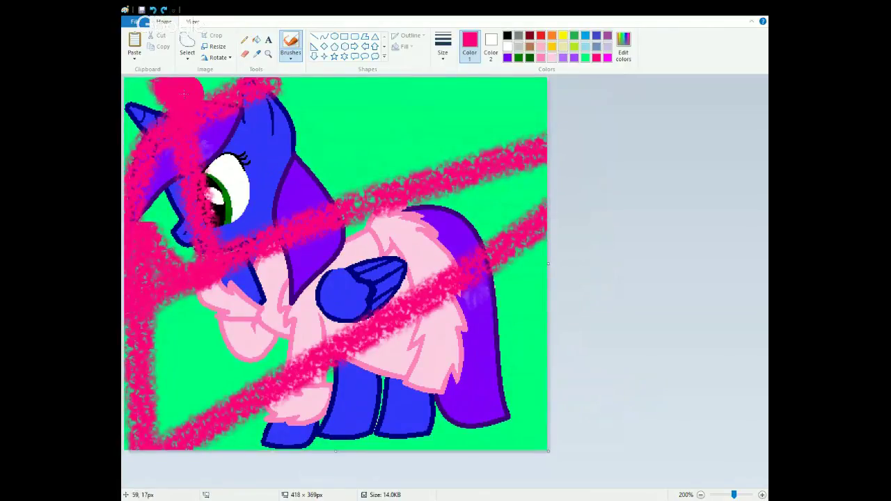
Try more hot pink brush scribbles around the pony's head and undo them
{"action": "mouse_move", "coordinate": [184, 95]}
{"action": "left_mouse_down"}
{"action": "mouse_move", "coordinate": [285, 94]}
{"action": "mouse_move", "coordinate": [279, 111]}
{"action": "mouse_move", "coordinate": [348, 143]}
{"action": "left_mouse_up"}
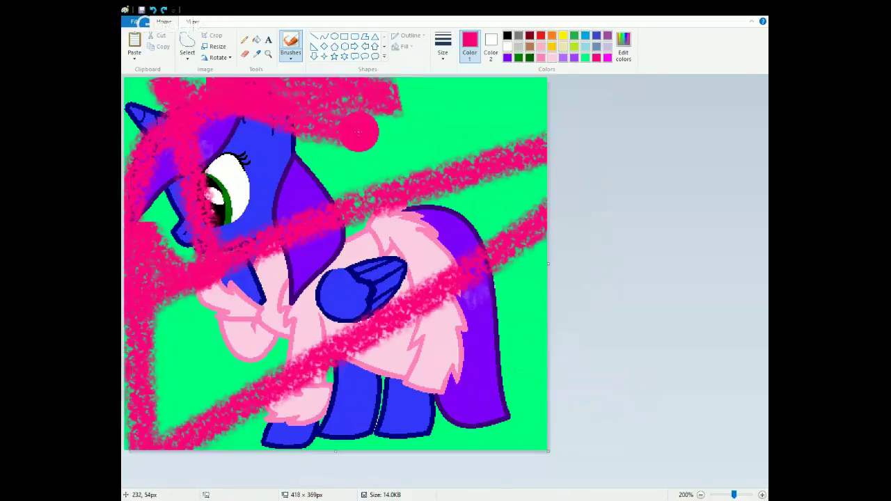
{"action": "key", "text": "ctrl+z"}
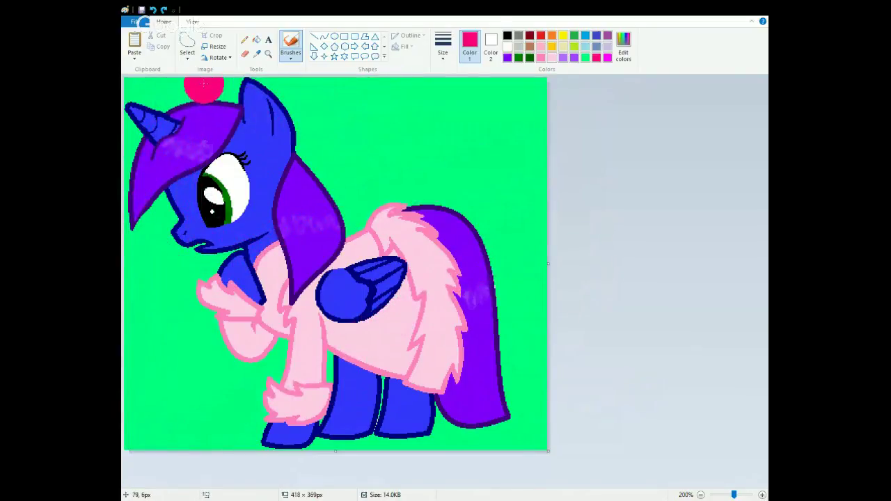
{"action": "left_click_drag", "start_coordinate": [204, 84], "coordinate": [124, 191]}
{"action": "key", "text": "ctrl+z"}
{"action": "mouse_move", "coordinate": [209, 84]}
{"action": "left_mouse_down"}
{"action": "mouse_move", "coordinate": [121, 270]}
{"action": "mouse_move", "coordinate": [542, 118]}
{"action": "left_mouse_up"}
{"action": "key", "text": "ctrl+z"}
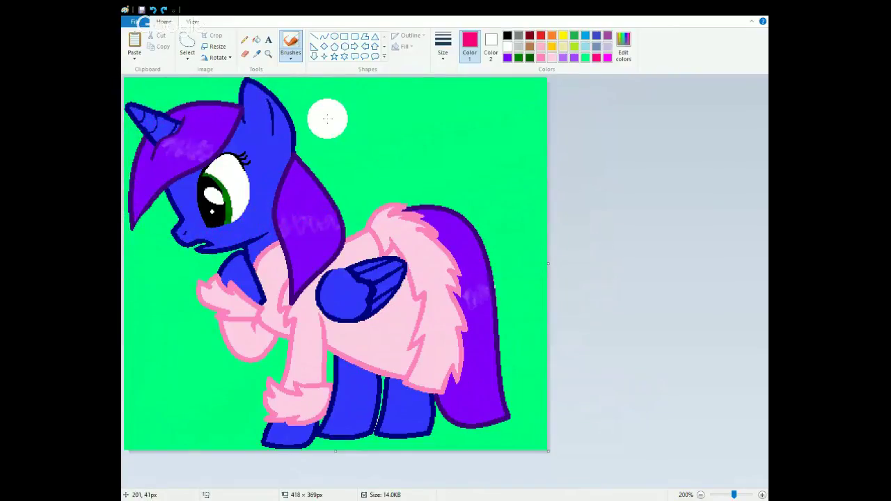
{"action": "mouse_move", "coordinate": [231, 87]}
{"action": "left_mouse_down"}
{"action": "mouse_move", "coordinate": [130, 229]}
{"action": "mouse_move", "coordinate": [354, 91]}
{"action": "left_mouse_up"}
{"action": "key", "text": "ctrl+z"}
Scribble zigzag brush strokes over the whole picture in hot pink and in magenta
{"action": "left_click", "coordinate": [243, 80]}
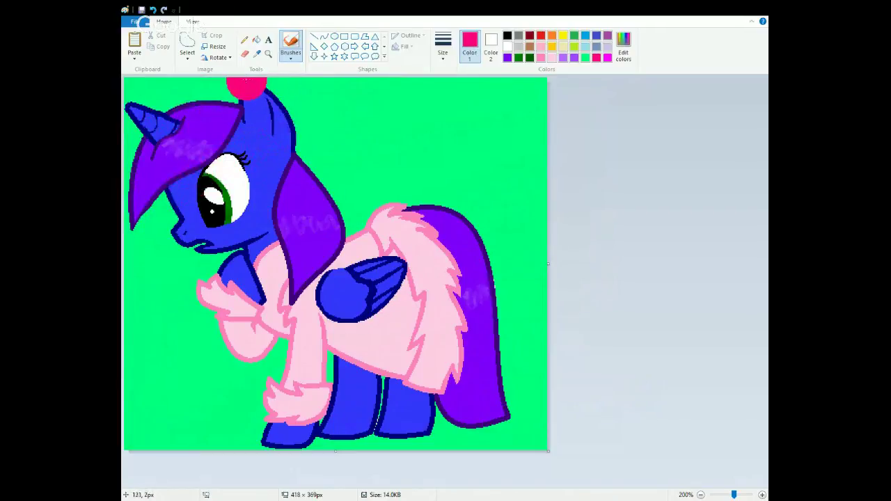
{"action": "mouse_move", "coordinate": [246, 80]}
{"action": "left_mouse_down"}
{"action": "mouse_move", "coordinate": [158, 130]}
{"action": "mouse_move", "coordinate": [123, 166]}
{"action": "mouse_move", "coordinate": [407, 84]}
{"action": "mouse_move", "coordinate": [124, 246]}
{"action": "mouse_move", "coordinate": [477, 133]}
{"action": "mouse_move", "coordinate": [493, 155]}
{"action": "mouse_move", "coordinate": [195, 332]}
{"action": "left_mouse_up"}
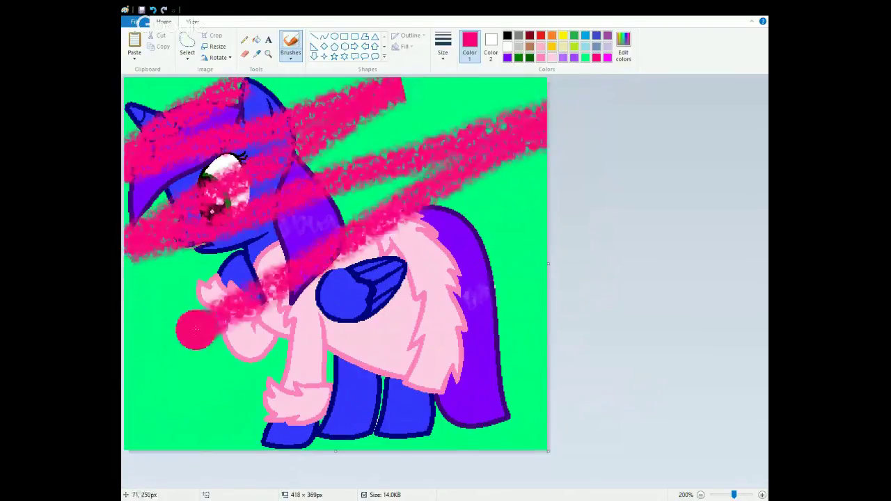
{"action": "mouse_move", "coordinate": [195, 331]}
{"action": "left_mouse_down"}
{"action": "mouse_move", "coordinate": [397, 395]}
{"action": "mouse_move", "coordinate": [259, 448]}
{"action": "left_mouse_up"}
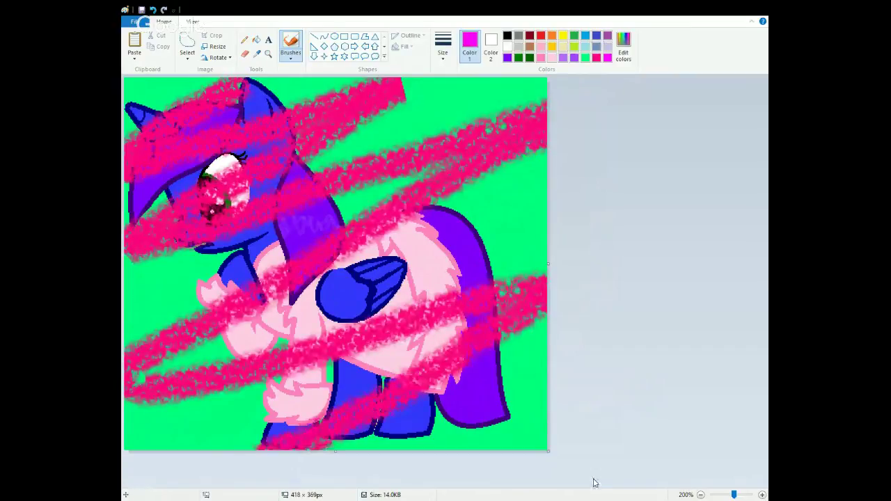
{"action": "mouse_move", "coordinate": [535, 417]}
{"action": "left_mouse_down"}
{"action": "mouse_move", "coordinate": [499, 433]}
{"action": "mouse_move", "coordinate": [362, 313]}
{"action": "mouse_move", "coordinate": [550, 167]}
{"action": "mouse_move", "coordinate": [209, 125]}
{"action": "mouse_move", "coordinate": [139, 104]}
{"action": "left_mouse_up"}
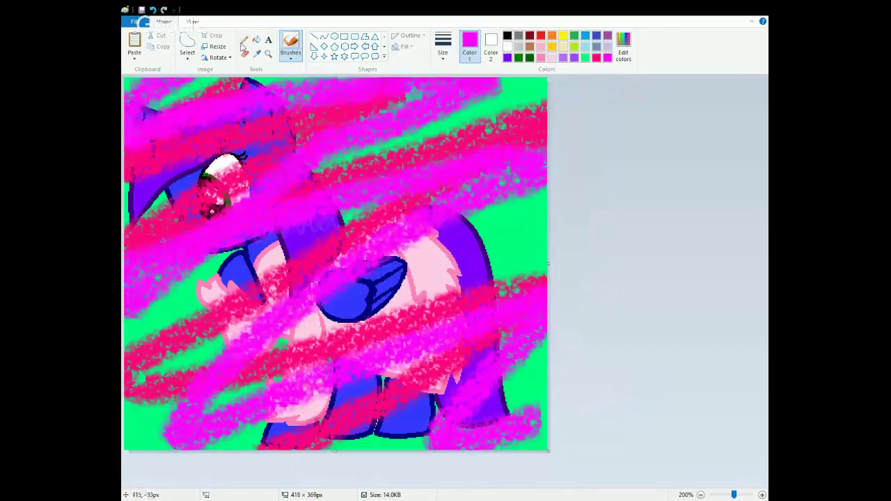
Scribble a white zigzag over the coloured strokes, undoing the first two tries
{"action": "left_click", "coordinate": [507, 47]}
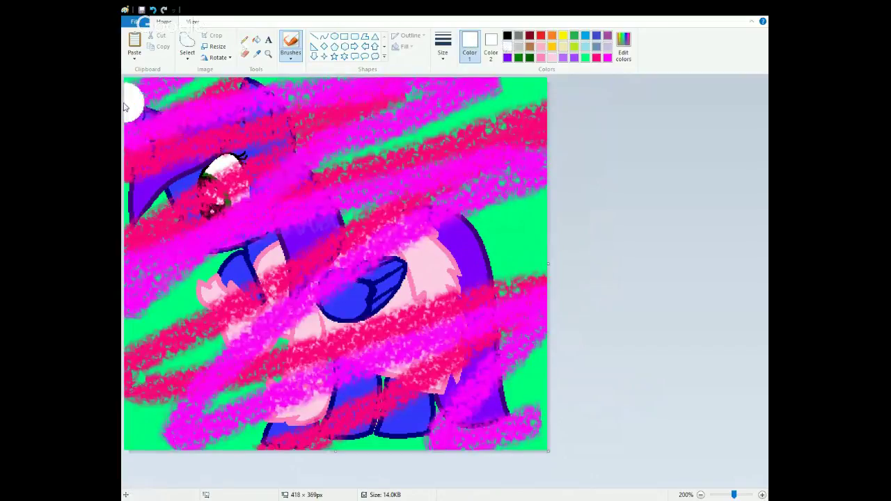
{"action": "mouse_move", "coordinate": [126, 109]}
{"action": "left_mouse_down"}
{"action": "mouse_move", "coordinate": [264, 87]}
{"action": "mouse_move", "coordinate": [123, 271]}
{"action": "mouse_move", "coordinate": [149, 349]}
{"action": "left_mouse_up"}
{"action": "key", "text": "ctrl+z"}
{"action": "left_click_drag", "start_coordinate": [221, 99], "coordinate": [379, 79]}
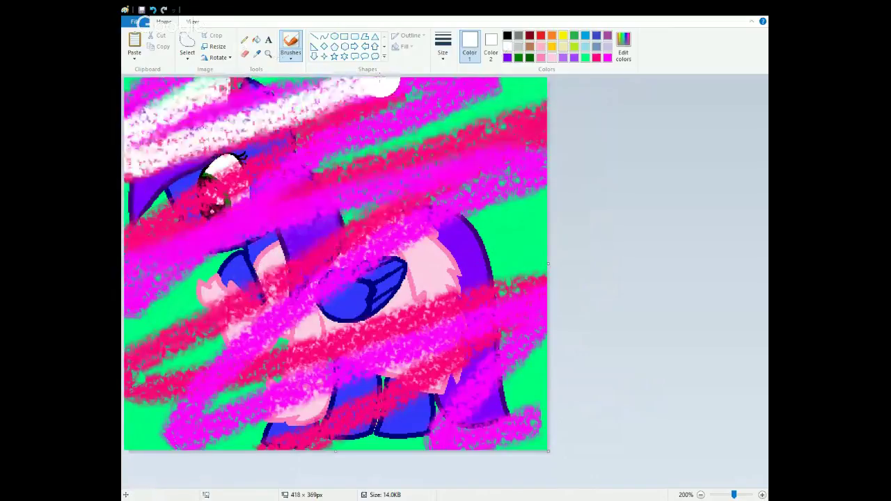
{"action": "key", "text": "ctrl+z"}
{"action": "mouse_move", "coordinate": [230, 96]}
{"action": "left_mouse_down"}
{"action": "mouse_move", "coordinate": [127, 130]}
{"action": "mouse_move", "coordinate": [175, 252]}
{"action": "mouse_move", "coordinate": [390, 445]}
{"action": "left_mouse_up"}
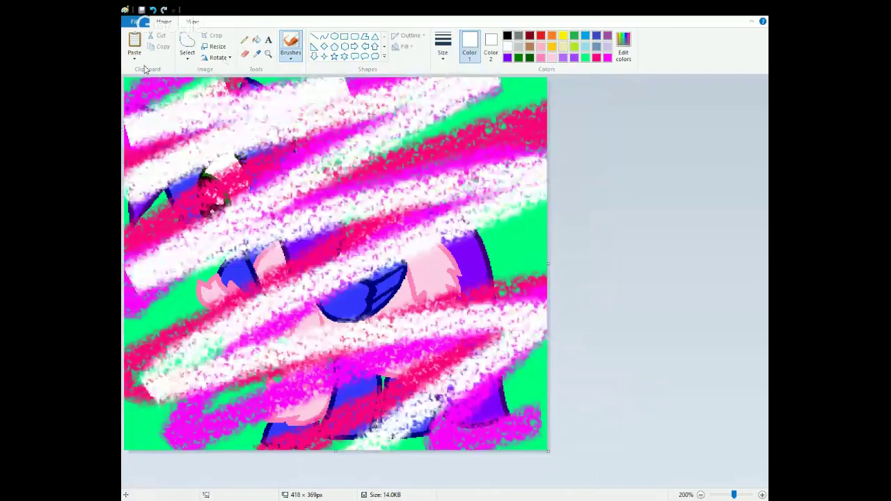
Undo all the pink, magenta and white scribbles covering the pony
{"action": "left_click", "coordinate": [135, 43]}
{"action": "left_click_drag", "start_coordinate": [233, 208], "coordinate": [228, 214]}
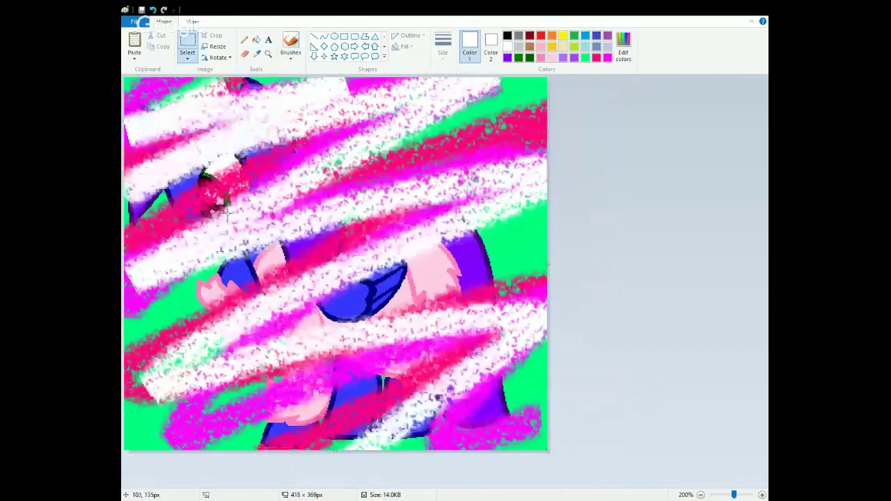
{"action": "left_click", "coordinate": [154, 10]}
Fill the white of the pony's eye and both pupil highlights with red
{"action": "left_click", "coordinate": [257, 40]}
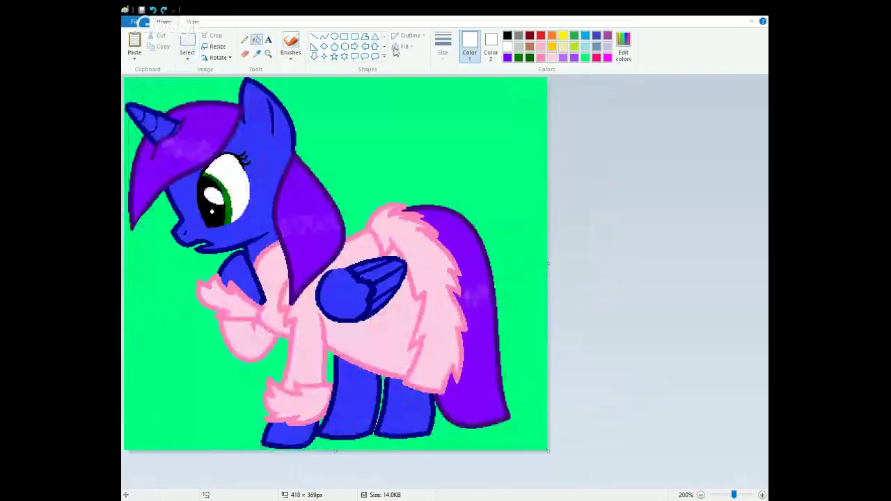
{"action": "left_click", "coordinate": [540, 36]}
{"action": "left_click", "coordinate": [233, 177]}
{"action": "left_click", "coordinate": [214, 196]}
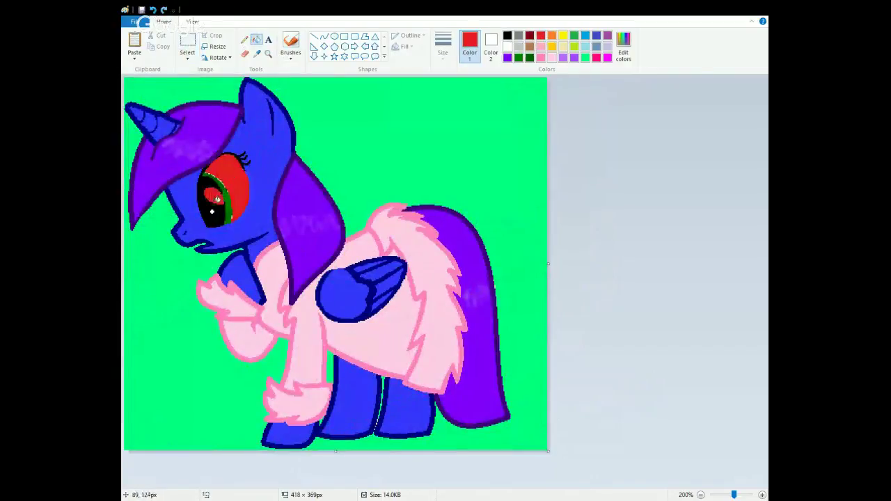
{"action": "left_click", "coordinate": [212, 211]}
Fill the pale specks left along the outer edge of the eye's green iris with red
{"action": "left_click", "coordinate": [268, 54]}
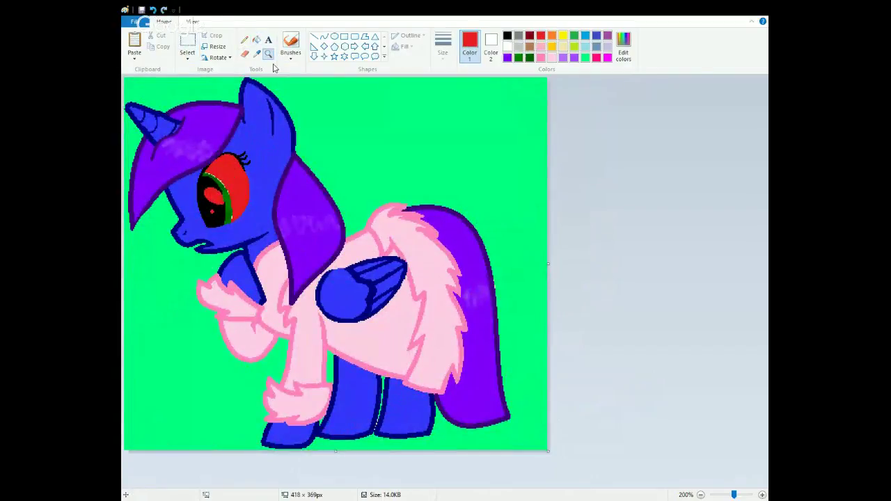
{"action": "left_click", "coordinate": [242, 245]}
{"action": "left_click", "coordinate": [253, 211]}
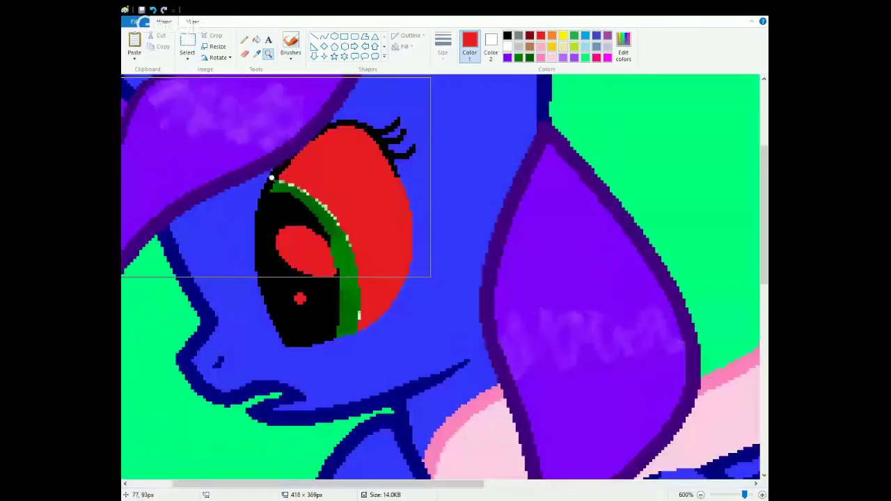
{"action": "left_click", "coordinate": [270, 175]}
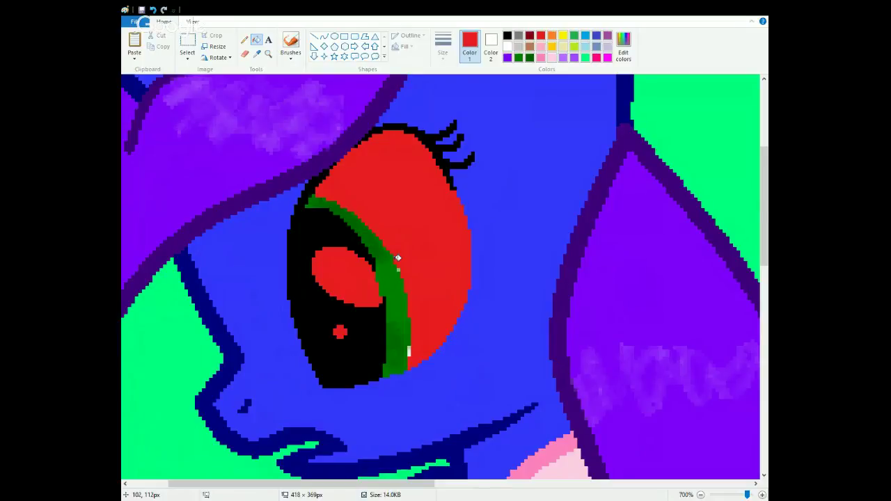
{"action": "left_click", "coordinate": [271, 56]}
{"action": "right_click", "coordinate": [296, 165]}
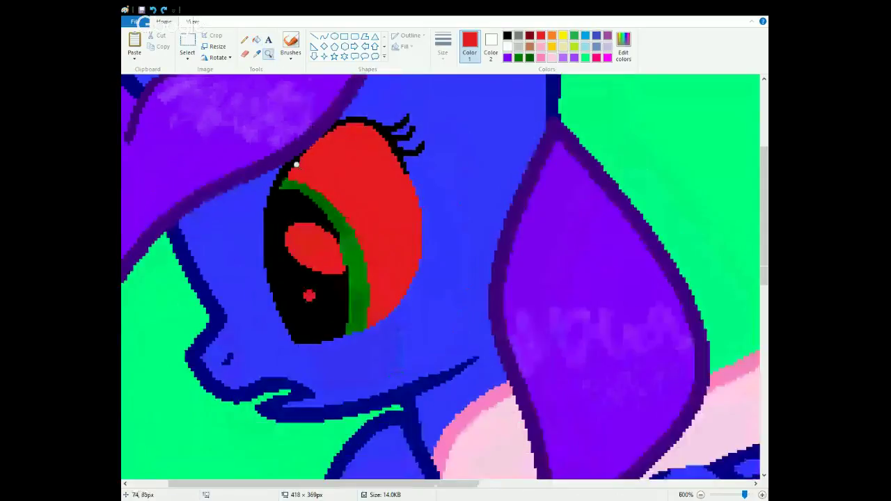
{"action": "right_click", "coordinate": [296, 164]}
{"action": "left_click", "coordinate": [290, 45]}
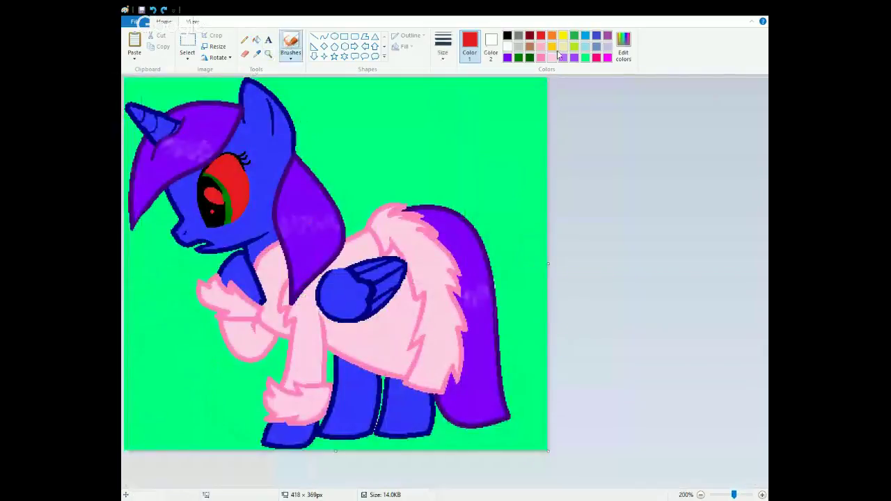
{"action": "left_click", "coordinate": [596, 57]}
{"action": "mouse_move", "coordinate": [209, 94]}
{"action": "left_mouse_down"}
{"action": "mouse_move", "coordinate": [139, 132]}
{"action": "mouse_move", "coordinate": [383, 80]}
{"action": "mouse_move", "coordinate": [577, 69]}
{"action": "left_mouse_up"}
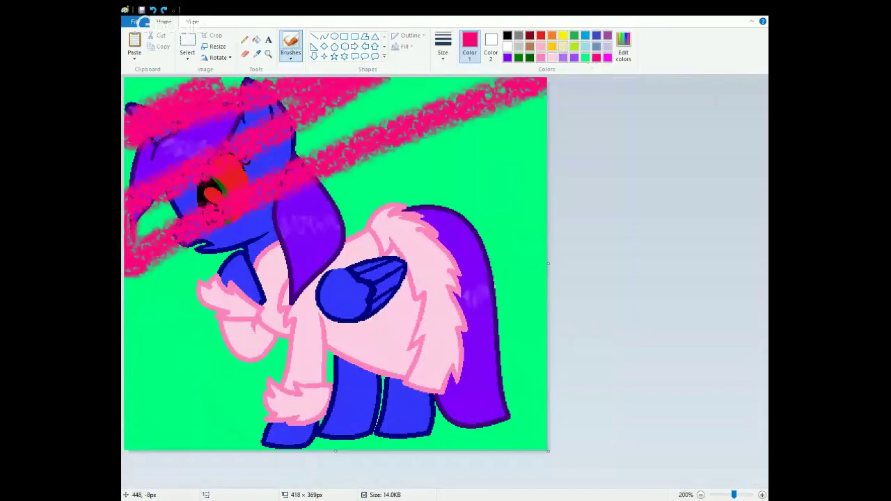
{"action": "key", "text": "ctrl+z"}
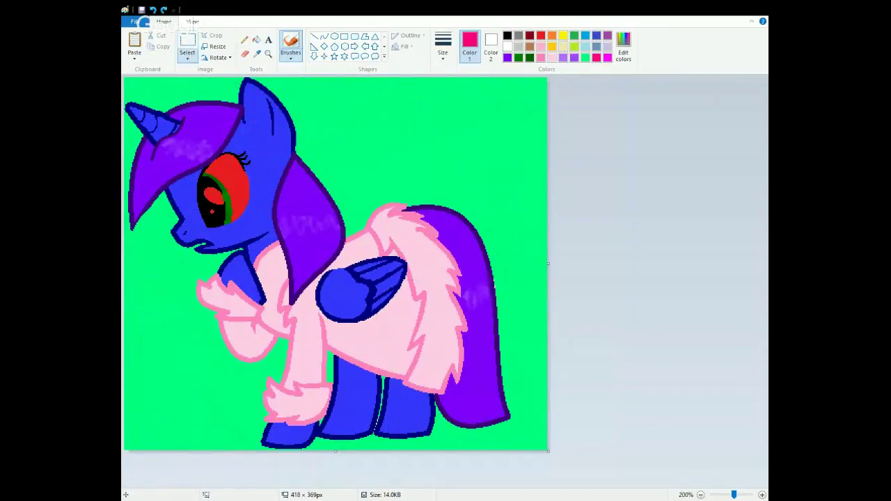
Enclose the whole pony in a free-form selection
{"action": "left_click", "coordinate": [188, 59]}
{"action": "left_click", "coordinate": [208, 101]}
{"action": "mouse_move", "coordinate": [379, 136]}
{"action": "left_mouse_down"}
{"action": "mouse_move", "coordinate": [378, 109]}
{"action": "mouse_move", "coordinate": [240, 28]}
{"action": "mouse_move", "coordinate": [129, 49]}
{"action": "mouse_move", "coordinate": [112, 156]}
{"action": "mouse_move", "coordinate": [115, 451]}
{"action": "mouse_move", "coordinate": [144, 480]}
{"action": "left_mouse_up"}
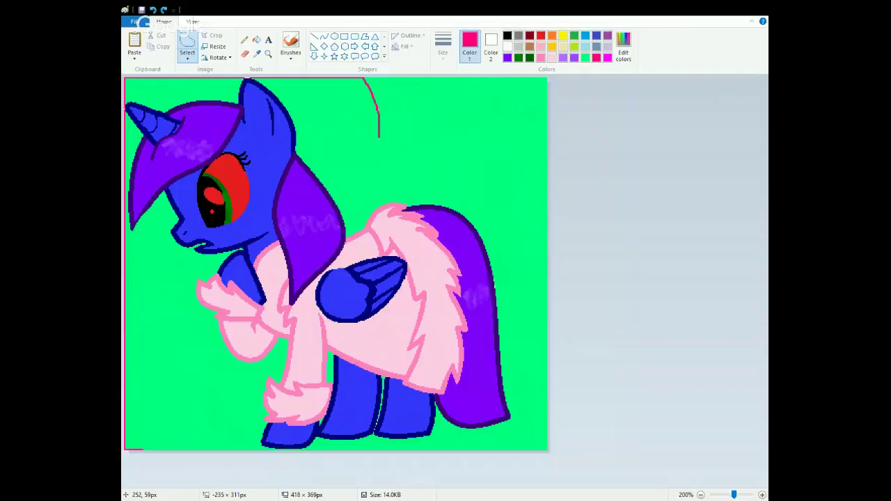
{"action": "mouse_move", "coordinate": [144, 480]}
{"action": "left_mouse_down"}
{"action": "mouse_move", "coordinate": [557, 481]}
{"action": "mouse_move", "coordinate": [734, 231]}
{"action": "mouse_move", "coordinate": [355, 69]}
{"action": "mouse_move", "coordinate": [371, 121]}
{"action": "left_mouse_up"}
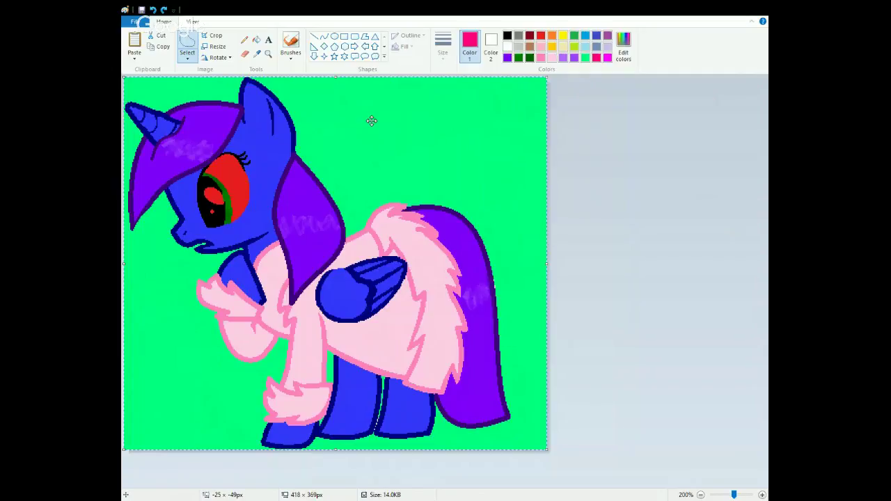
Scribble a hot pink zigzag across the whole picture with the brush, undoing the unsuccessful strokes
{"action": "mouse_move", "coordinate": [417, 191]}
{"action": "left_mouse_down"}
{"action": "mouse_move", "coordinate": [539, 115]}
{"action": "mouse_move", "coordinate": [542, 243]}
{"action": "left_mouse_up"}
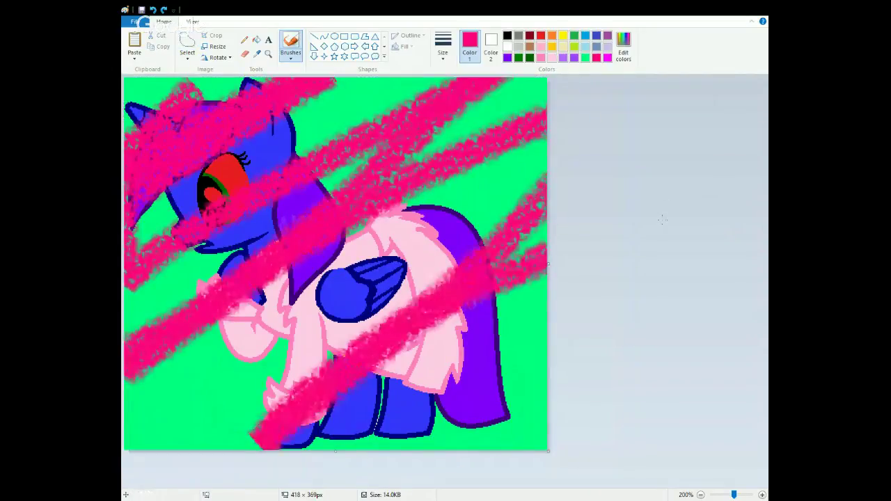
{"action": "key", "text": "ctrl+z"}
{"action": "mouse_move", "coordinate": [167, 82]}
{"action": "left_mouse_down"}
{"action": "mouse_move", "coordinate": [195, 104]}
{"action": "mouse_move", "coordinate": [321, 77]}
{"action": "mouse_move", "coordinate": [178, 264]}
{"action": "mouse_move", "coordinate": [348, 254]}
{"action": "mouse_move", "coordinate": [139, 432]}
{"action": "mouse_move", "coordinate": [463, 446]}
{"action": "mouse_move", "coordinate": [438, 458]}
{"action": "left_mouse_up"}
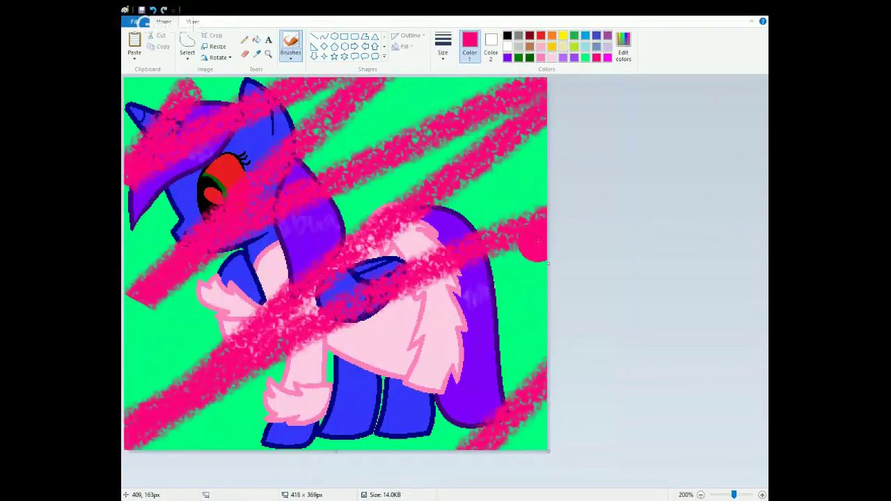
{"action": "left_click_drag", "start_coordinate": [532, 249], "coordinate": [265, 403]}
{"action": "key", "text": "ctrl+z"}
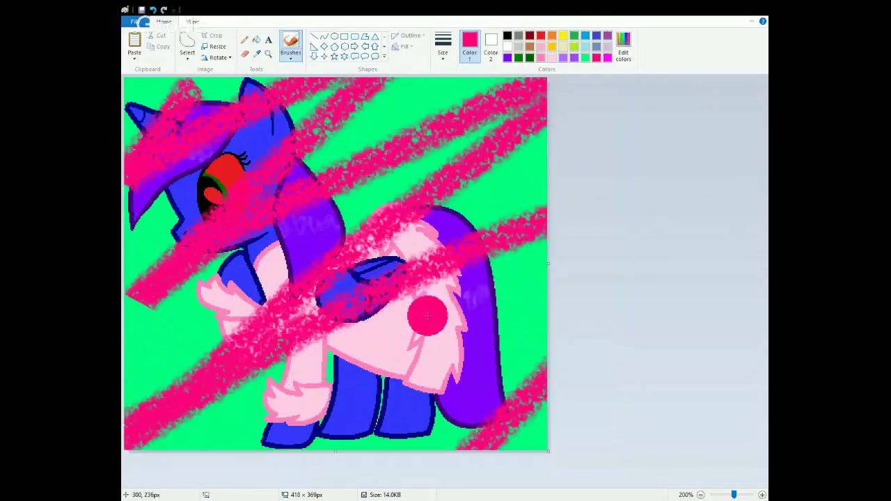
{"action": "mouse_move", "coordinate": [528, 259]}
{"action": "left_mouse_down"}
{"action": "mouse_move", "coordinate": [300, 430]}
{"action": "mouse_move", "coordinate": [688, 315]}
{"action": "left_mouse_up"}
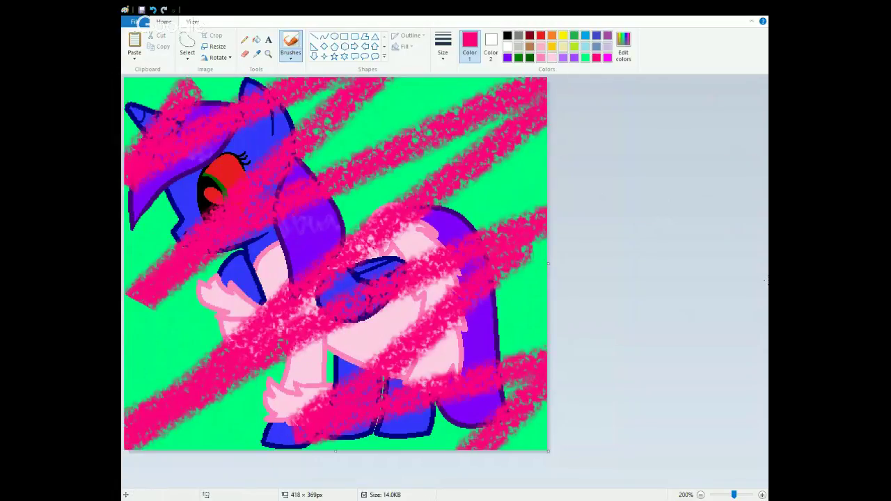
Scribble a steep magenta zigzag across the hot pink strokes, undoing the first try
{"action": "left_click", "coordinate": [607, 57]}
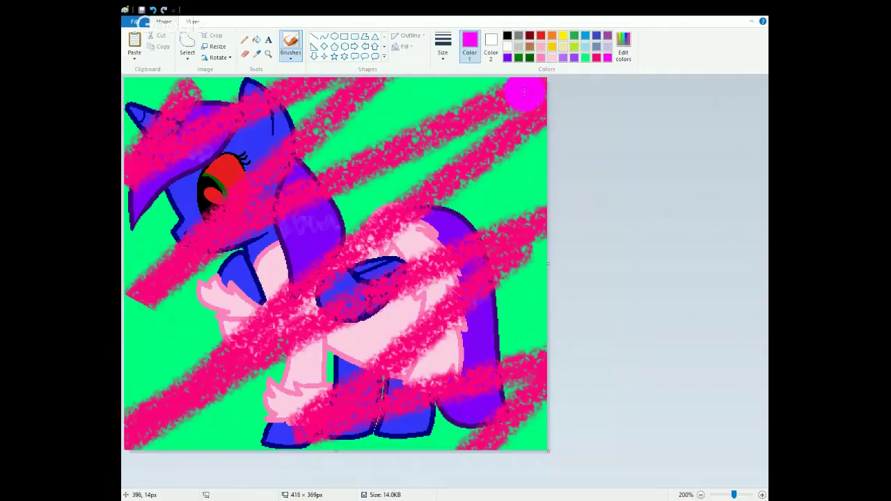
{"action": "mouse_move", "coordinate": [525, 92]}
{"action": "left_mouse_down"}
{"action": "mouse_move", "coordinate": [498, 85]}
{"action": "mouse_move", "coordinate": [567, 192]}
{"action": "mouse_move", "coordinate": [437, 70]}
{"action": "mouse_move", "coordinate": [421, 224]}
{"action": "mouse_move", "coordinate": [469, 338]}
{"action": "left_mouse_up"}
{"action": "key", "text": "ctrl+z"}
{"action": "mouse_move", "coordinate": [511, 86]}
{"action": "left_mouse_down"}
{"action": "mouse_move", "coordinate": [440, 77]}
{"action": "mouse_move", "coordinate": [453, 213]}
{"action": "mouse_move", "coordinate": [277, 65]}
{"action": "mouse_move", "coordinate": [125, 82]}
{"action": "mouse_move", "coordinate": [122, 8]}
{"action": "left_mouse_up"}
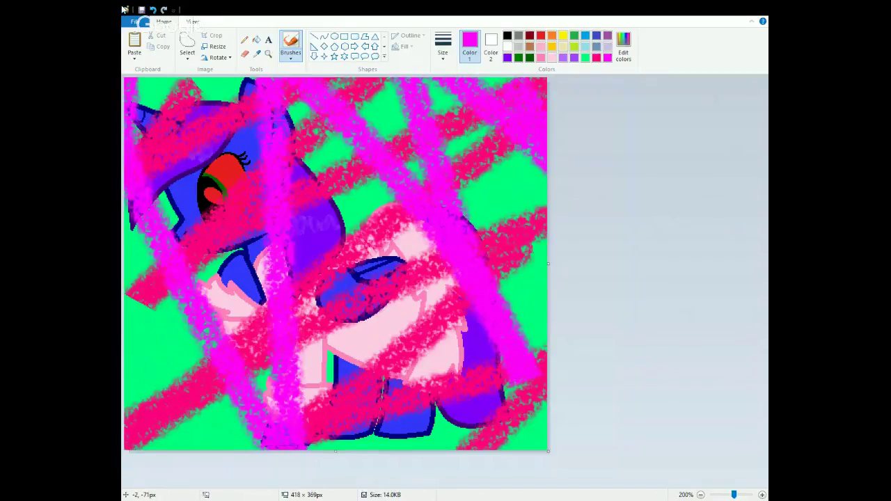
Brush a wide white zigzag over the pink and magenta strokes, and paste the copied pony
{"action": "left_click", "coordinate": [508, 47]}
{"action": "mouse_move", "coordinate": [159, 90]}
{"action": "left_mouse_down"}
{"action": "mouse_move", "coordinate": [138, 91]}
{"action": "mouse_move", "coordinate": [547, 129]}
{"action": "left_mouse_up"}
{"action": "left_click_drag", "start_coordinate": [547, 202], "coordinate": [125, 295]}
{"action": "left_click_drag", "start_coordinate": [132, 306], "coordinate": [547, 345]}
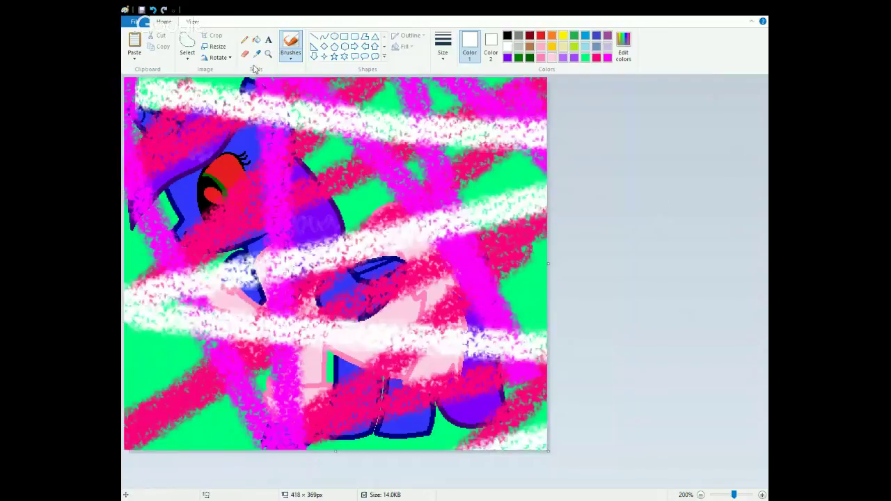
{"action": "left_click", "coordinate": [134, 43]}
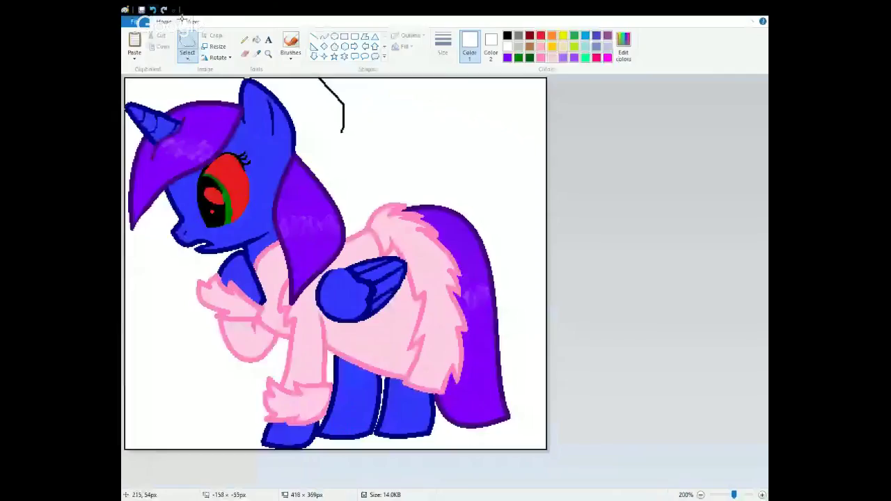
Clear the started outline and trace a free-form selection closely around the pony on its white background
{"action": "key", "text": "ctrl+z"}
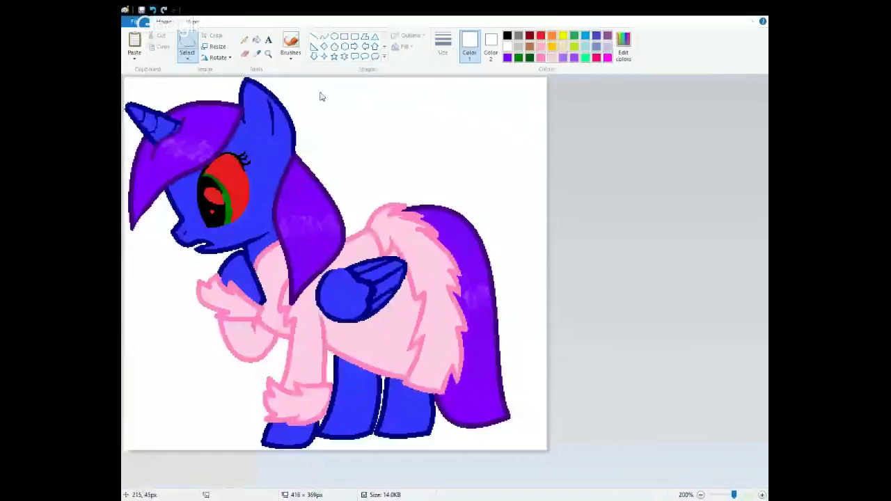
{"action": "mouse_move", "coordinate": [301, 148]}
{"action": "left_mouse_down"}
{"action": "mouse_move", "coordinate": [322, 178]}
{"action": "mouse_move", "coordinate": [391, 201]}
{"action": "mouse_move", "coordinate": [422, 199]}
{"action": "mouse_move", "coordinate": [540, 396]}
{"action": "mouse_move", "coordinate": [532, 421]}
{"action": "mouse_move", "coordinate": [467, 431]}
{"action": "mouse_move", "coordinate": [445, 449]}
{"action": "mouse_move", "coordinate": [249, 454]}
{"action": "mouse_move", "coordinate": [267, 359]}
{"action": "mouse_move", "coordinate": [258, 365]}
{"action": "mouse_move", "coordinate": [203, 348]}
{"action": "mouse_move", "coordinate": [182, 298]}
{"action": "mouse_move", "coordinate": [187, 265]}
{"action": "mouse_move", "coordinate": [151, 216]}
{"action": "mouse_move", "coordinate": [126, 240]}
{"action": "mouse_move", "coordinate": [123, 197]}
{"action": "left_mouse_up"}
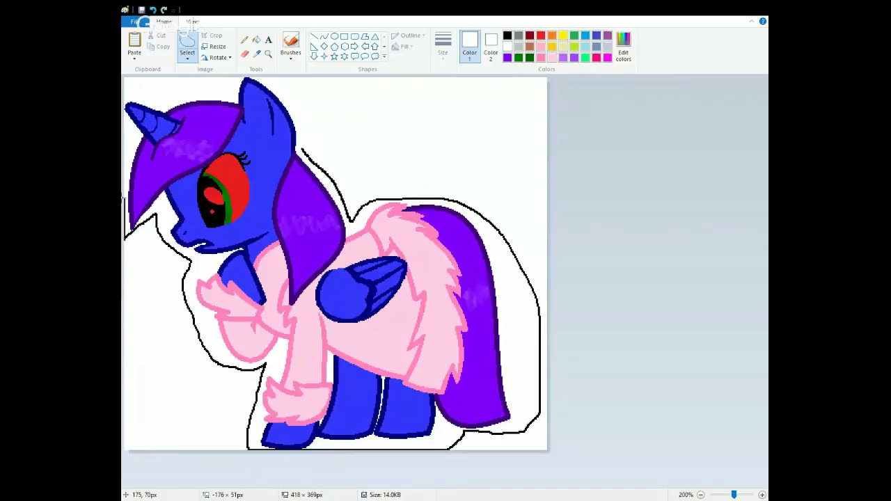
{"action": "mouse_move", "coordinate": [123, 198]}
{"action": "left_mouse_down"}
{"action": "mouse_move", "coordinate": [124, 96]}
{"action": "mouse_move", "coordinate": [221, 78]}
{"action": "mouse_move", "coordinate": [298, 85]}
{"action": "left_mouse_up"}
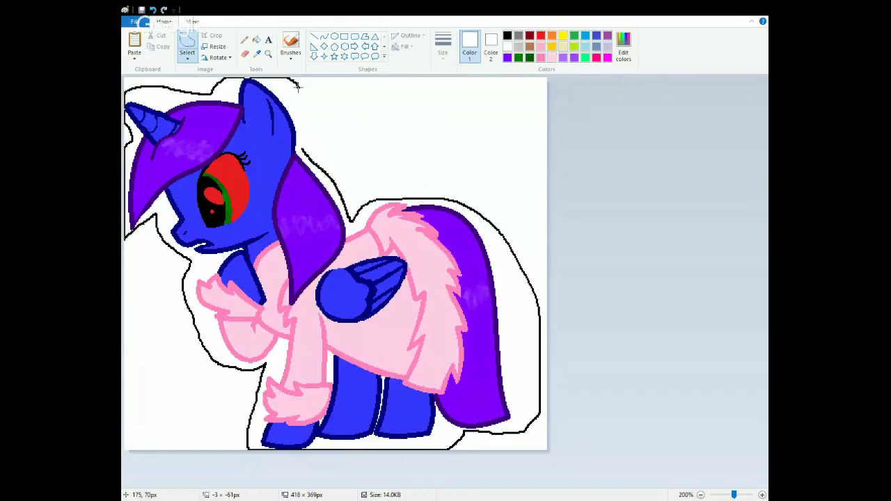
{"action": "left_click_drag", "start_coordinate": [298, 87], "coordinate": [301, 145]}
Fill the white background, including the gaps between the legs and the area above the mane, with bright green
{"action": "left_click", "coordinate": [290, 43]}
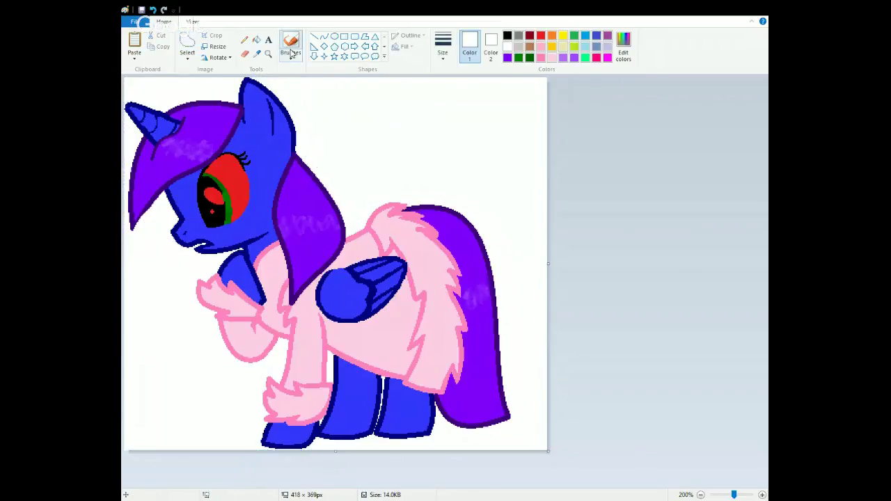
{"action": "left_click", "coordinate": [256, 40]}
{"action": "left_click", "coordinate": [574, 36]}
{"action": "left_click", "coordinate": [405, 150]}
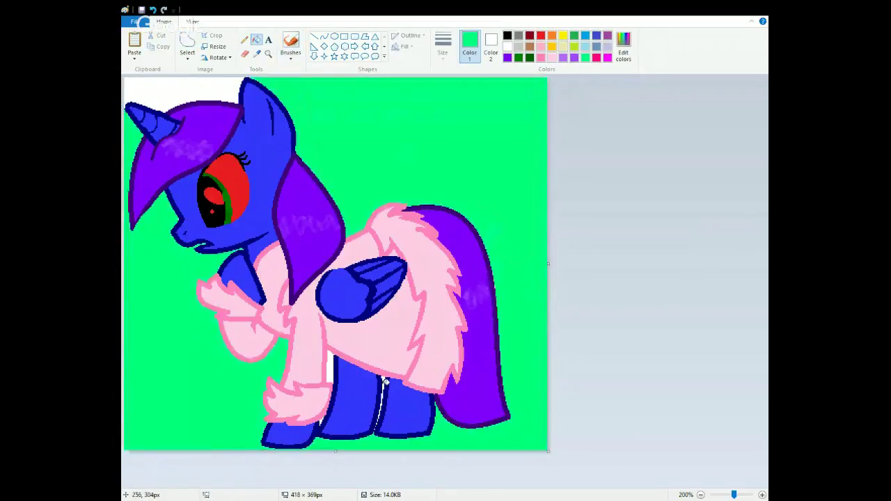
{"action": "left_click", "coordinate": [382, 384]}
{"action": "left_click", "coordinate": [331, 372]}
{"action": "left_click", "coordinate": [321, 421]}
{"action": "left_click", "coordinate": [223, 94]}
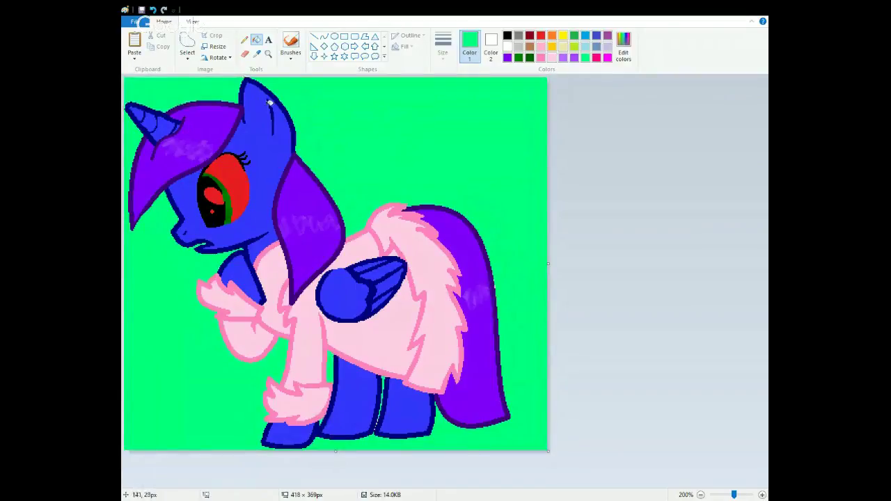
Recolour the stray white pixels between the back legs bright green with the Pencil, undoing each fill try on the leg outline
{"action": "left_click", "coordinate": [268, 54]}
{"action": "left_click", "coordinate": [410, 400]}
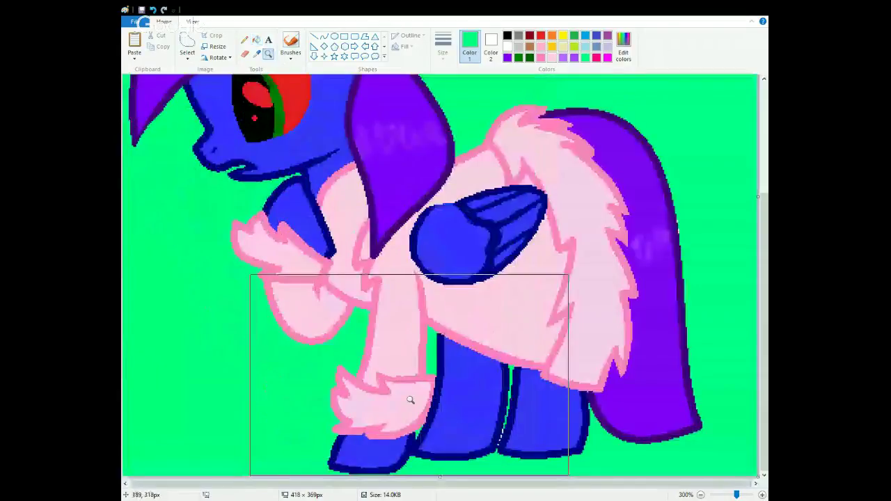
{"action": "left_click", "coordinate": [411, 400]}
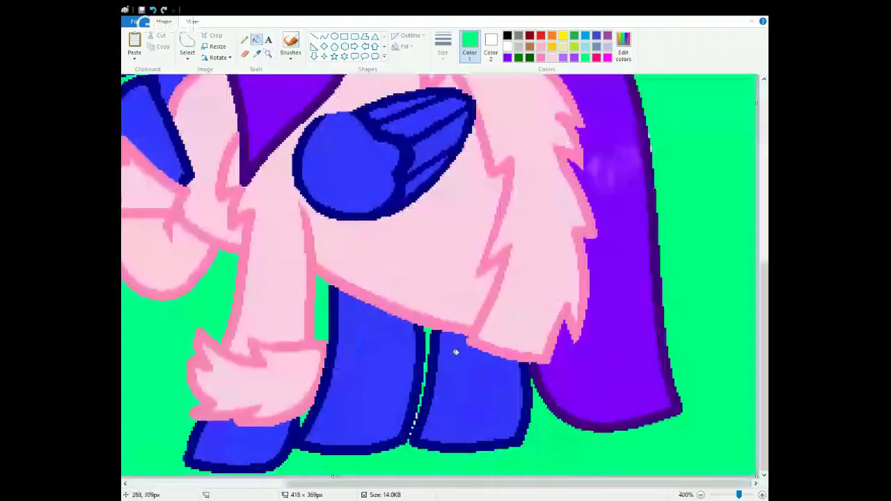
{"action": "left_click", "coordinate": [415, 423]}
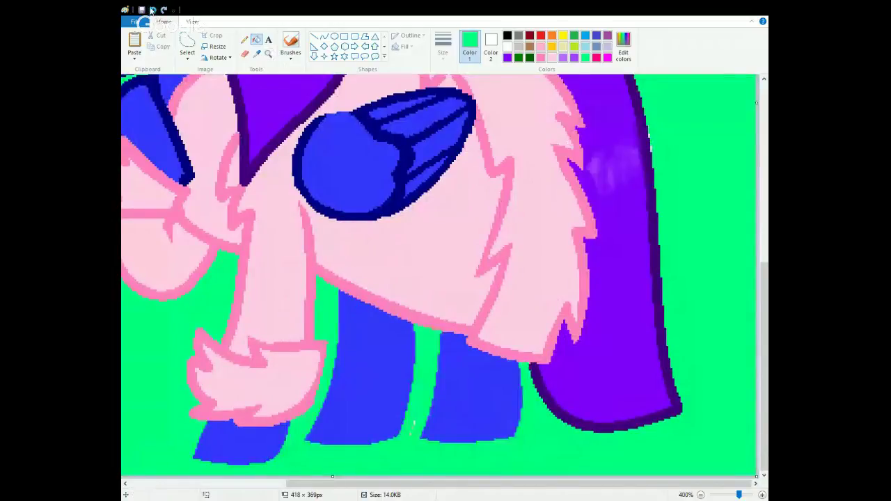
{"action": "key", "text": "ctrl+z"}
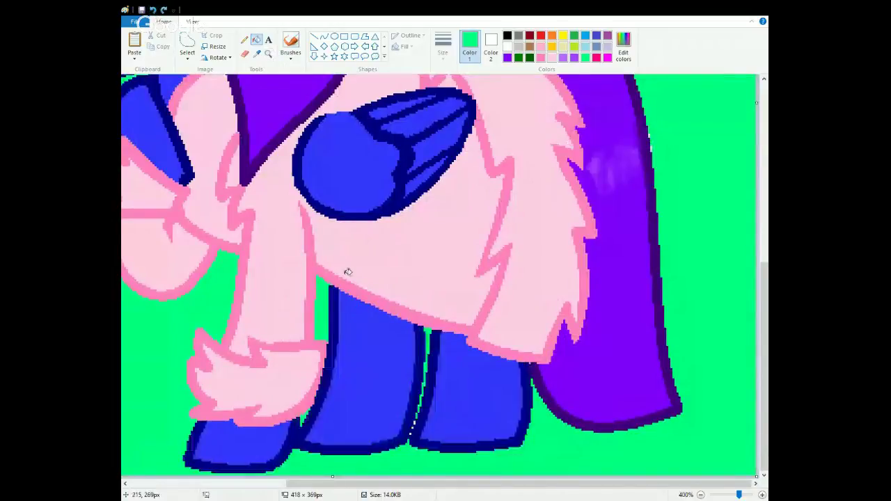
{"action": "left_click", "coordinate": [415, 424]}
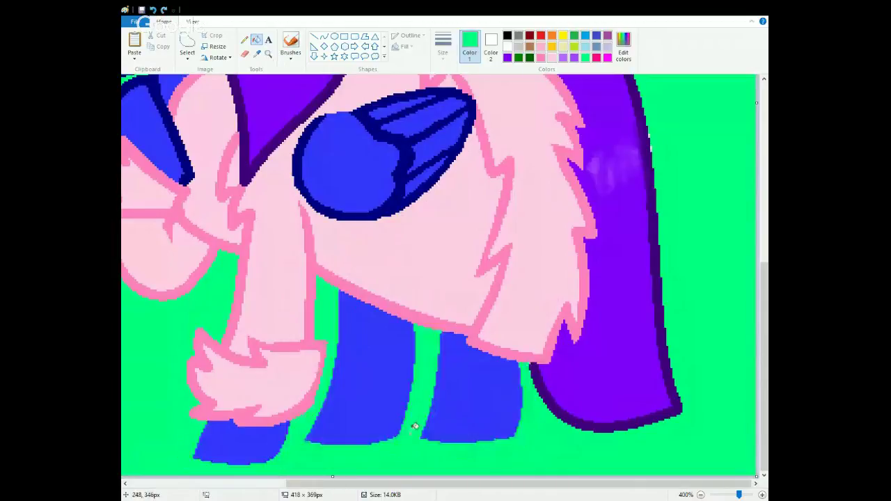
{"action": "left_click", "coordinate": [153, 9]}
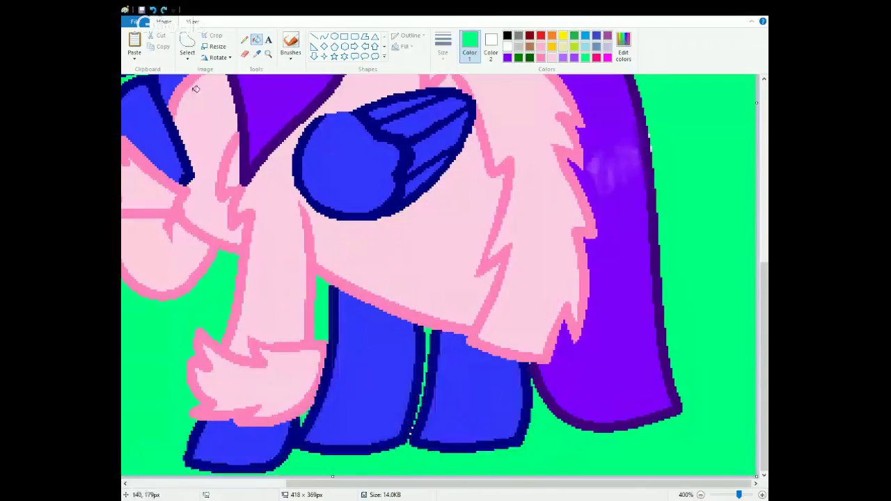
{"action": "left_click", "coordinate": [415, 425]}
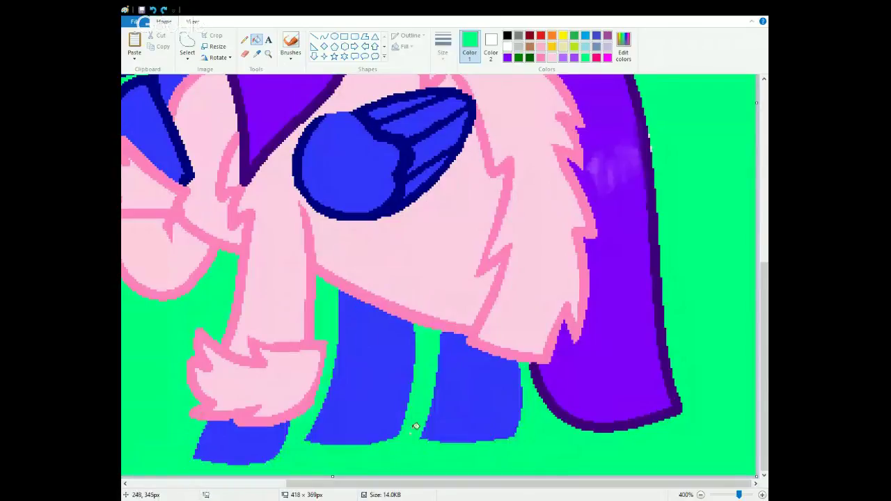
{"action": "left_click", "coordinate": [153, 9]}
{"action": "left_click", "coordinate": [244, 40]}
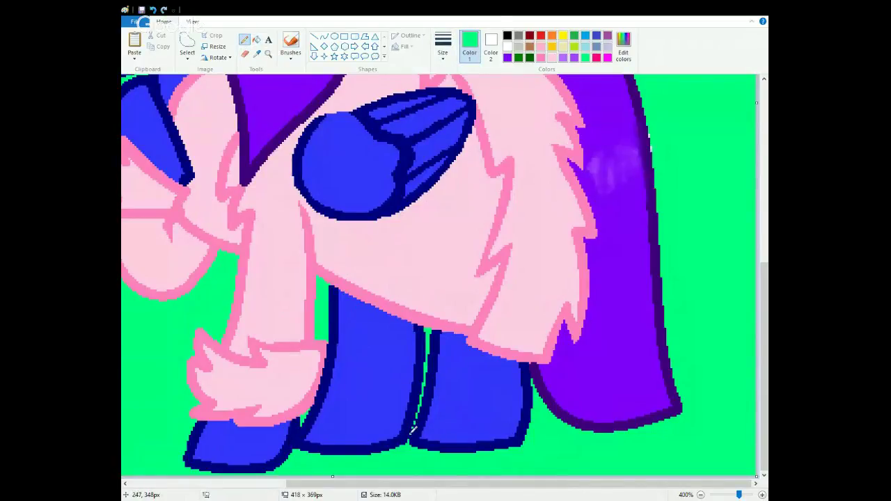
{"action": "left_click", "coordinate": [267, 54]}
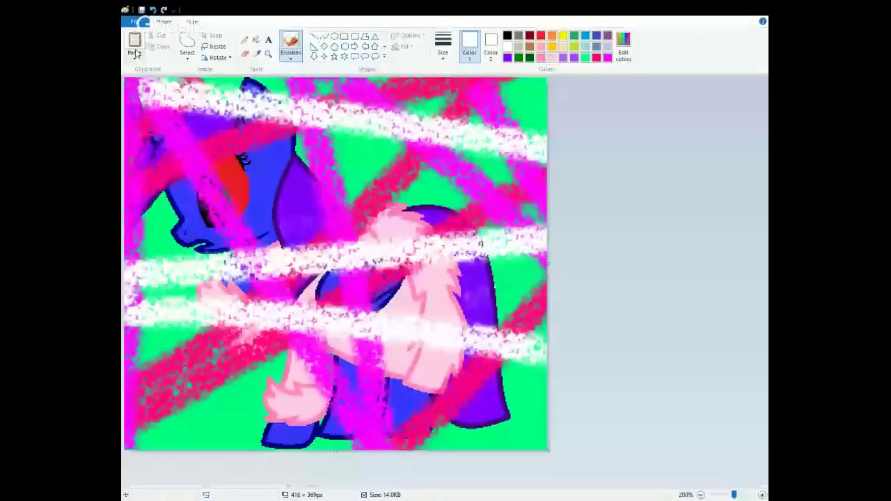
Paste the copied pony over the scribbled background and fill its red eye and pupil highlights with white
{"action": "left_click", "coordinate": [136, 53]}
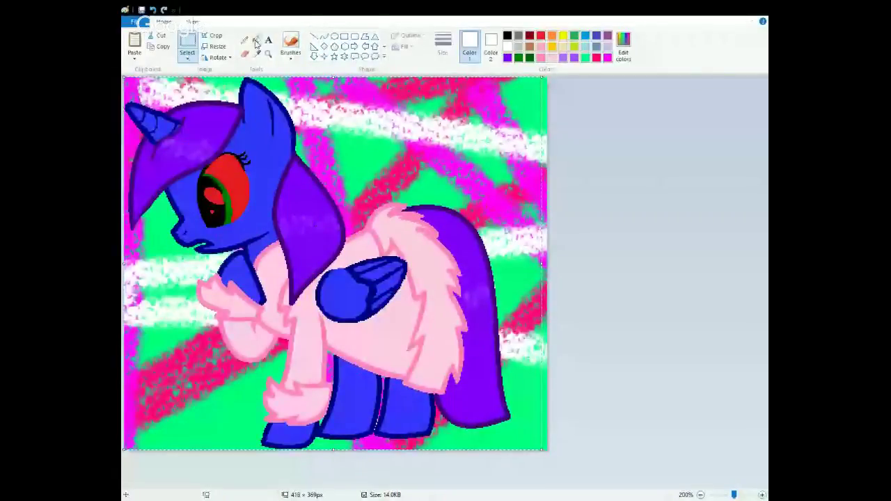
{"action": "left_click", "coordinate": [256, 41]}
{"action": "left_click", "coordinate": [214, 206]}
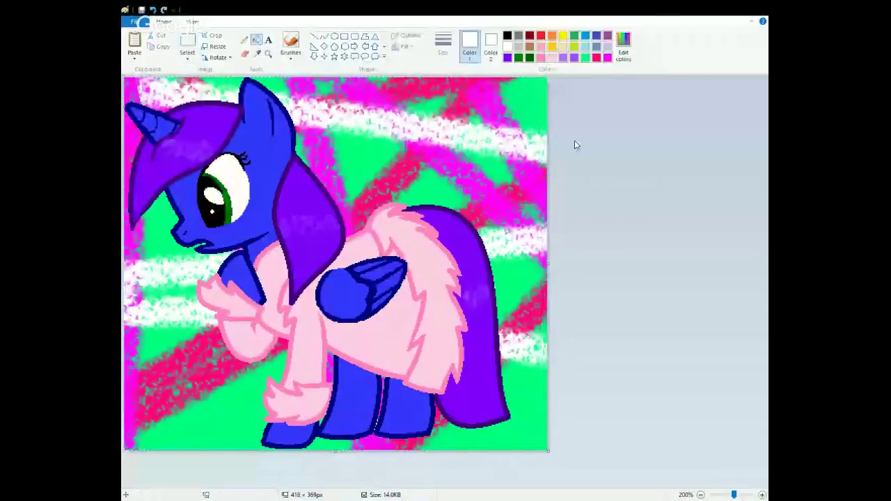
Add the title "FANCY" in dark maroon 36-point Almonte Snow lettering above the pony's back, beside its ear
{"action": "left_click", "coordinate": [268, 40]}
{"action": "left_click", "coordinate": [506, 36]}
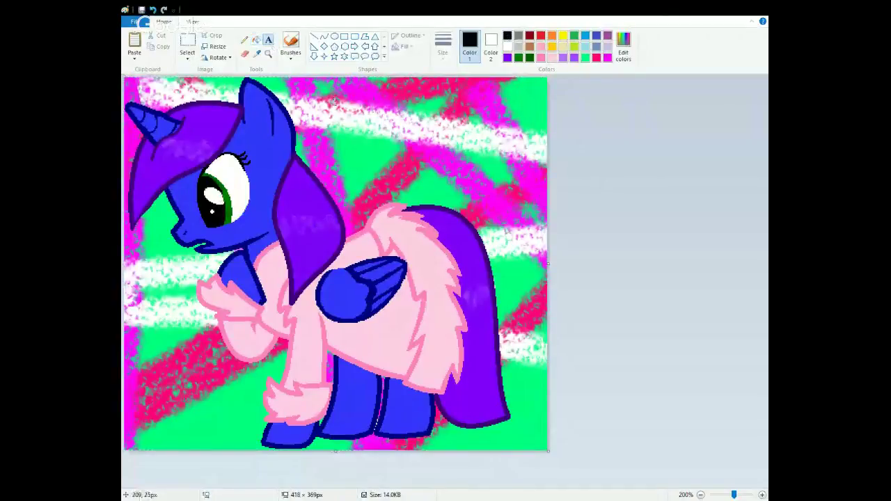
{"action": "left_click_drag", "start_coordinate": [306, 89], "coordinate": [557, 196]}
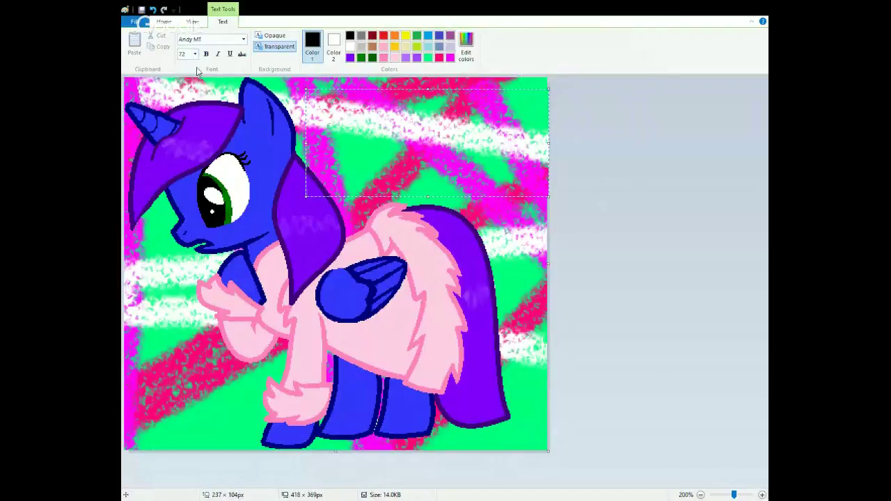
{"action": "left_click", "coordinate": [196, 55]}
{"action": "type", "text": "36"}
{"action": "left_click", "coordinate": [189, 39]}
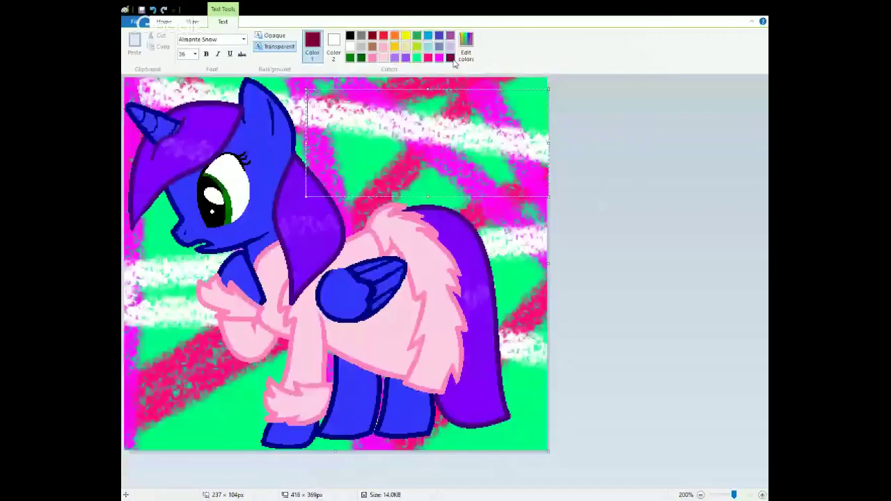
{"action": "type", "text": "FANCY"}
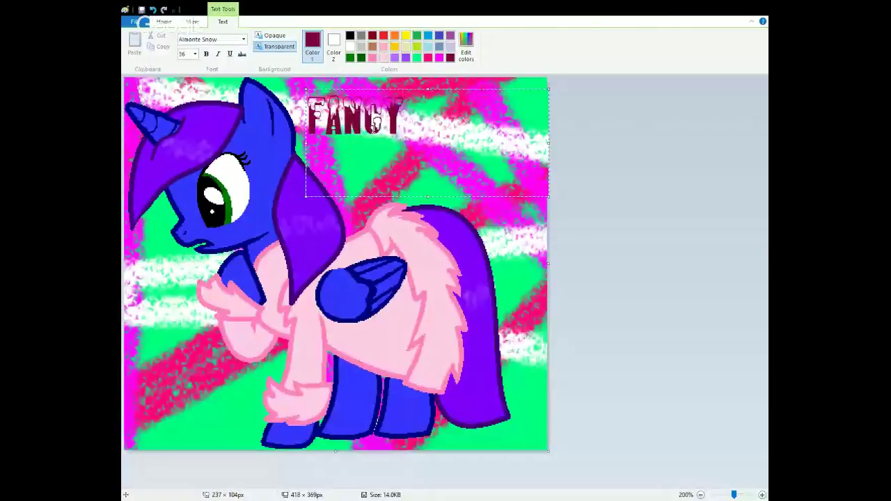
{"action": "left_click", "coordinate": [279, 92]}
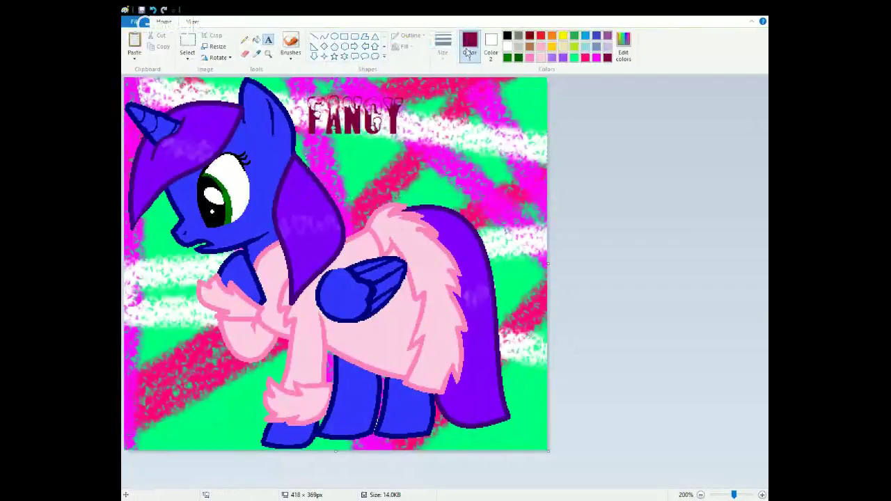
Try to start black Almonte Snow lettering in a text box overlapping the maroon title, testing the position with the letter A
{"action": "left_click", "coordinate": [508, 36]}
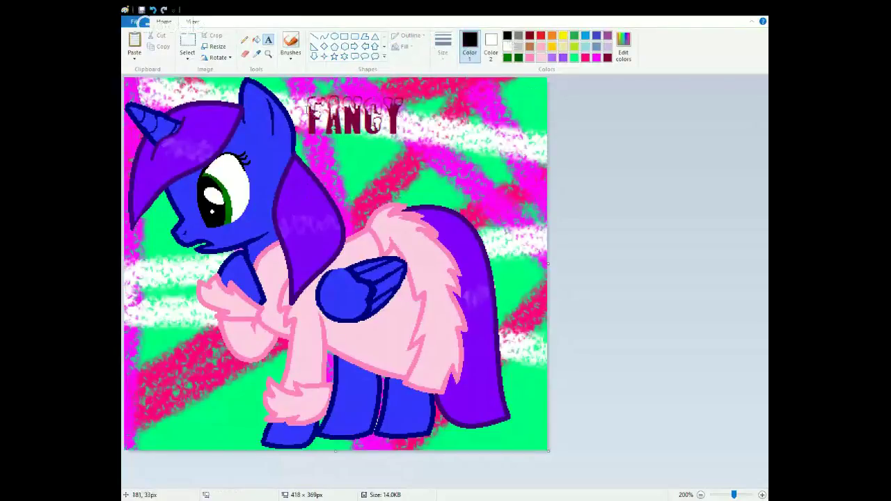
{"action": "left_click_drag", "start_coordinate": [305, 107], "coordinate": [398, 144]}
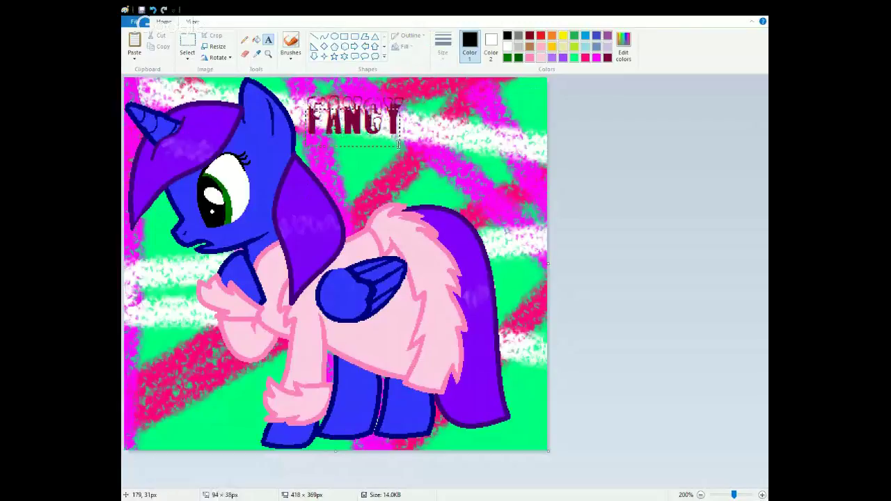
{"action": "left_click_drag", "start_coordinate": [398, 145], "coordinate": [398, 144]}
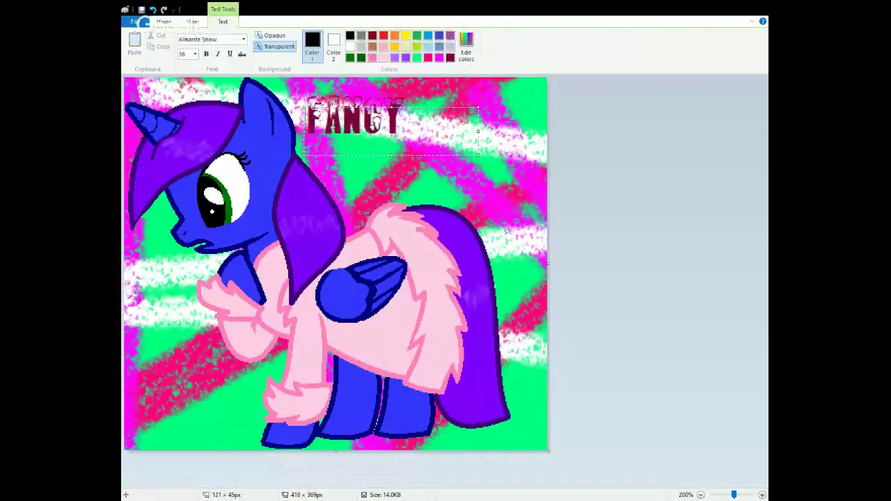
{"action": "left_click", "coordinate": [480, 177]}
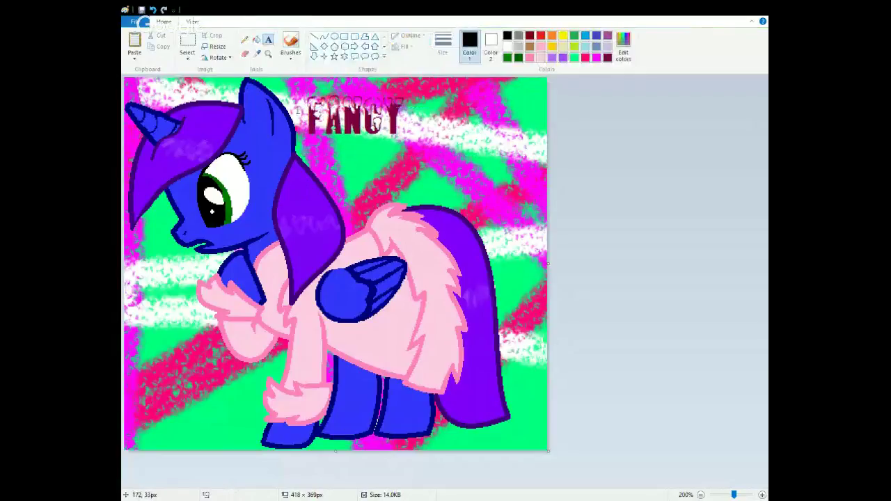
{"action": "left_click_drag", "start_coordinate": [296, 108], "coordinate": [471, 141]}
{"action": "type", "text": "A"}
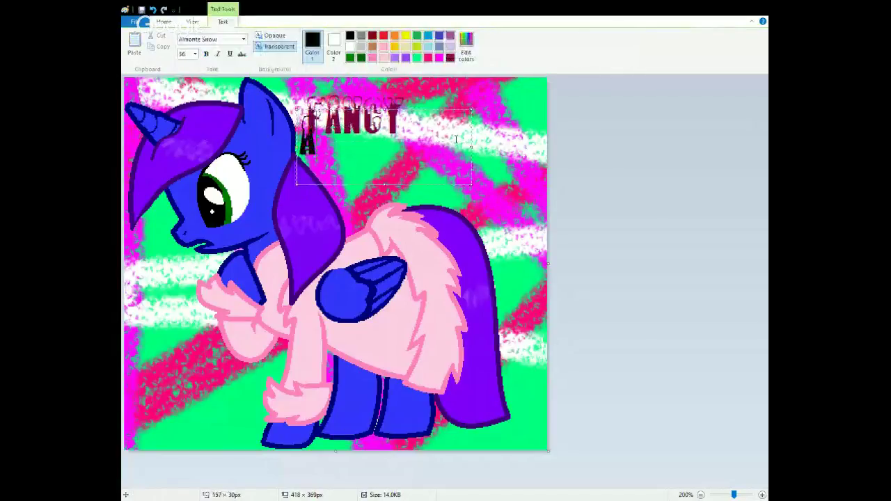
{"action": "key", "text": "BackSpace"}
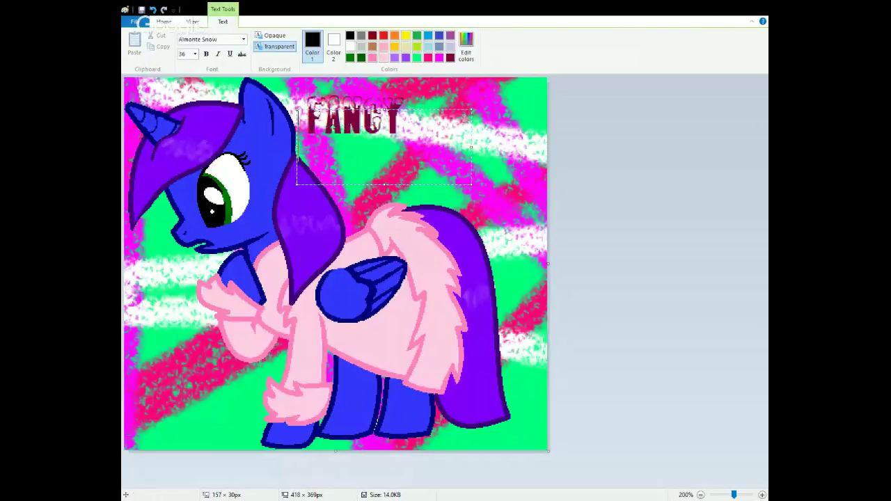
{"action": "left_click", "coordinate": [310, 104]}
{"action": "left_click_drag", "start_coordinate": [303, 106], "coordinate": [491, 137]}
{"action": "type", "text": "A"}
{"action": "key", "text": "BackSpace"}
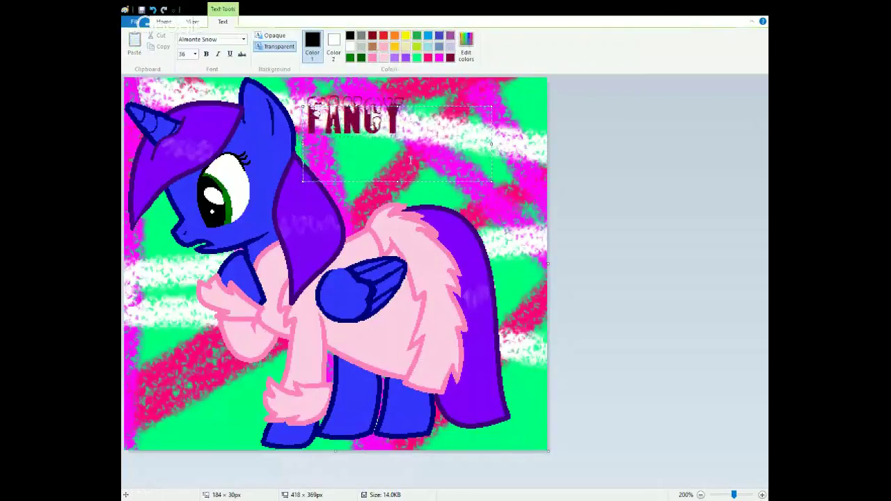
Retry the black overlay in a wider text box across the maroon title, entering the letters "FAN"
{"action": "left_click", "coordinate": [371, 115]}
{"action": "left_click_drag", "start_coordinate": [297, 105], "coordinate": [297, 105]}
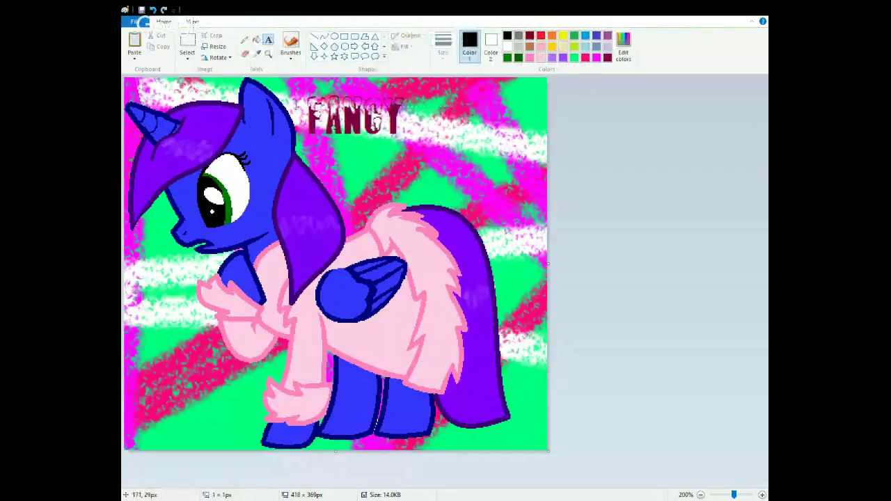
{"action": "left_click", "coordinate": [296, 105]}
{"action": "type", "text": "FA"}
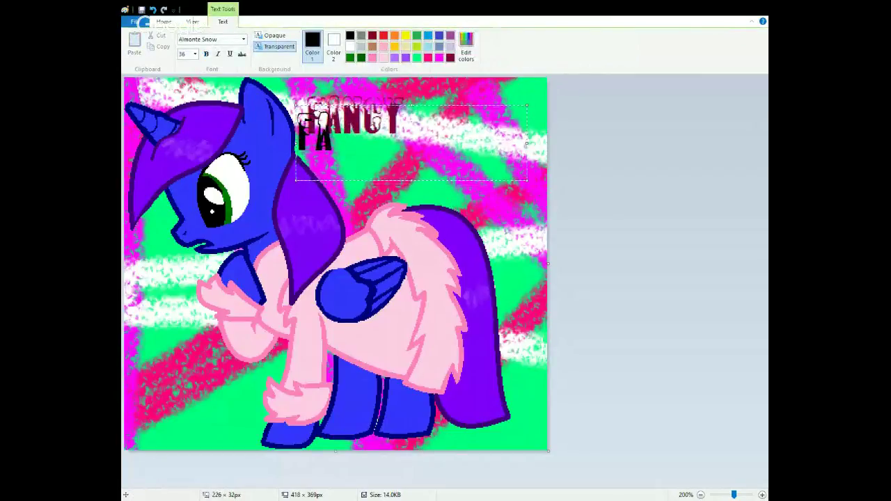
{"action": "type", "text": "N"}
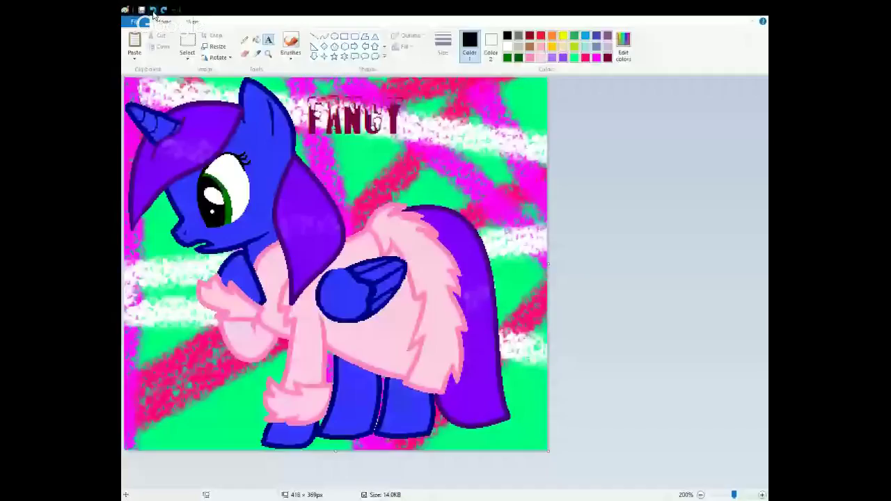
Add the title "Fancy" in bold black 36-point Comic Sans MS above the pony's back, beside its ear
{"action": "left_click_drag", "start_coordinate": [313, 96], "coordinate": [600, 172]}
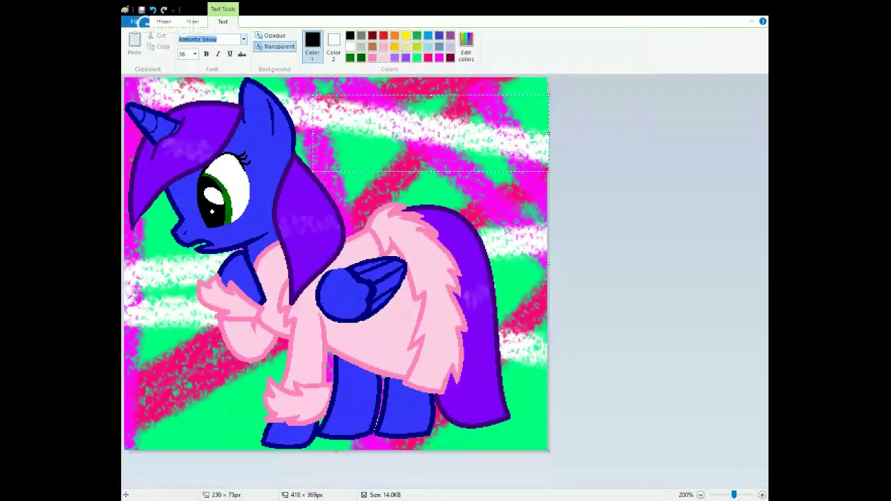
{"action": "left_click", "coordinate": [220, 253]}
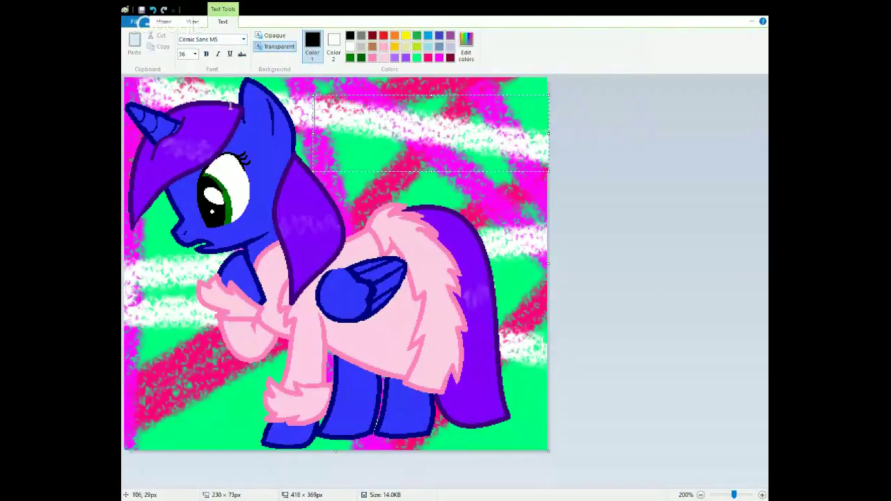
{"action": "left_click", "coordinate": [208, 54]}
{"action": "type", "text": "Fa"}
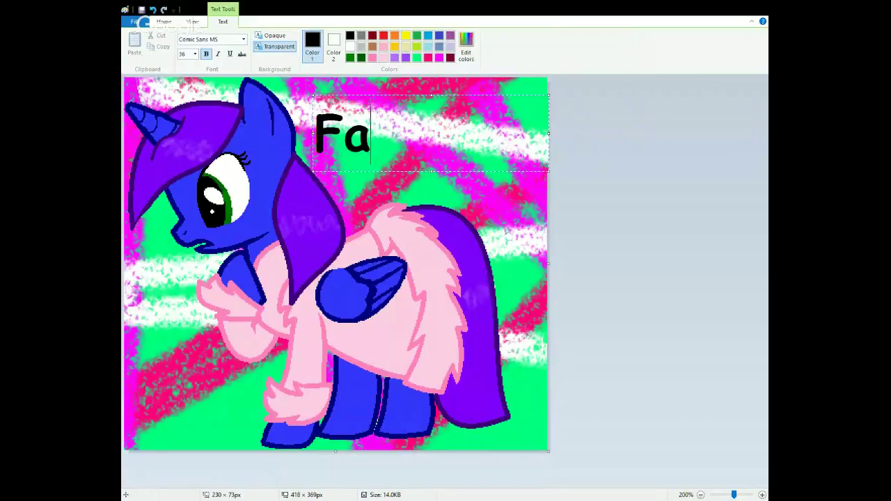
{"action": "type", "text": "ncy"}
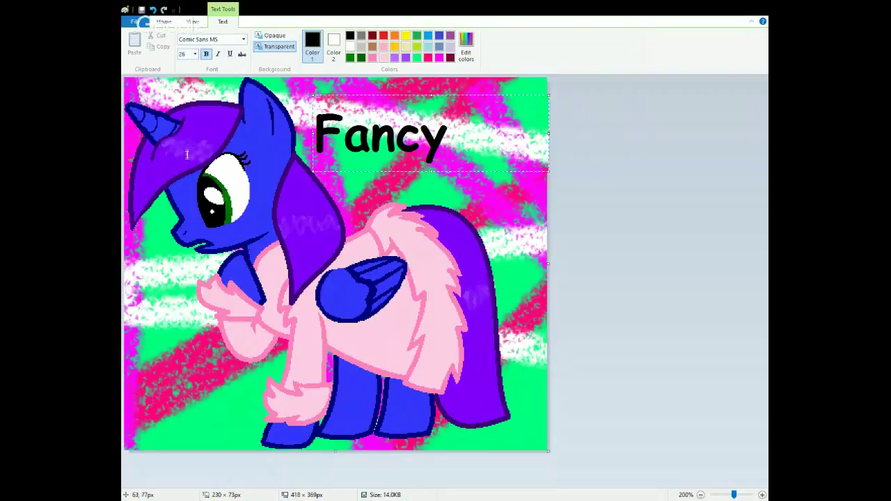
{"action": "left_click", "coordinate": [295, 120]}
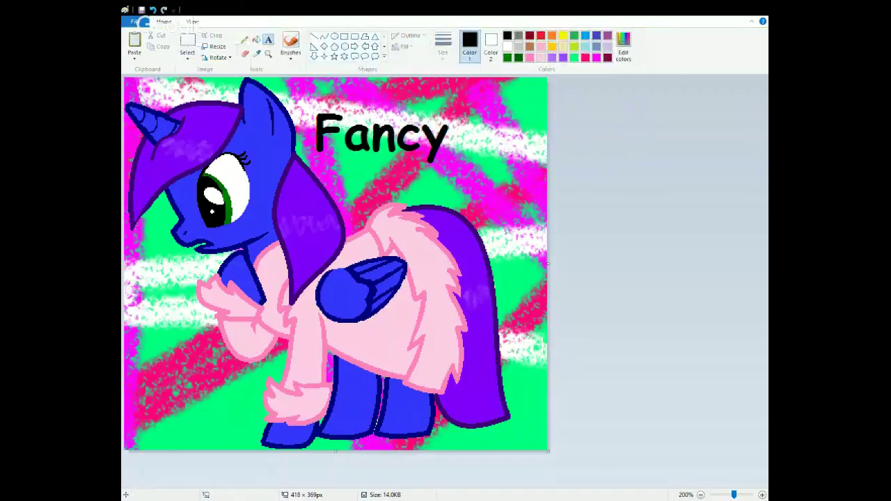